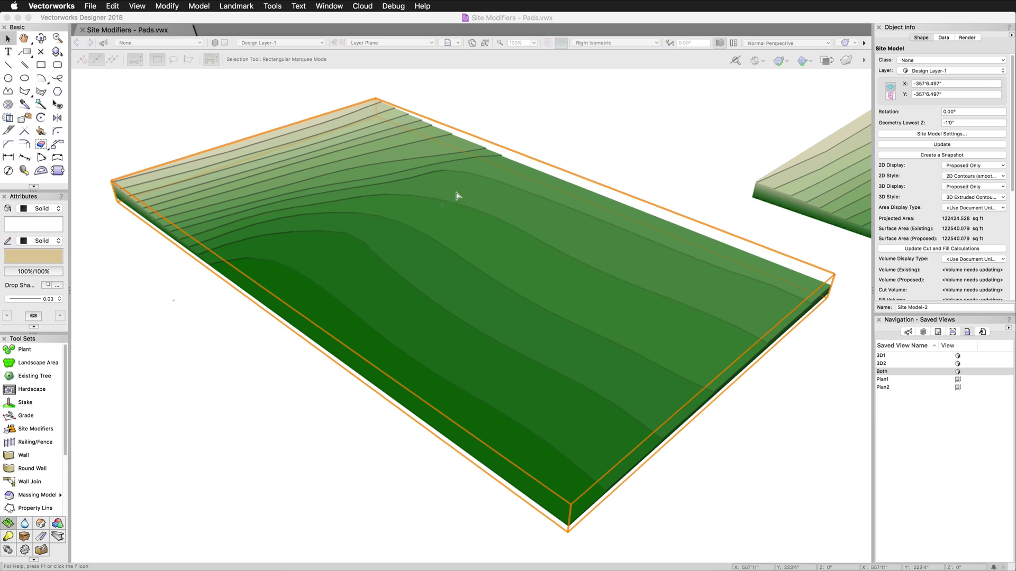
Set the site model's 3D style to 3D Contours in Object Info
left_click(982, 197)
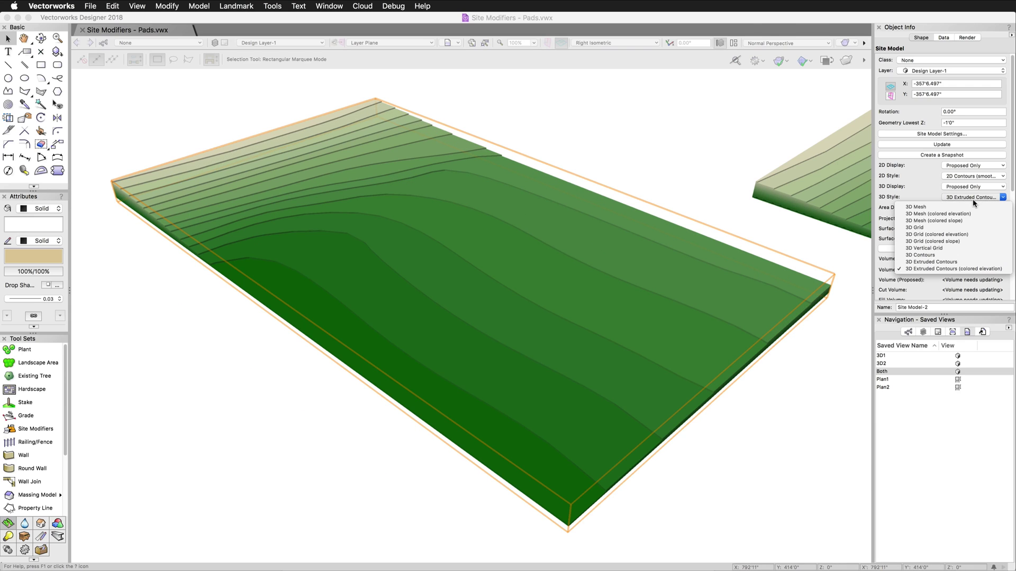
left_click(933, 255)
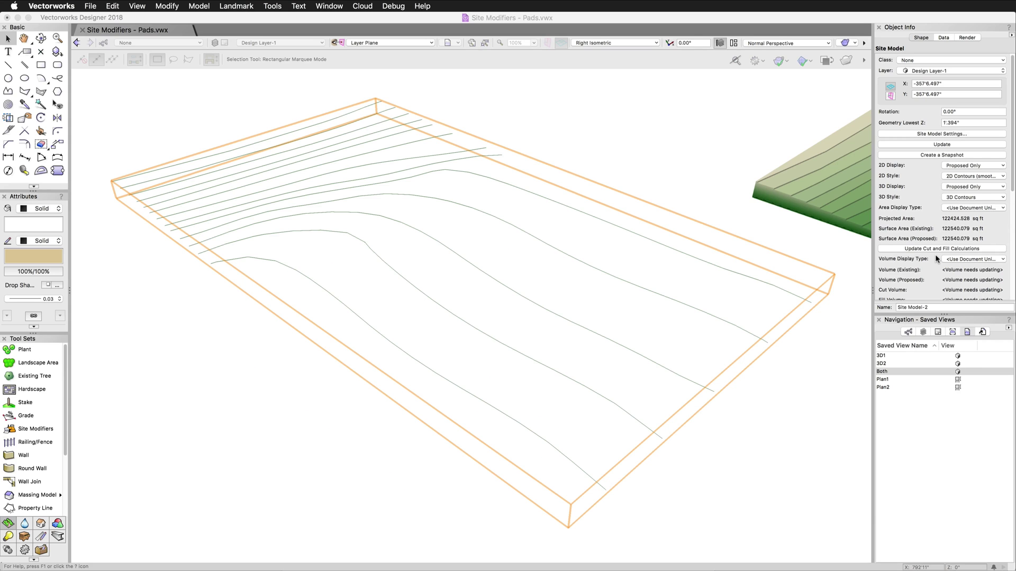
Switch to the 3D1 saved view and select the existing 2' pad modifier
double_click(887, 356)
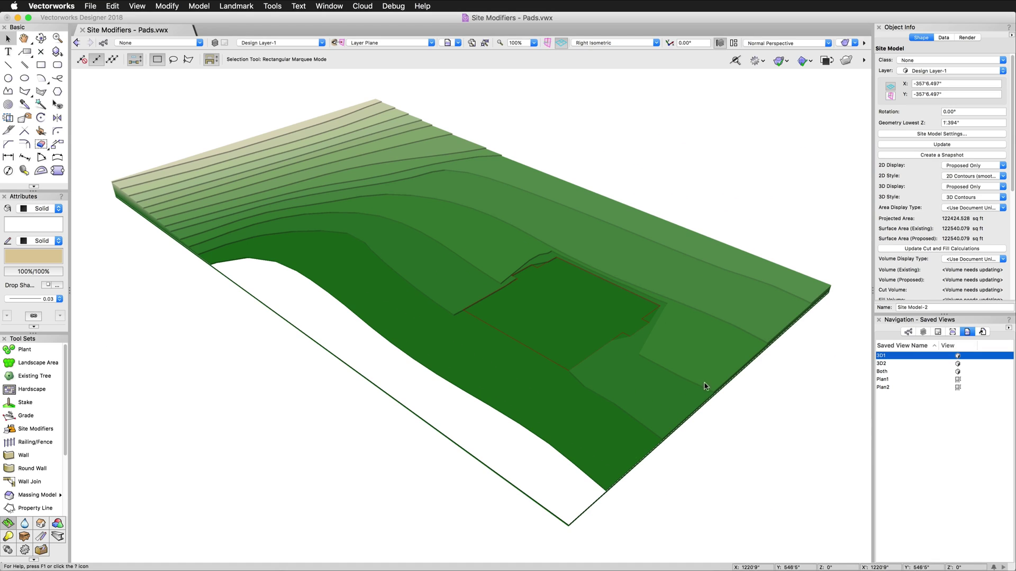
left_click(539, 340)
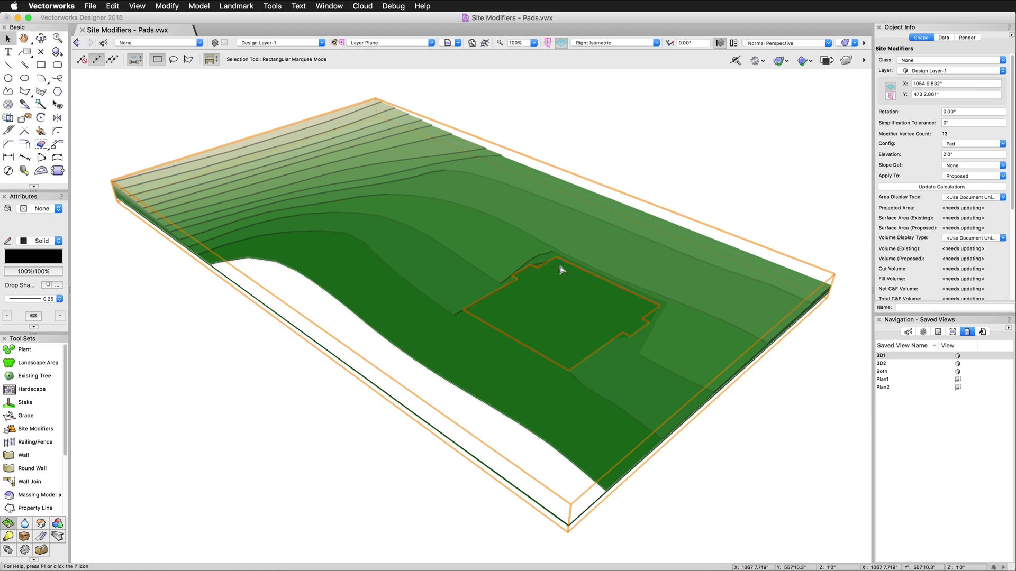
Update the site model and switch to the Plan1 top view
left_click(548, 299)
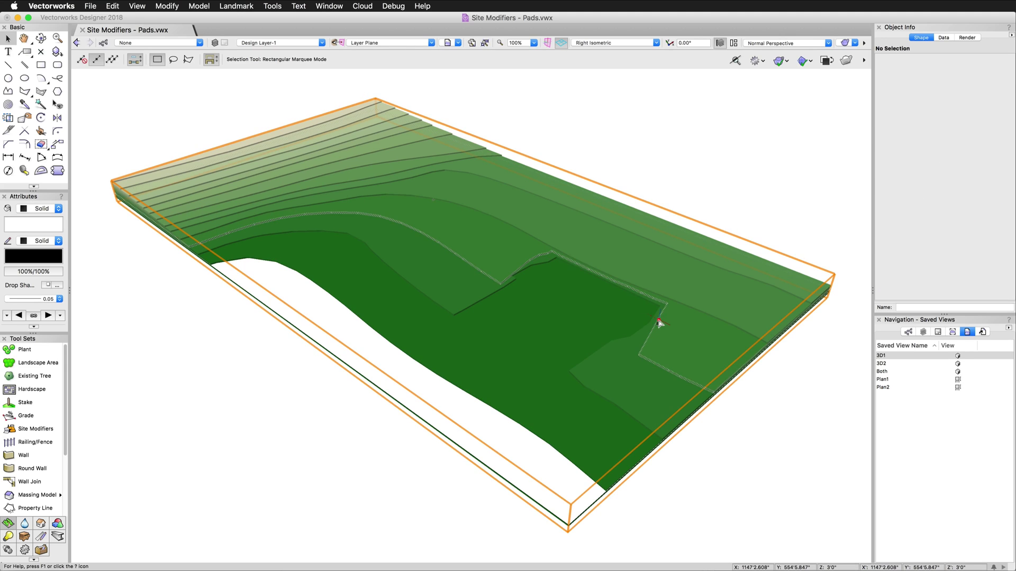
left_click(944, 144)
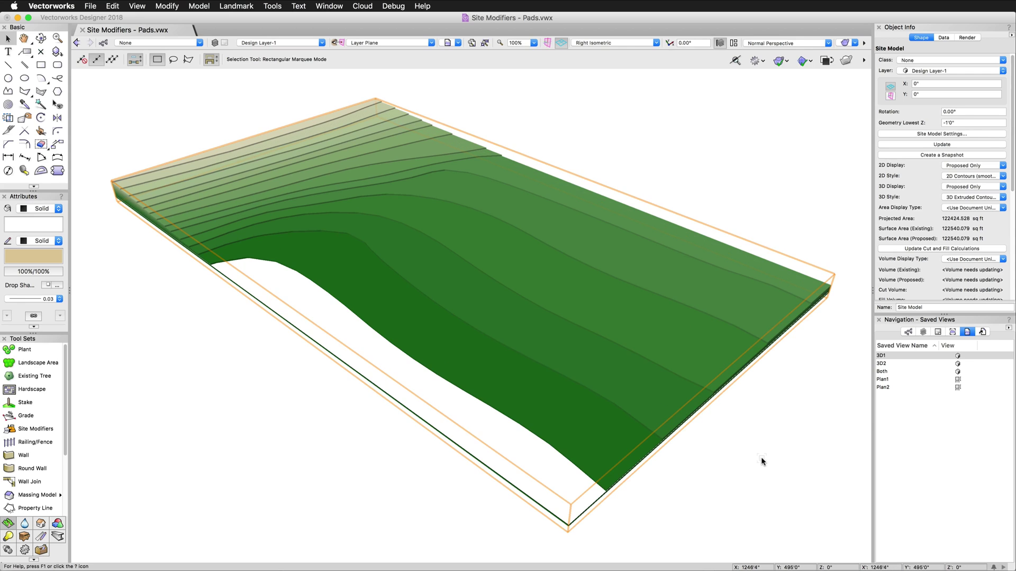
double_click(884, 380)
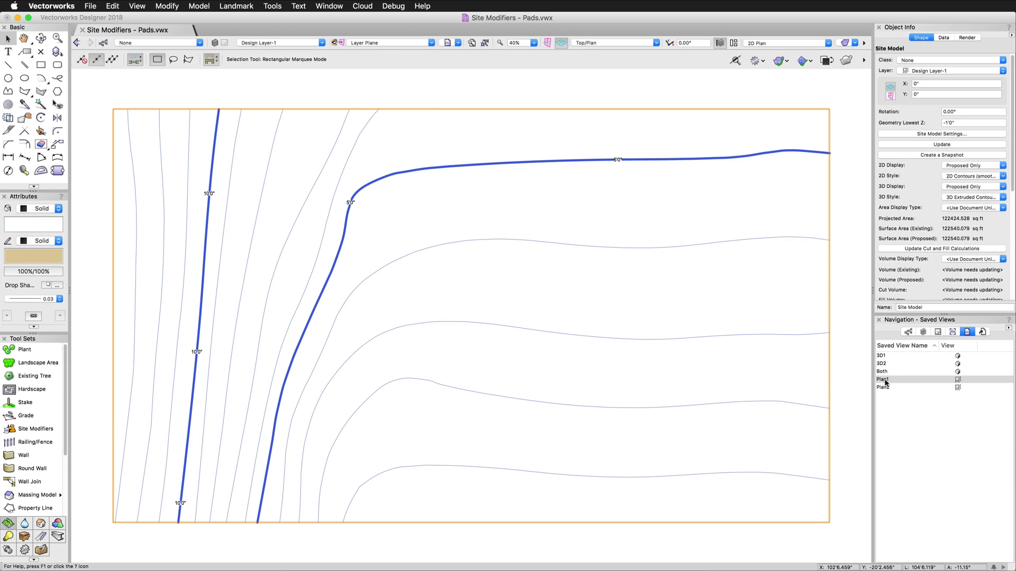
Delete the spare site model copy, return to Plan1, and pick the Site Modifiers tool
scroll(586, 306, "down", 3)
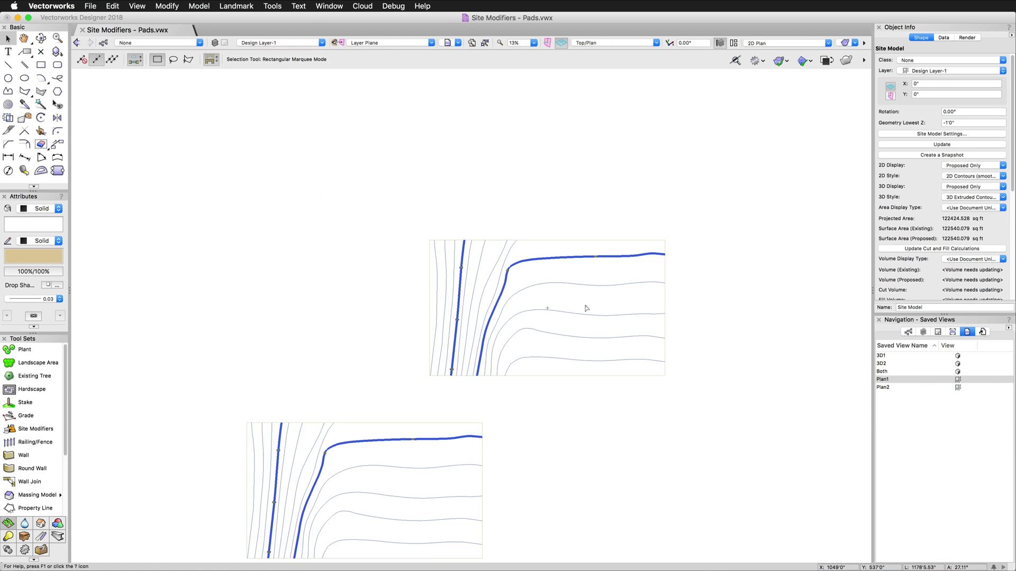
left_click(420, 463)
key("Delete")
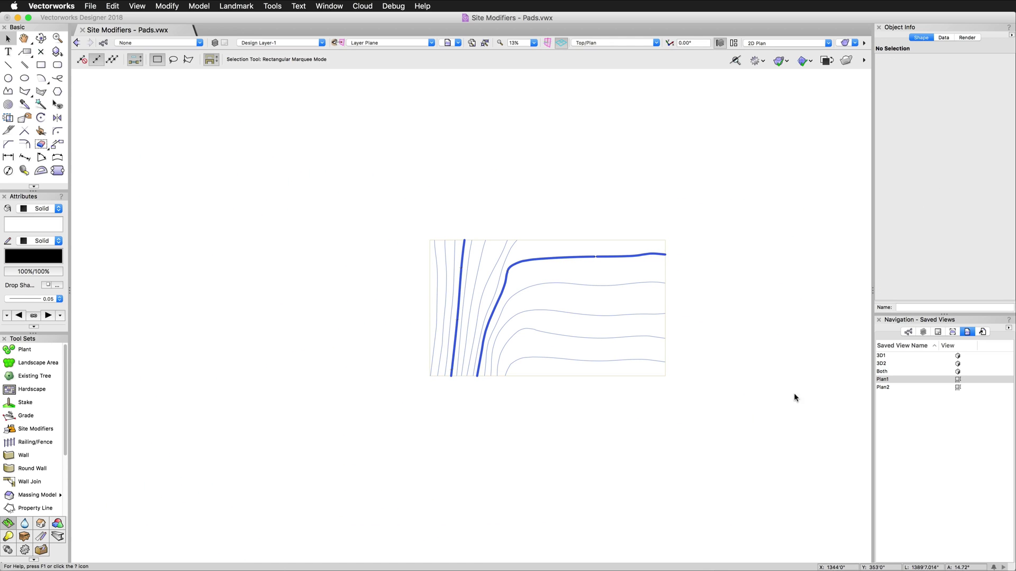
double_click(884, 379)
left_click(478, 351)
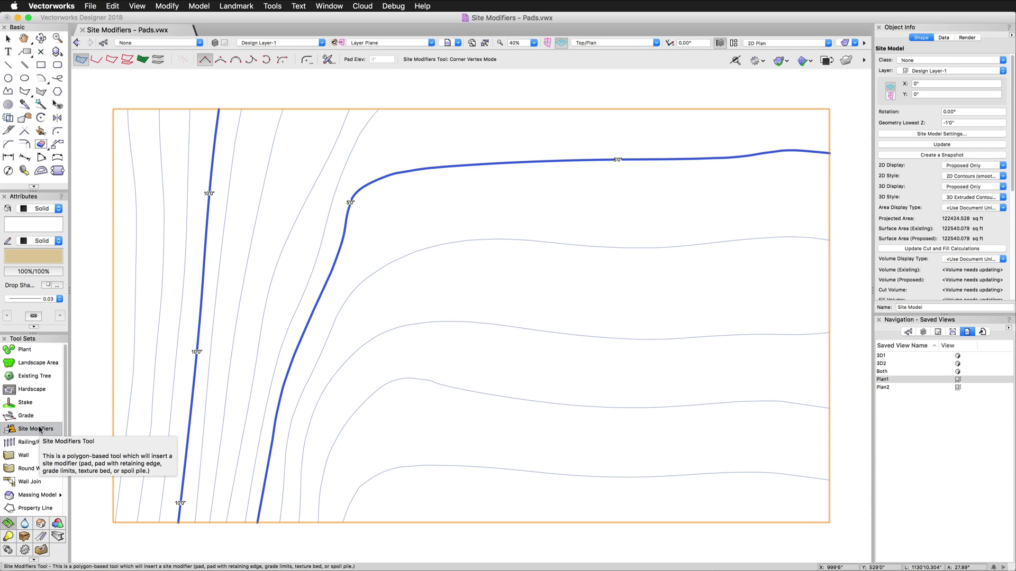
Outline a four-corner rectangular pad at 2' elevation over the right-hand part of the site
left_click(112, 60)
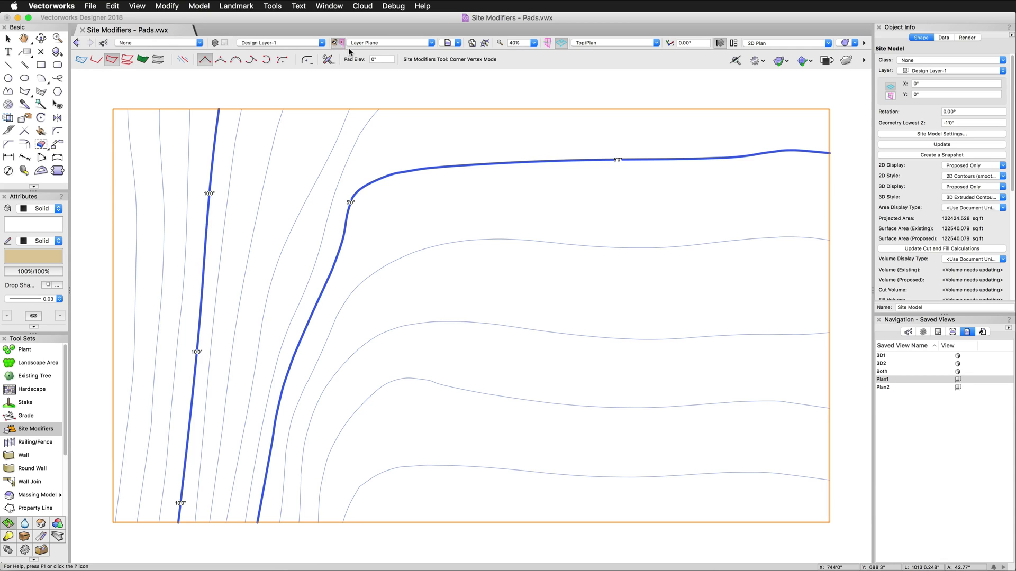
left_click(387, 59)
left_click(526, 271)
left_click(525, 400)
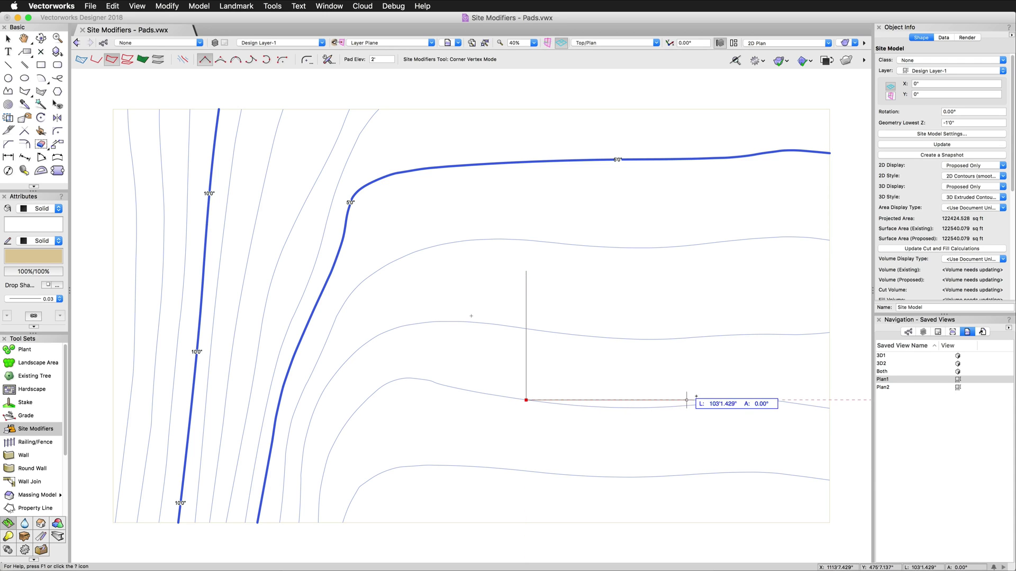
left_click(748, 401)
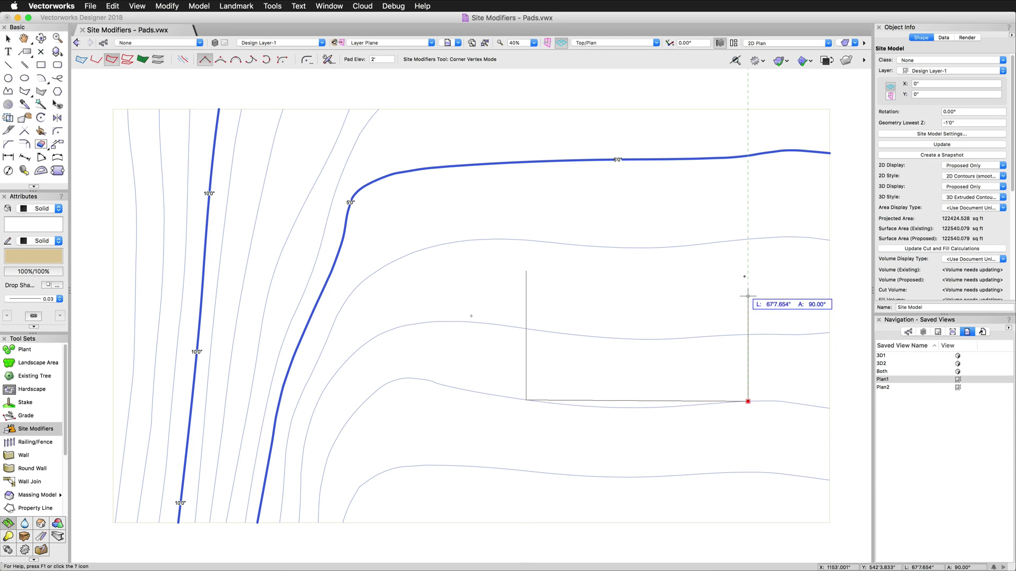
left_click(747, 214)
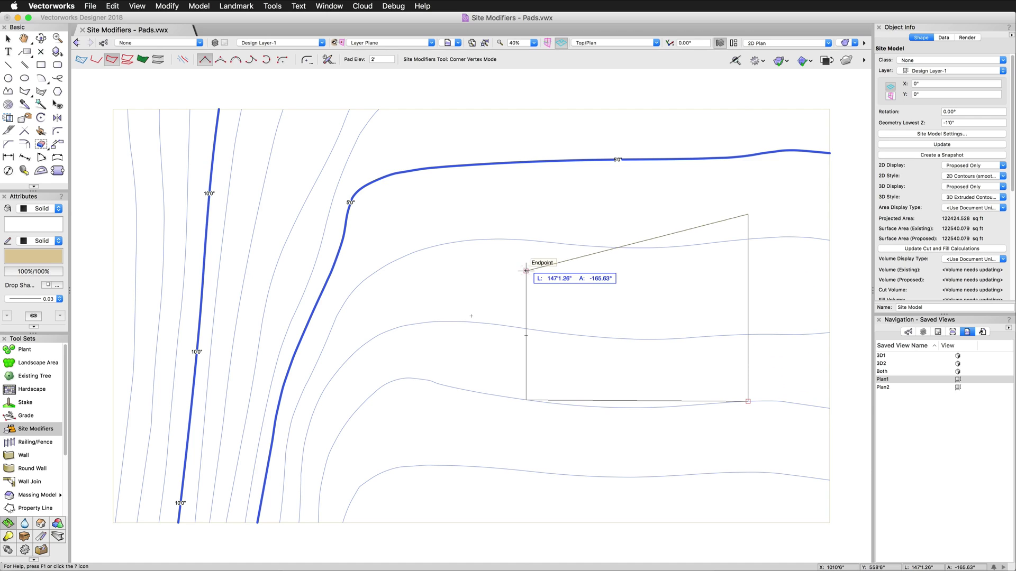
left_click(525, 215)
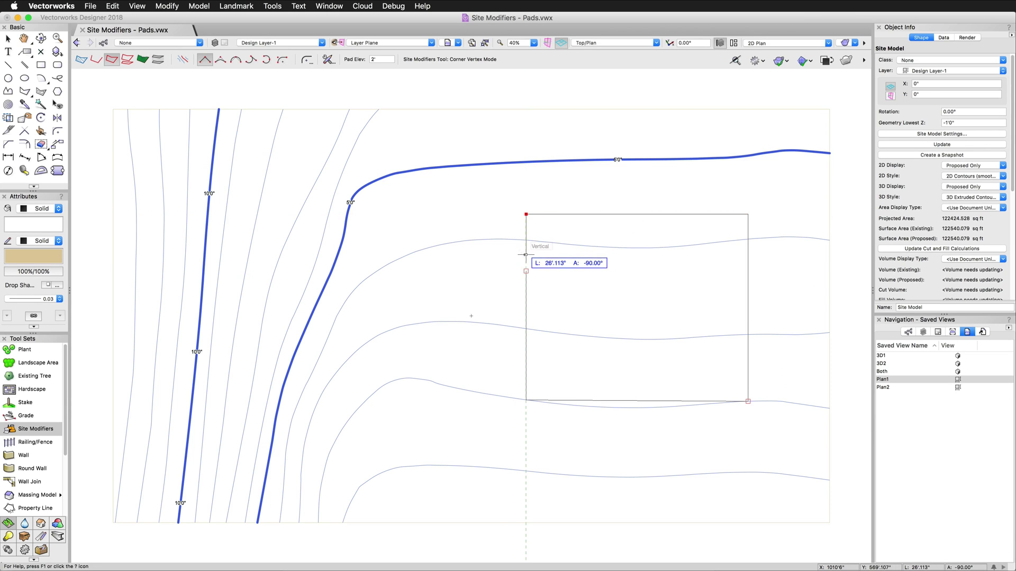
left_click(526, 271)
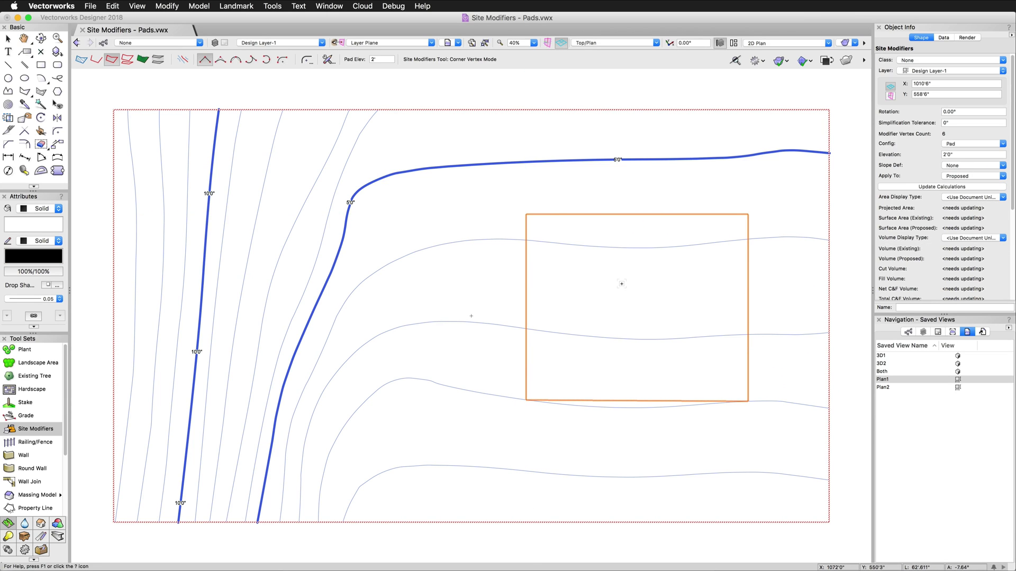
Update the site model around the new pad, then select the pad
left_click(8, 38)
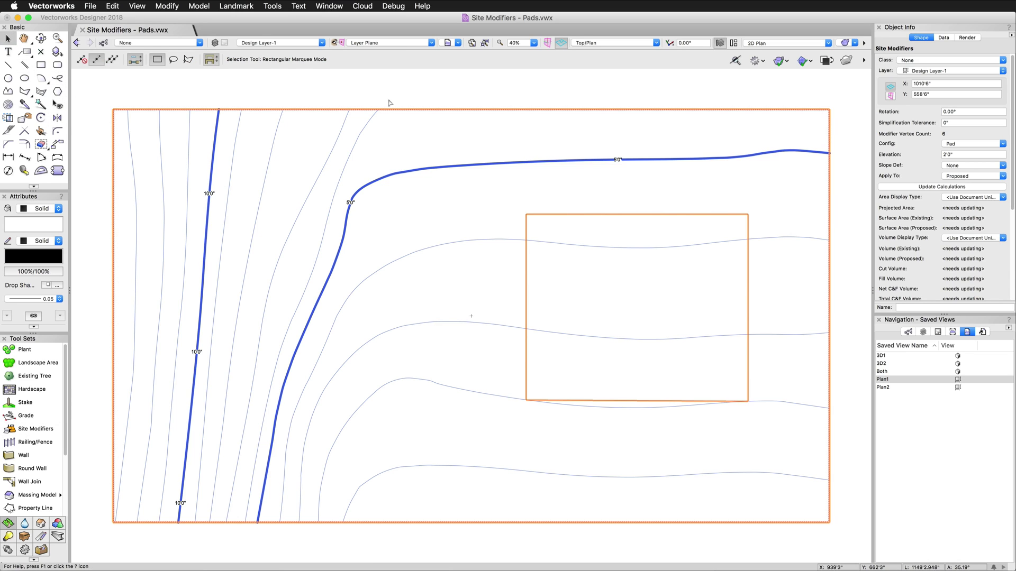
left_click(469, 236)
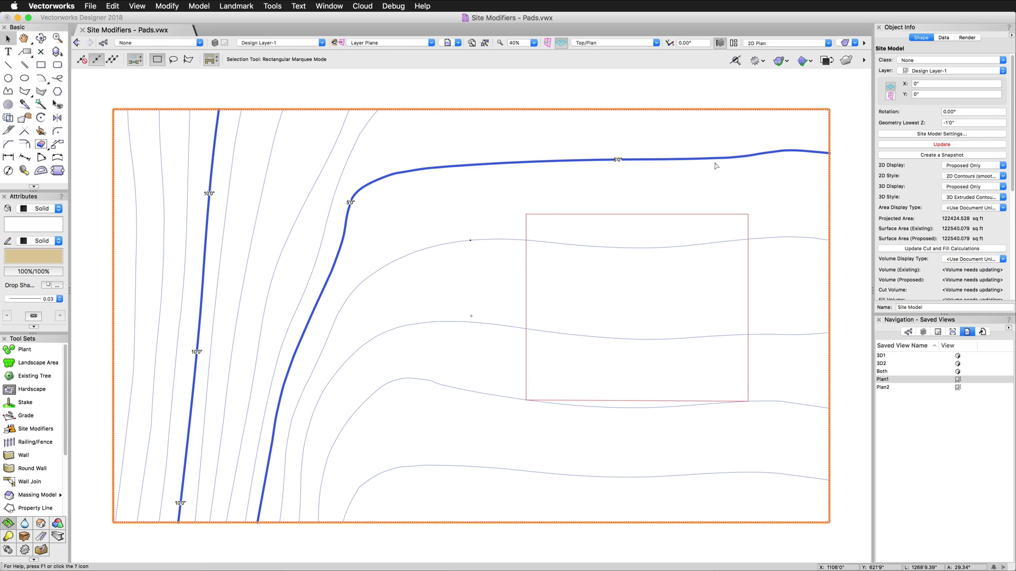
left_click(887, 145)
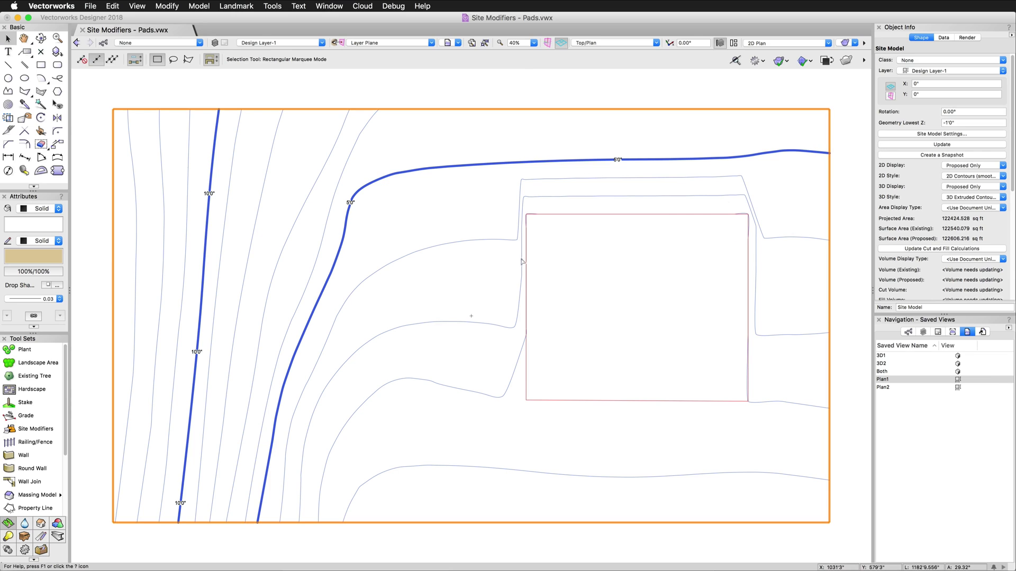
left_click(550, 389)
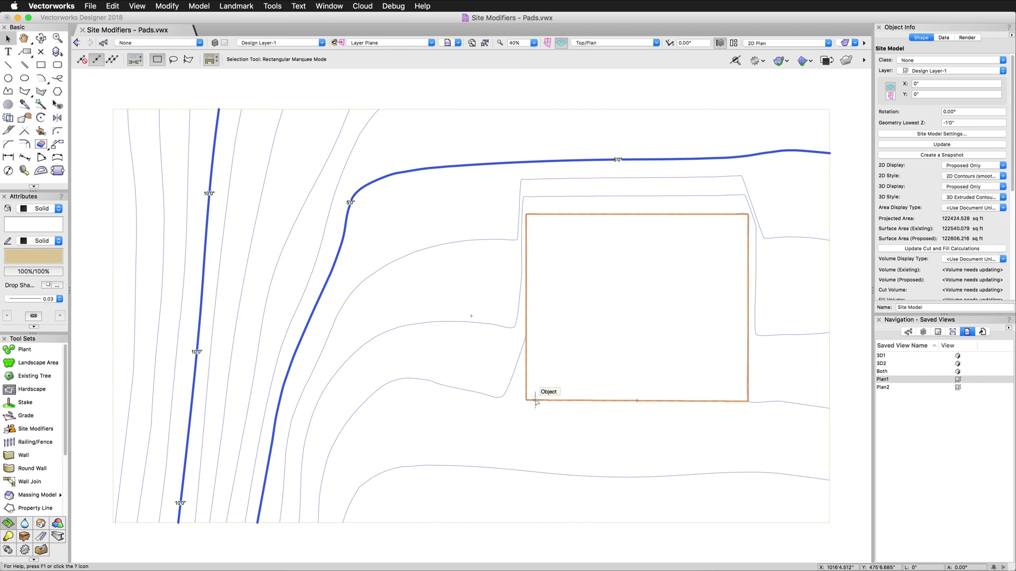
Show the 3D1 saved view and tilt it lower over the terrain with Flyover
double_click(888, 356)
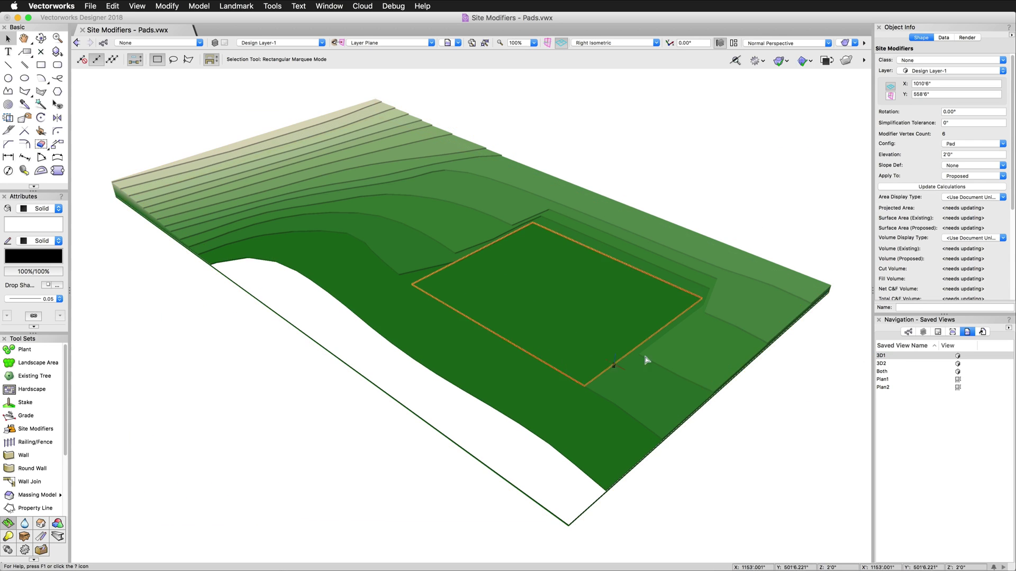
left_click(41, 38)
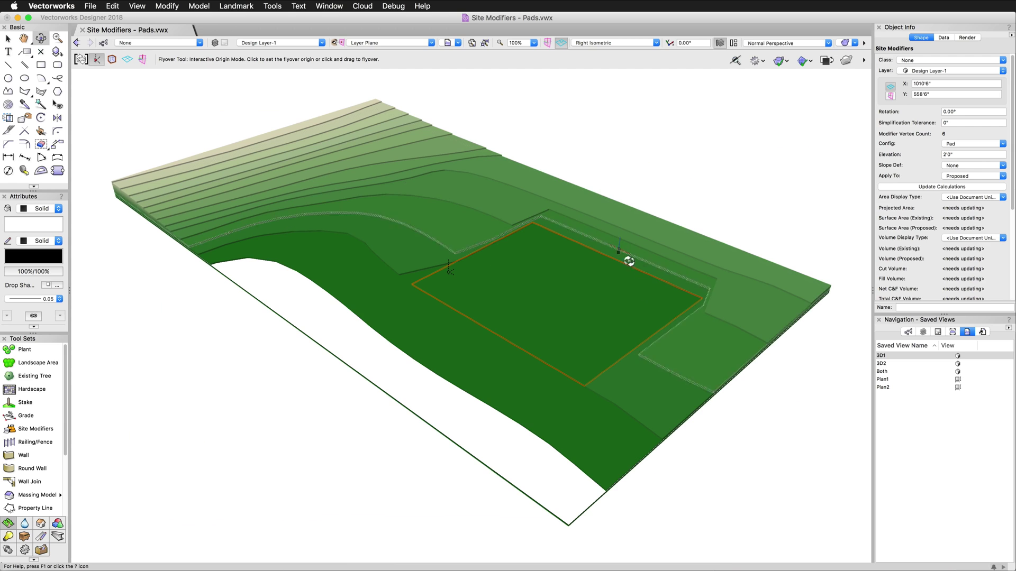
left_click_drag(694, 295, 825, 345)
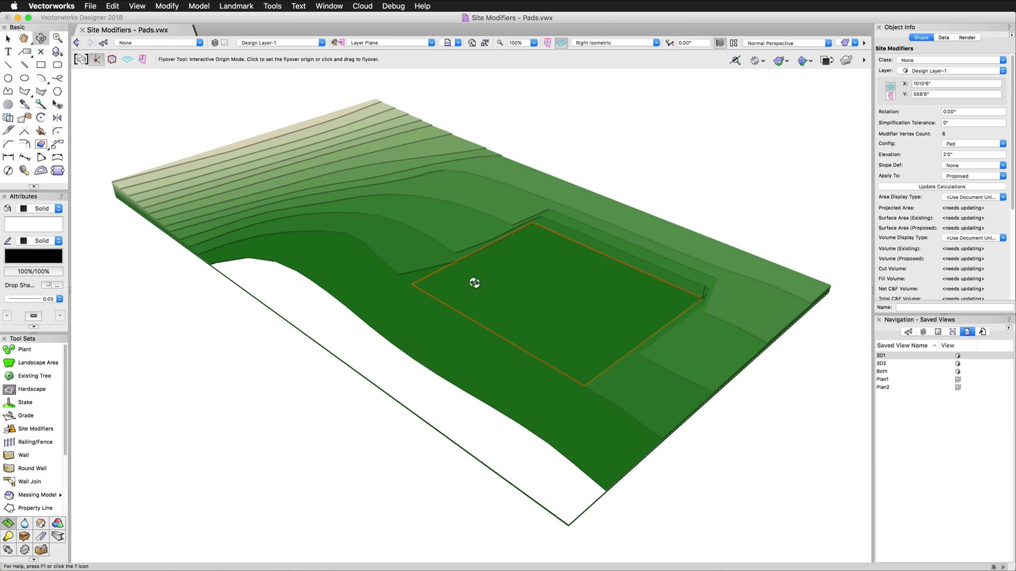
left_click(35, 429)
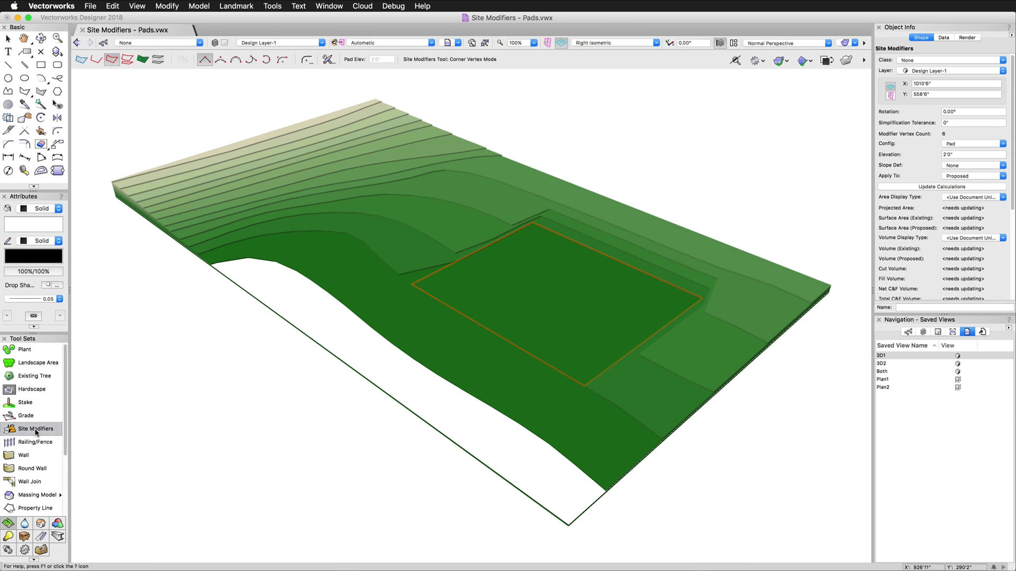
left_click(328, 59)
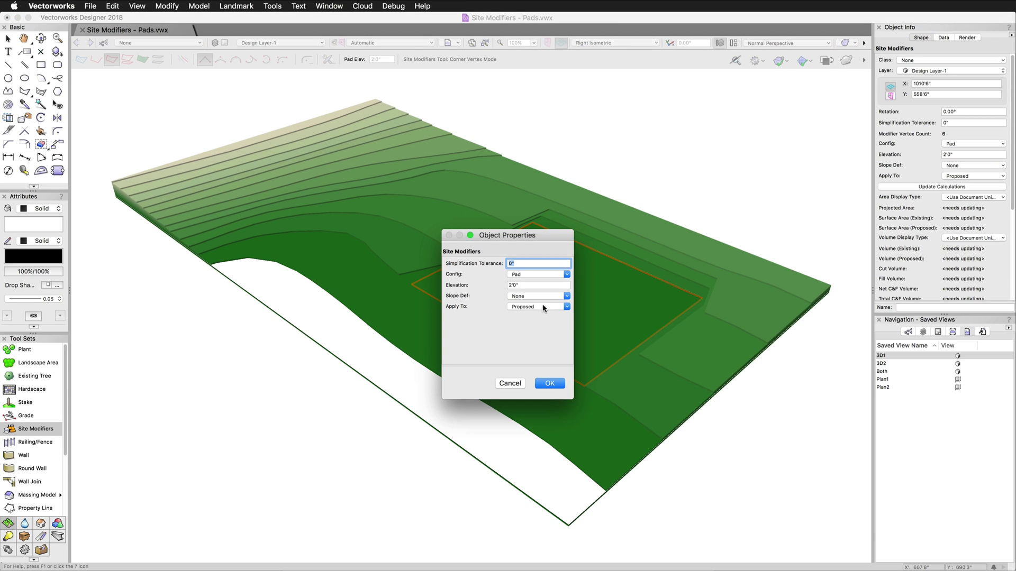
left_click(546, 382)
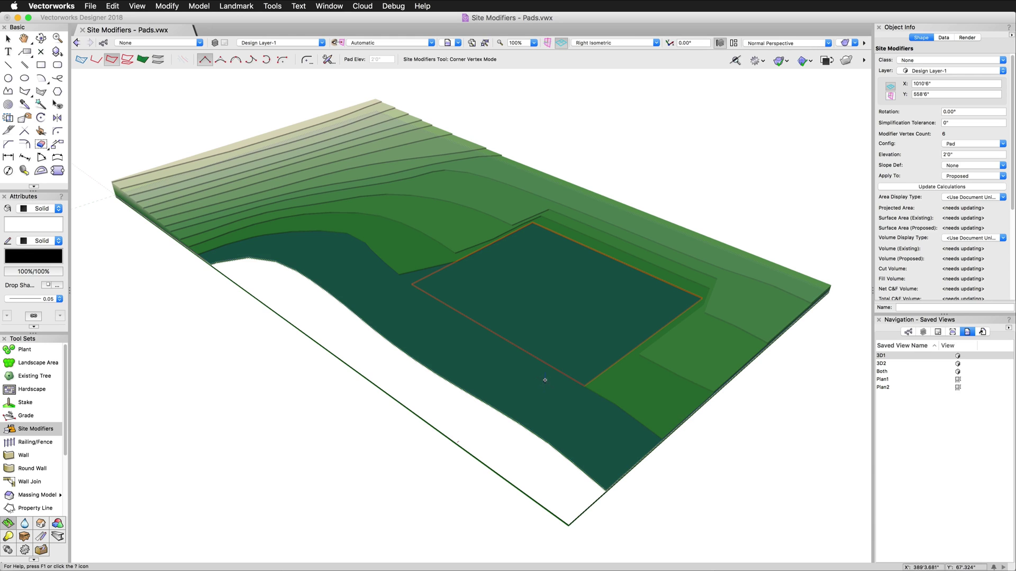
key("x")
left_click(651, 263)
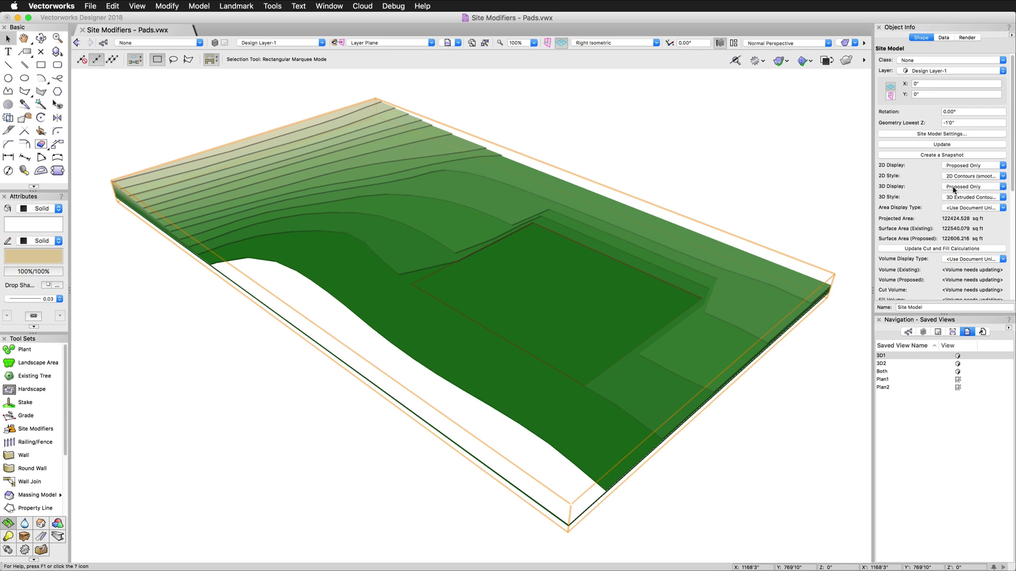
left_click(959, 187)
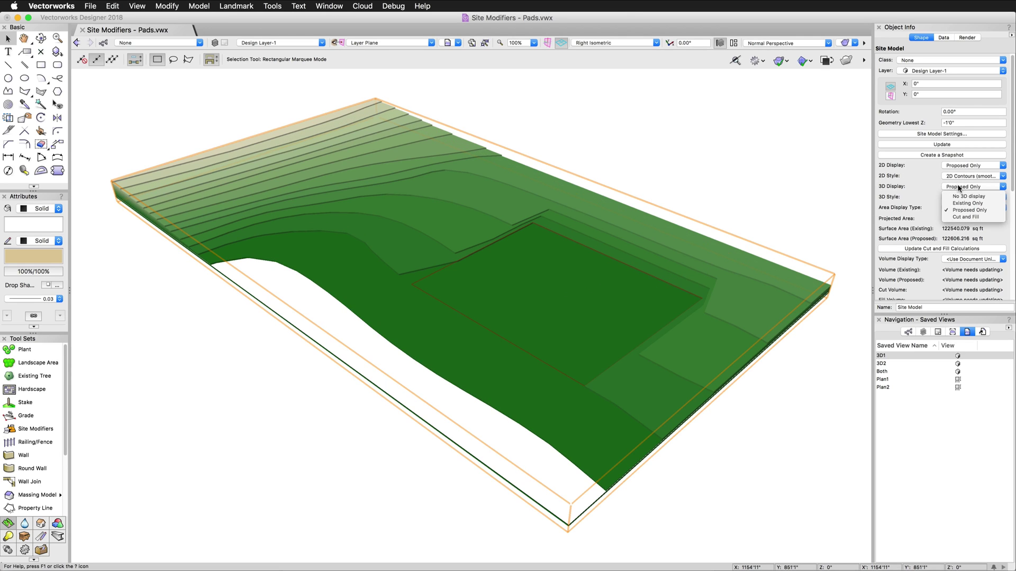
left_click(968, 203)
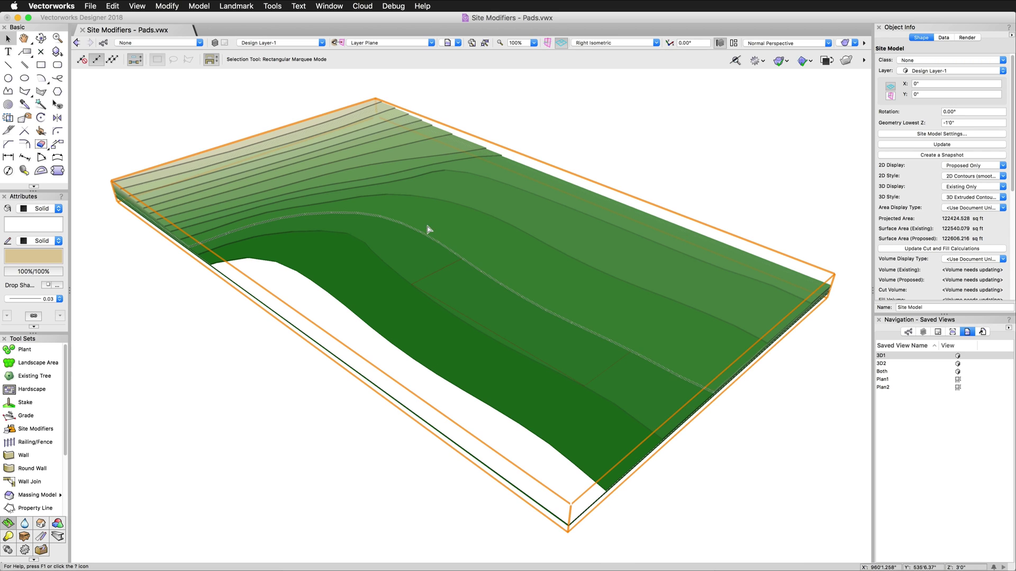
left_click(961, 191)
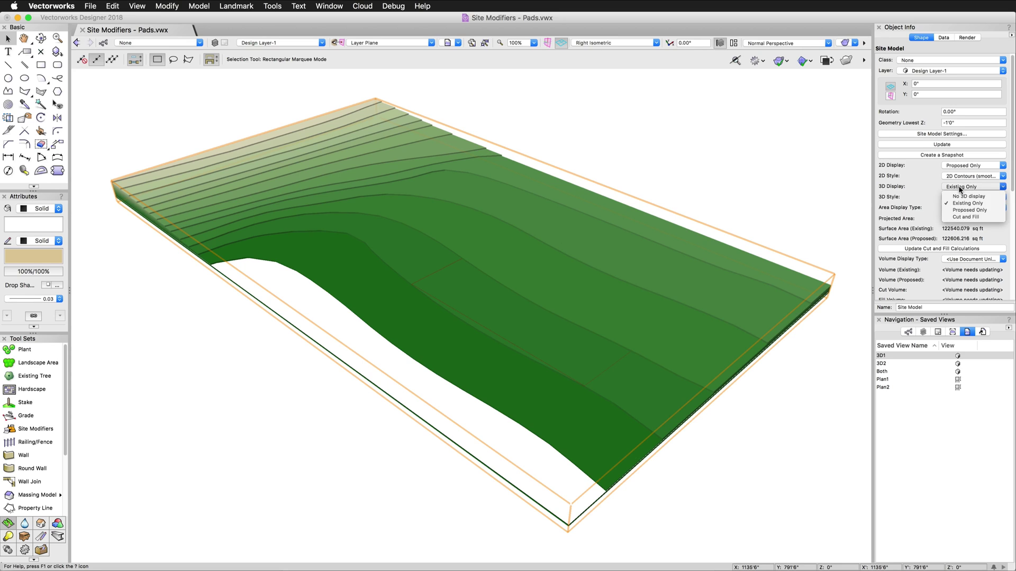
left_click(962, 220)
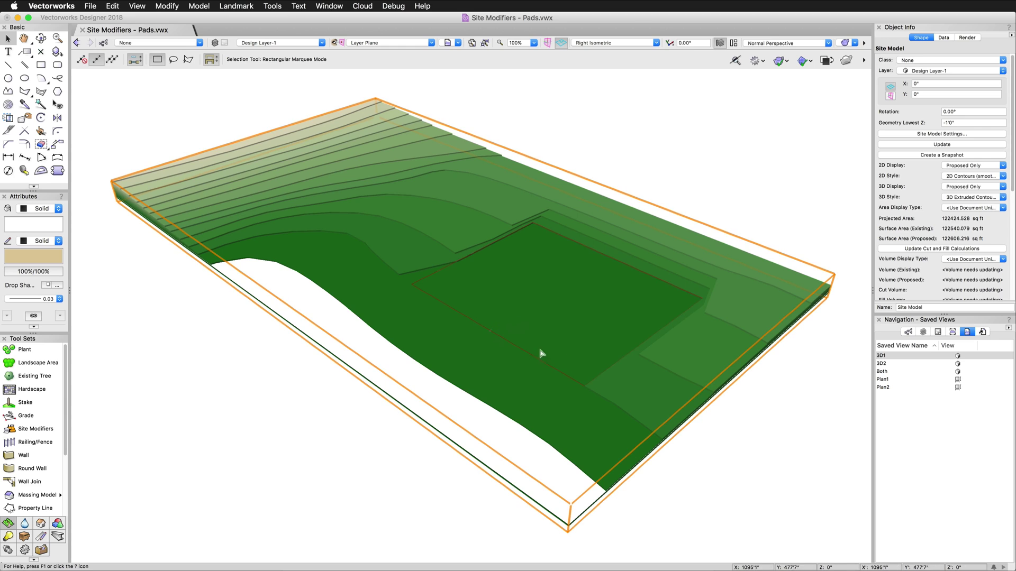
left_click_drag(815, 150, 337, 464)
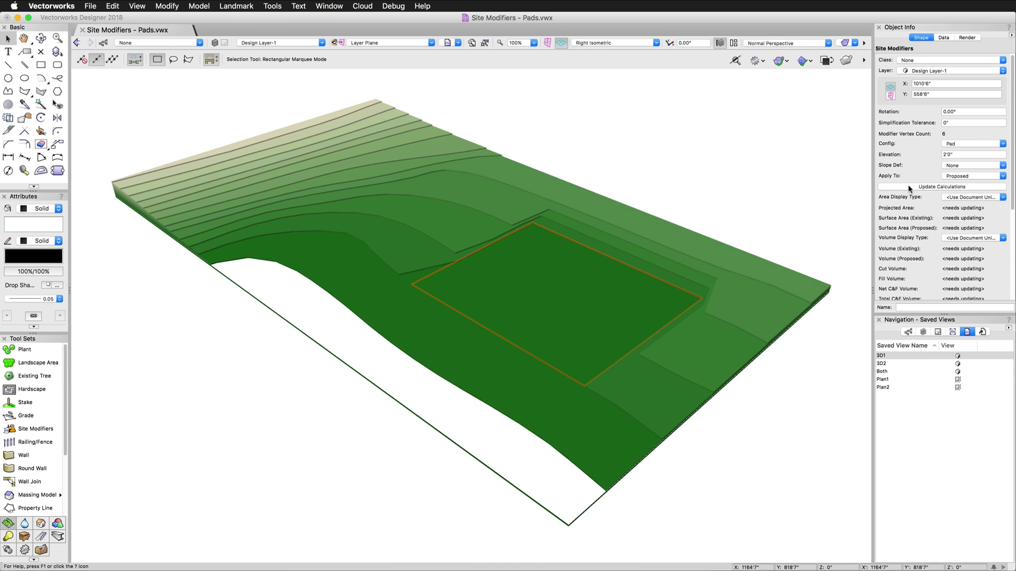
Keep the pad applied to Proposed and toggle between the Plan1 and 3D1 views
left_click(957, 180)
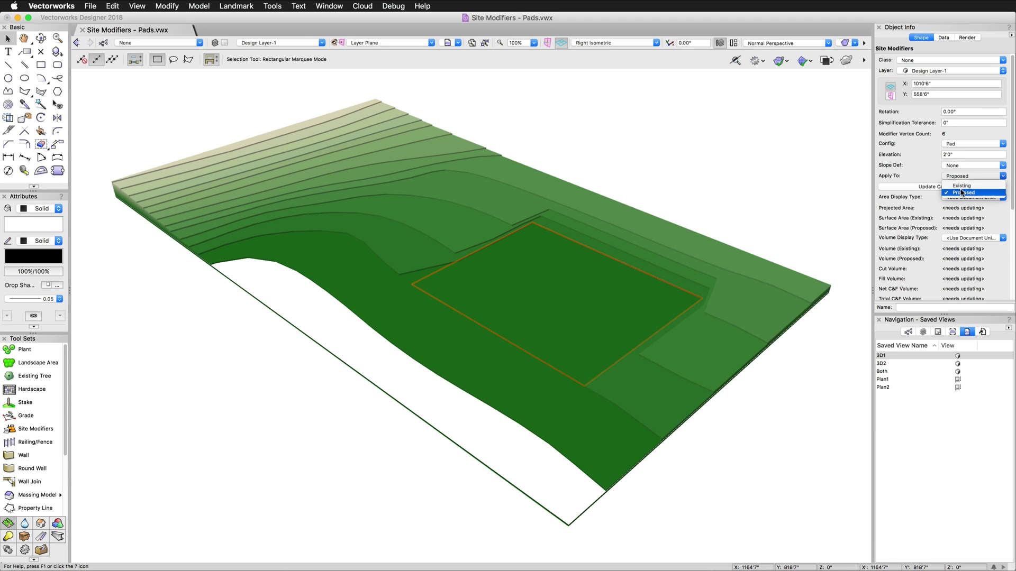
left_click(915, 179)
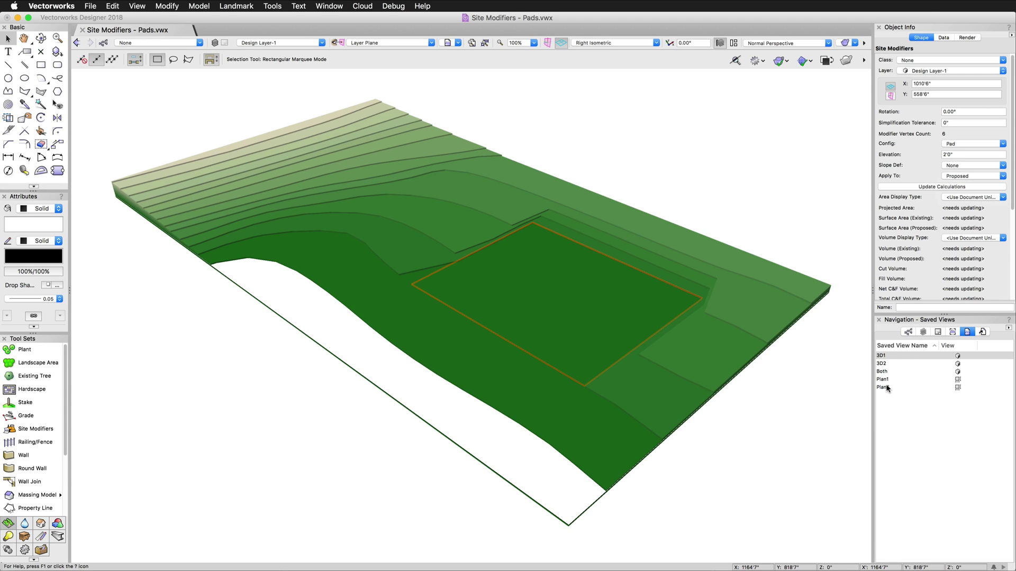
double_click(889, 380)
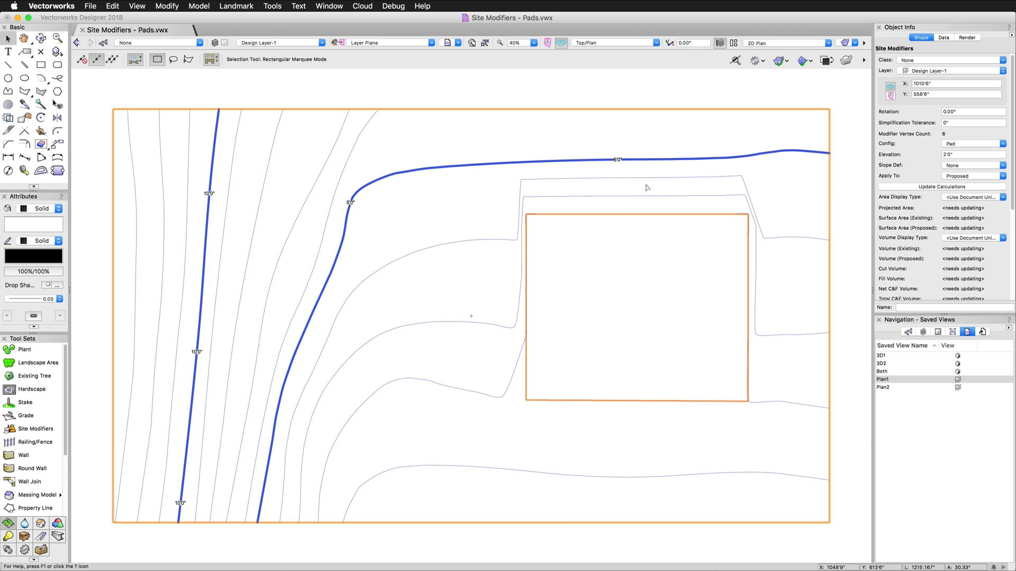
double_click(886, 356)
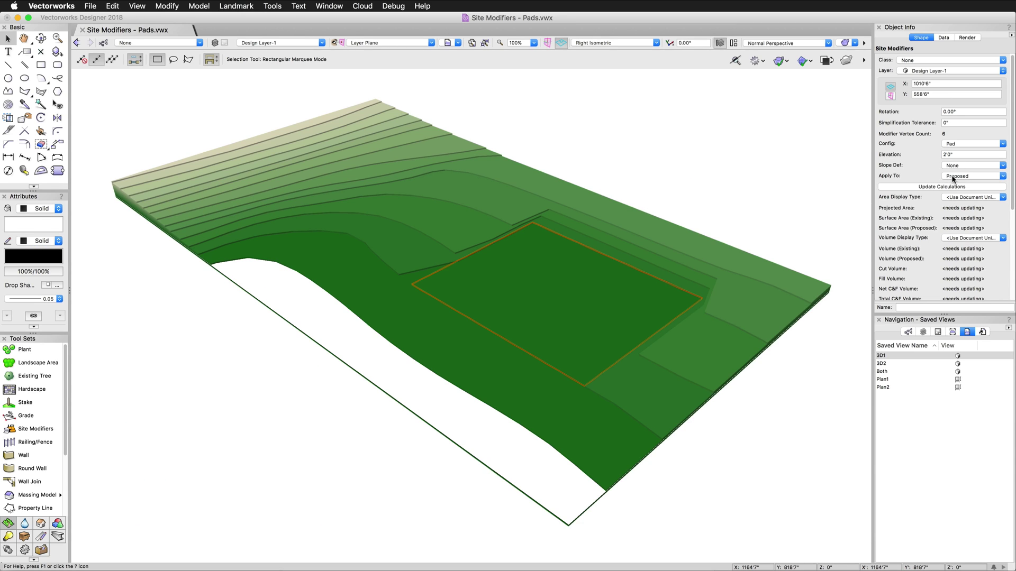
Set the site model's 2D display to Existing Only, then Proposed Only in Plan1
left_click(794, 273)
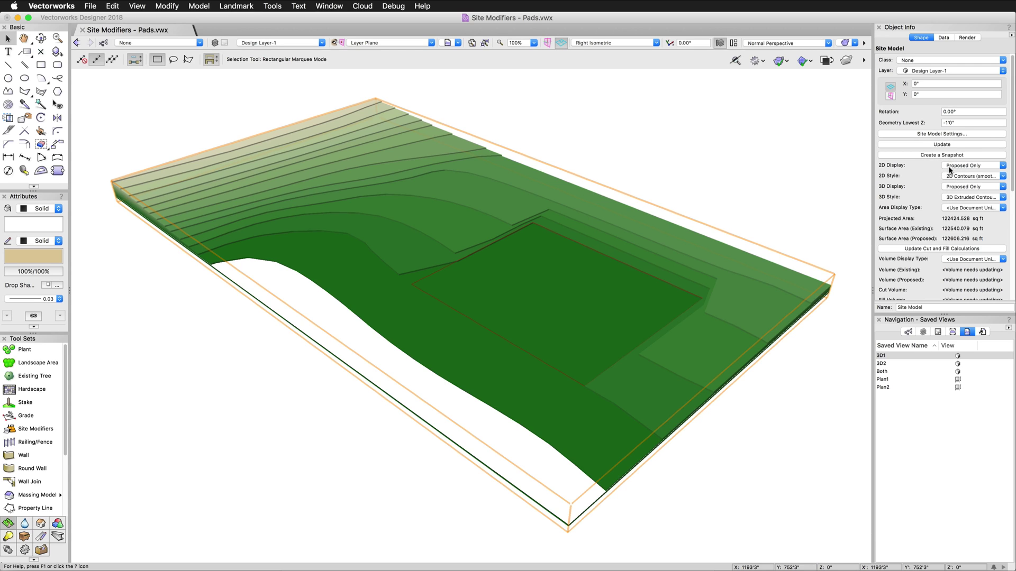
left_click(952, 166)
left_click(958, 176)
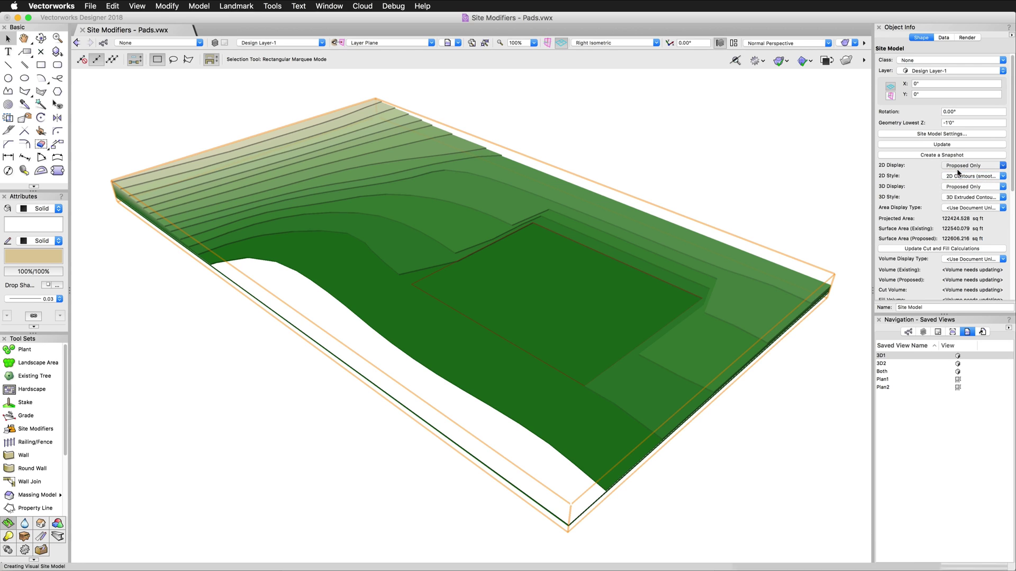
double_click(890, 381)
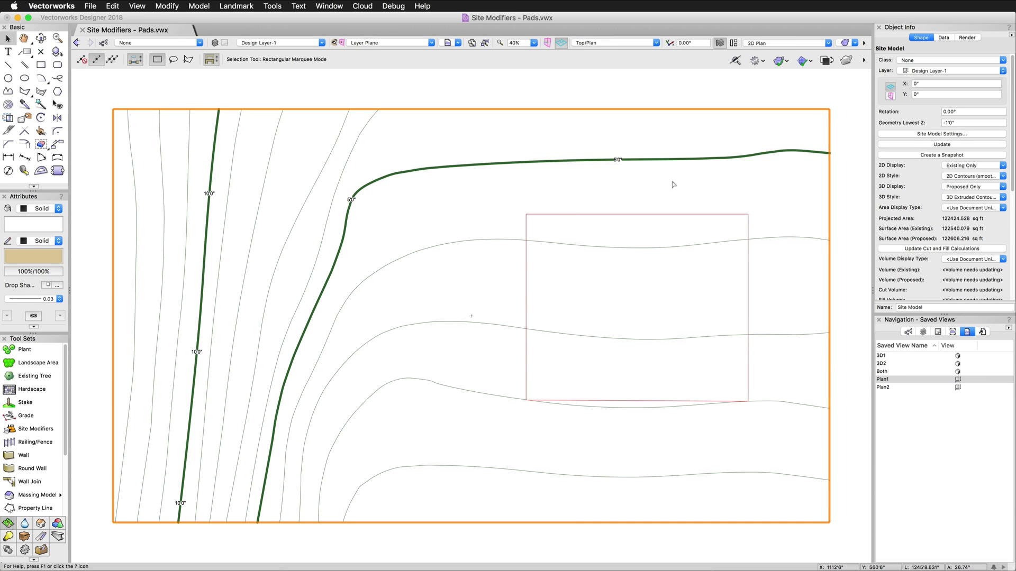
left_click(964, 165)
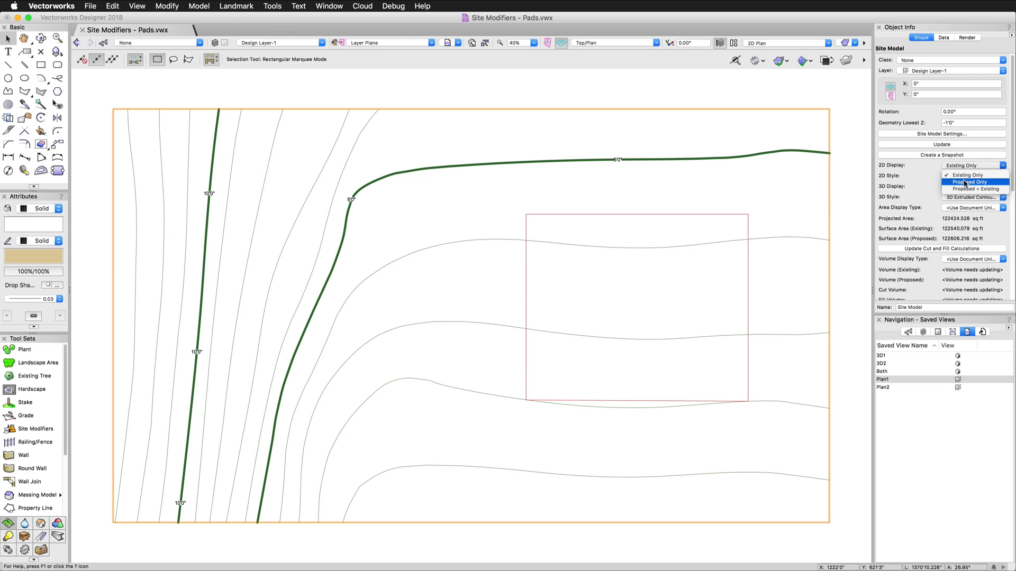
left_click(965, 183)
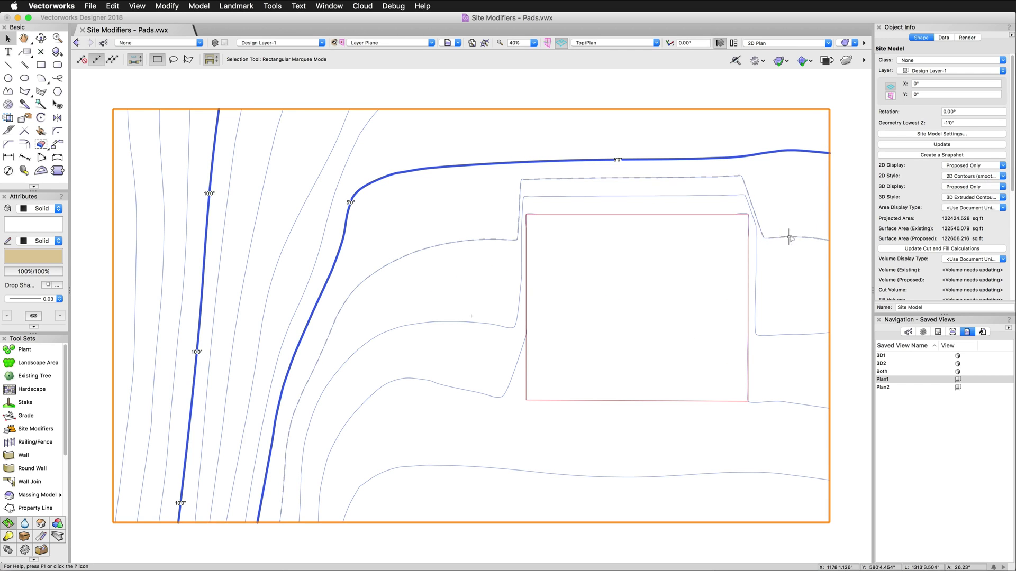
Return to the 3D1 isometric view and select the 2' pad by its edge
double_click(890, 358)
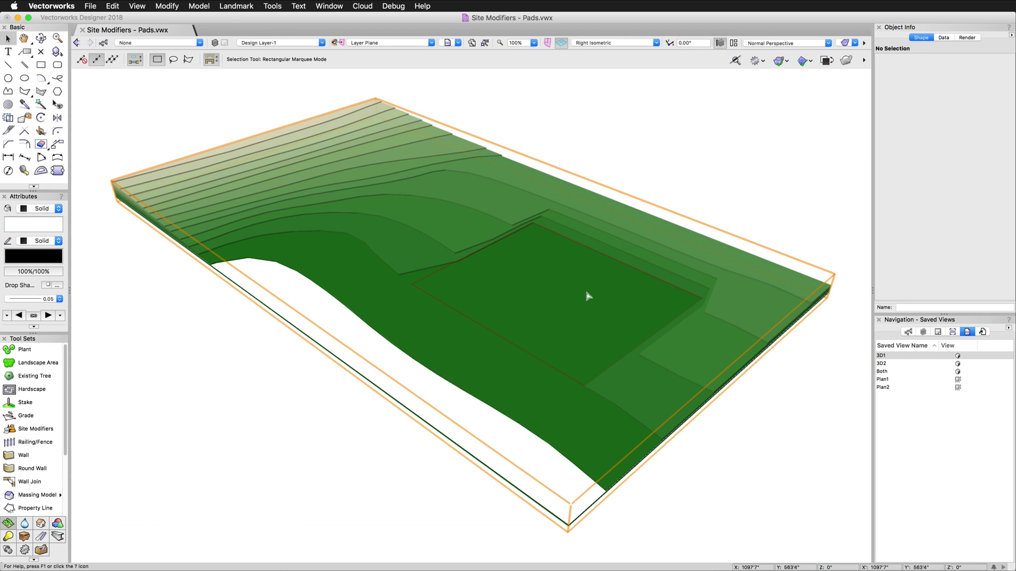
left_click(552, 360)
left_click(705, 220)
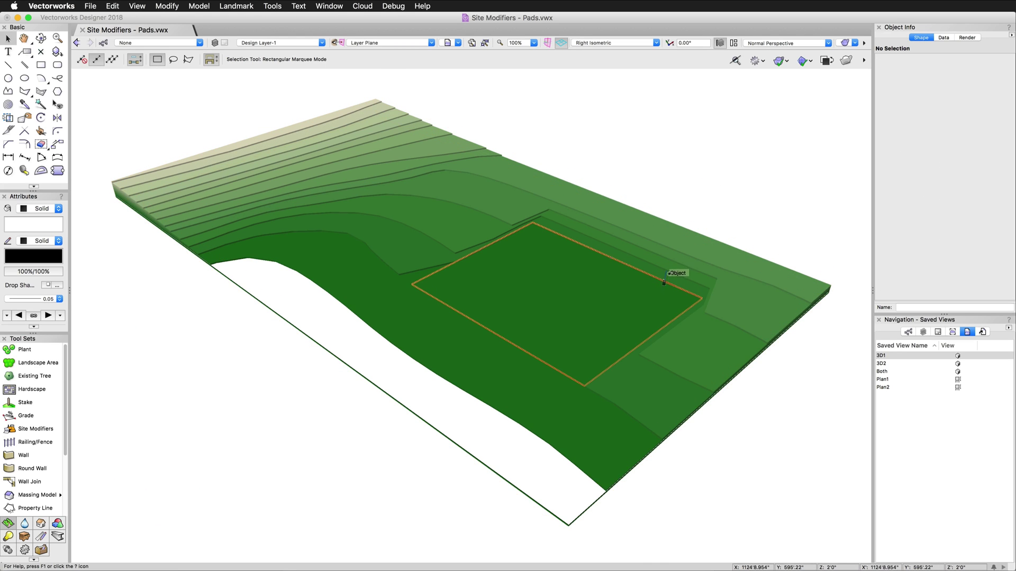
left_click(681, 321)
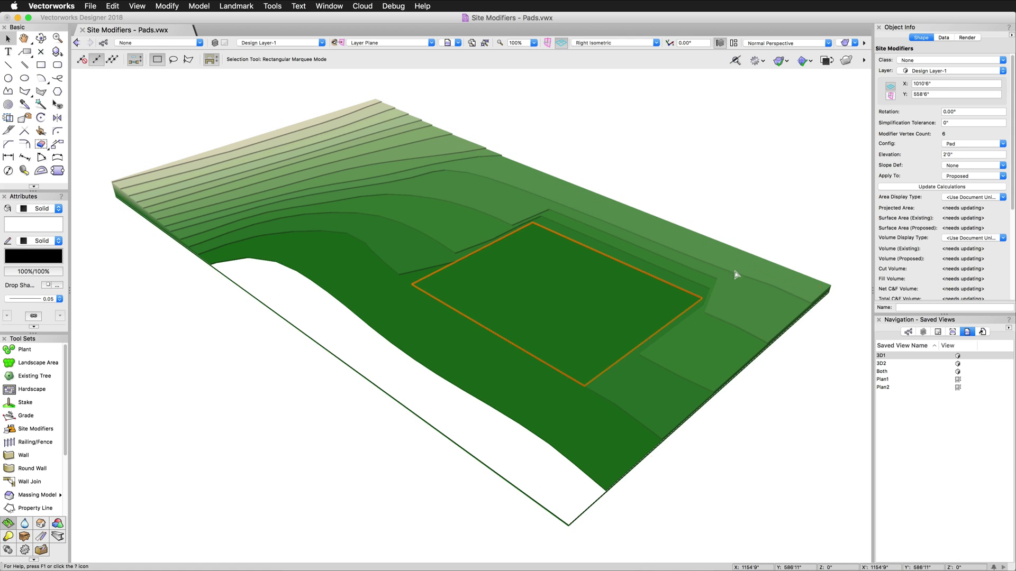
left_click_drag(846, 121, 315, 486)
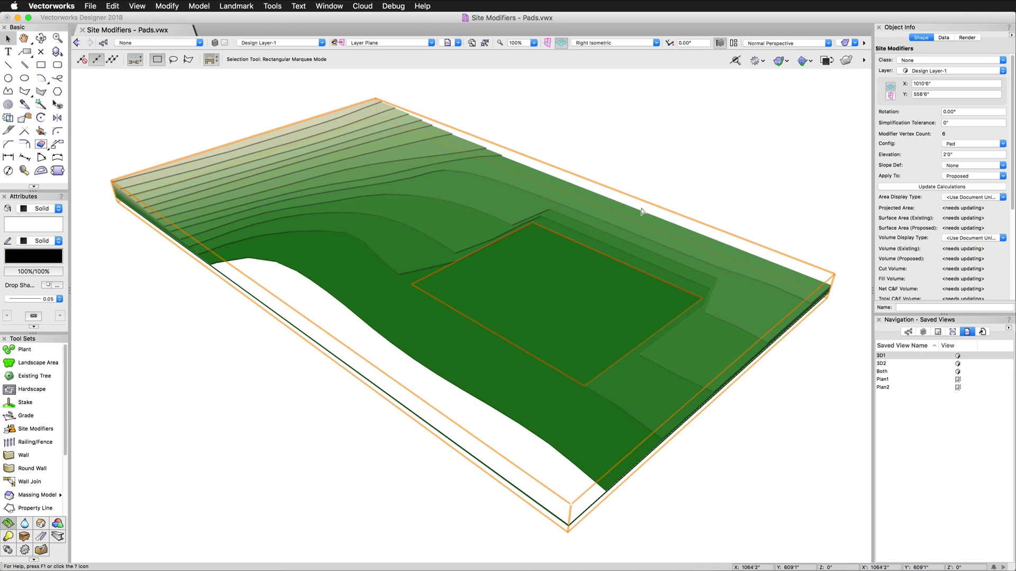
left_click(650, 162)
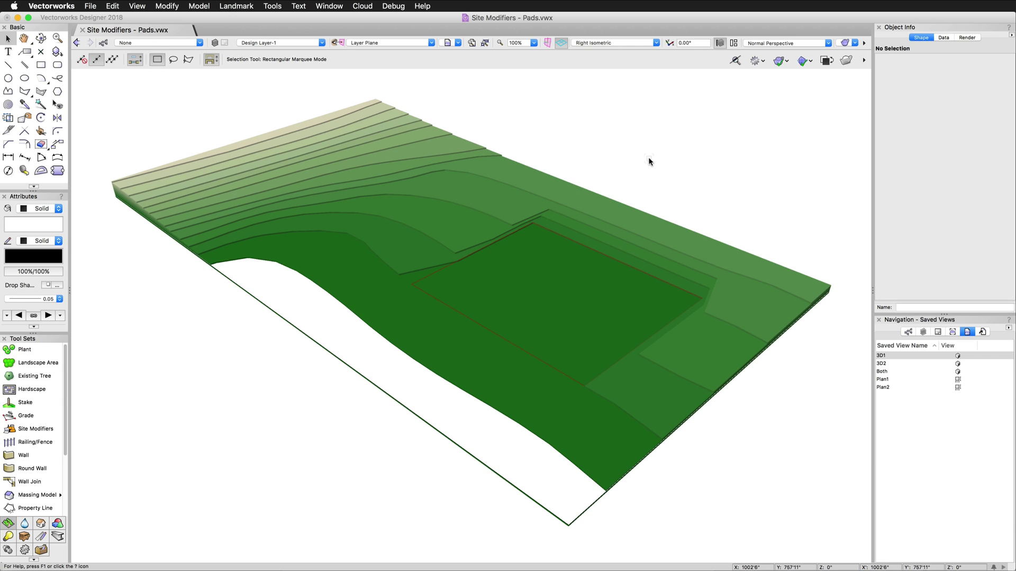
left_click(450, 306)
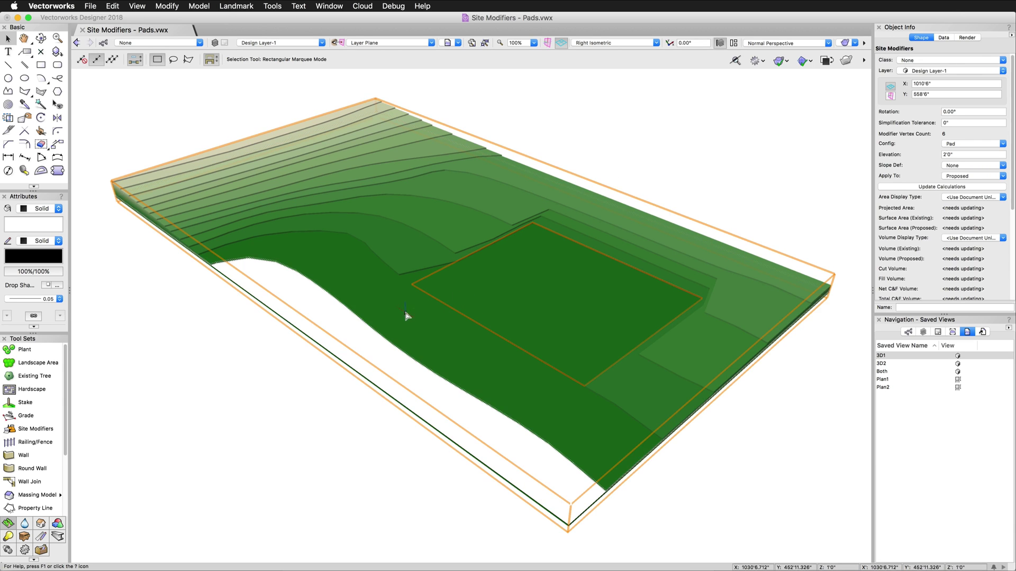
right_click(432, 301)
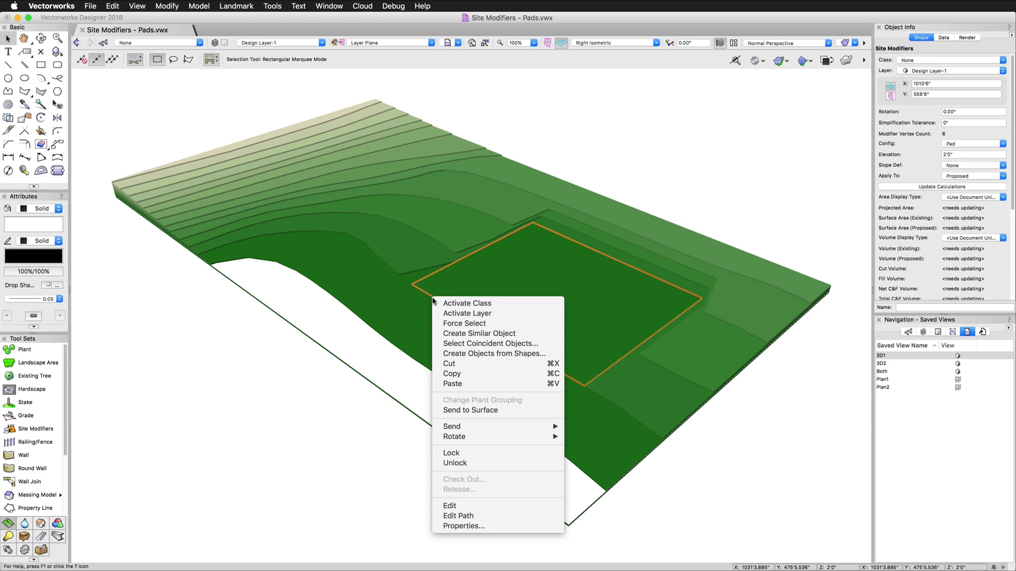
left_click(462, 344)
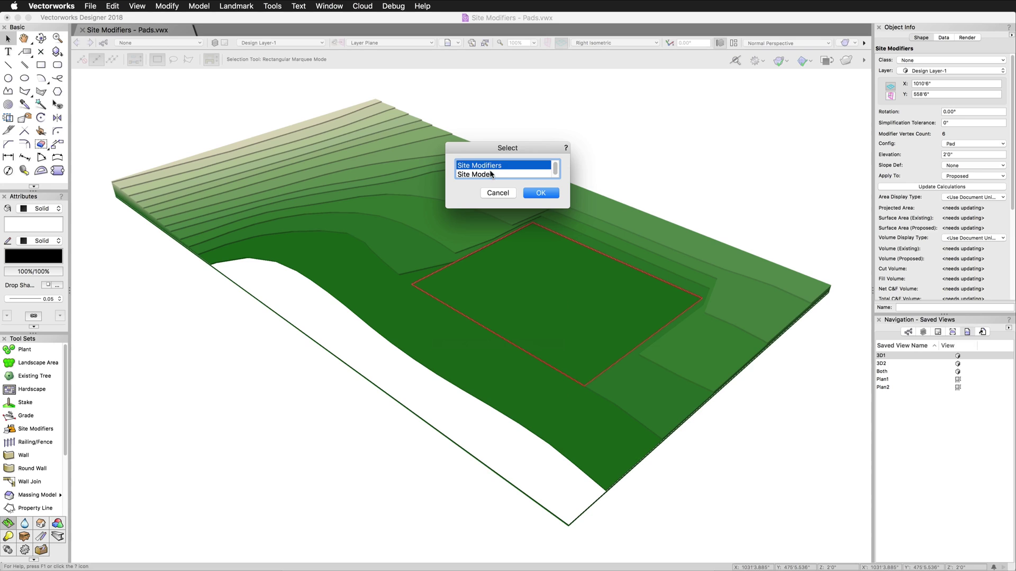
left_click(491, 175)
left_click(491, 167)
left_click(491, 174)
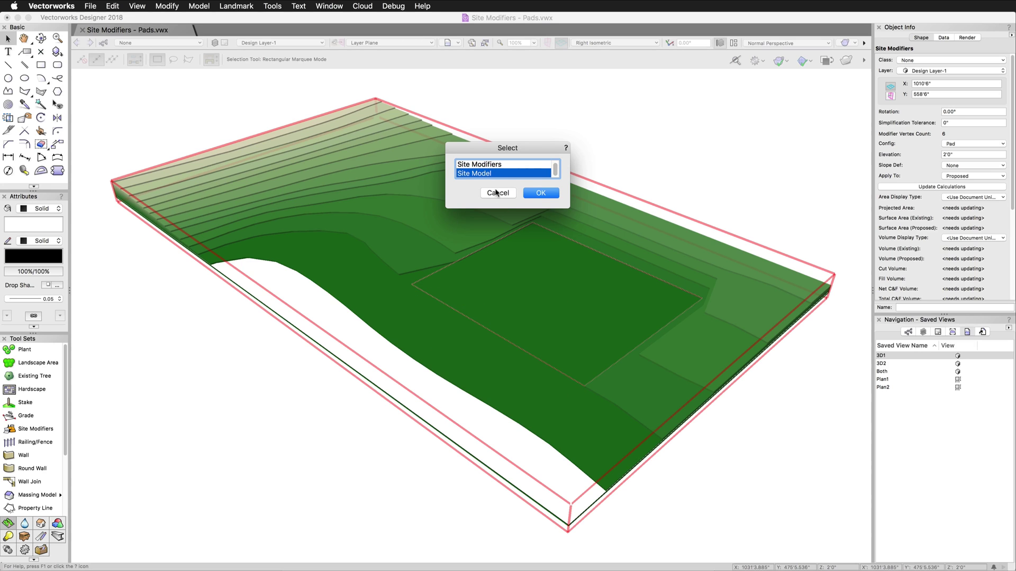
left_click(492, 165)
left_click(494, 175)
left_click(500, 165)
left_click(540, 192)
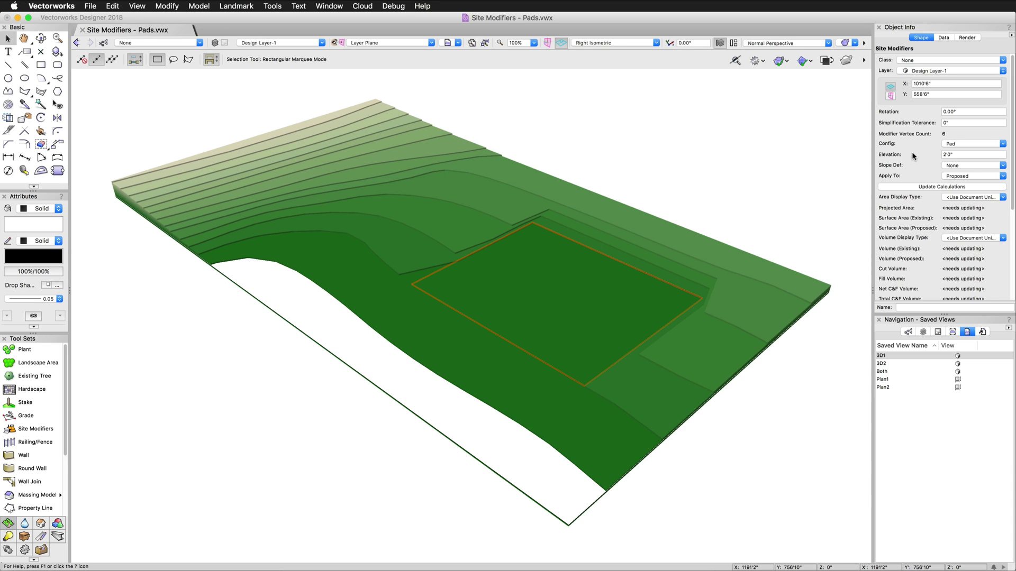
Raise the pad elevation to 8'0" and update the site model
left_click(945, 154)
key("Return")
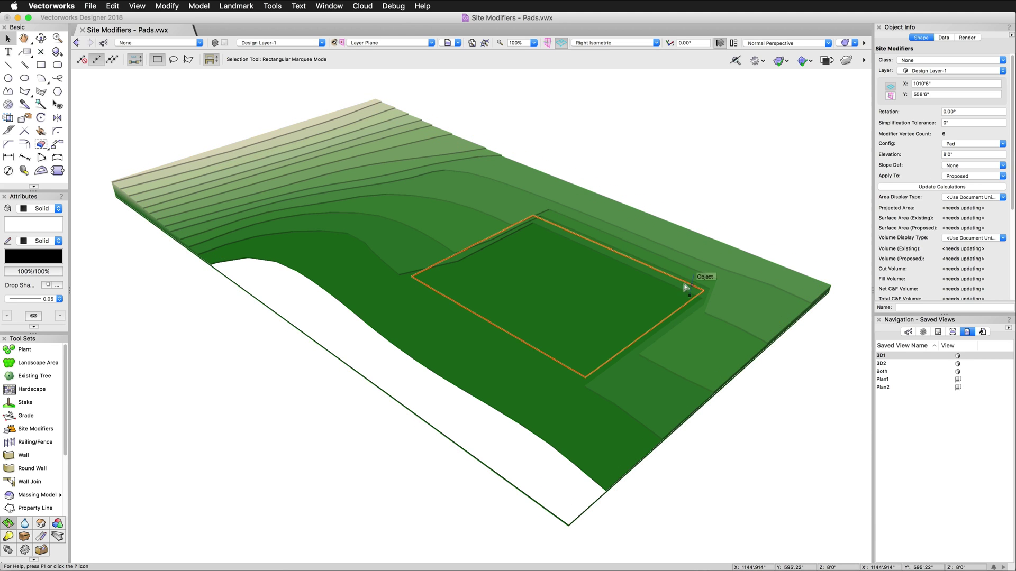
left_click(574, 390)
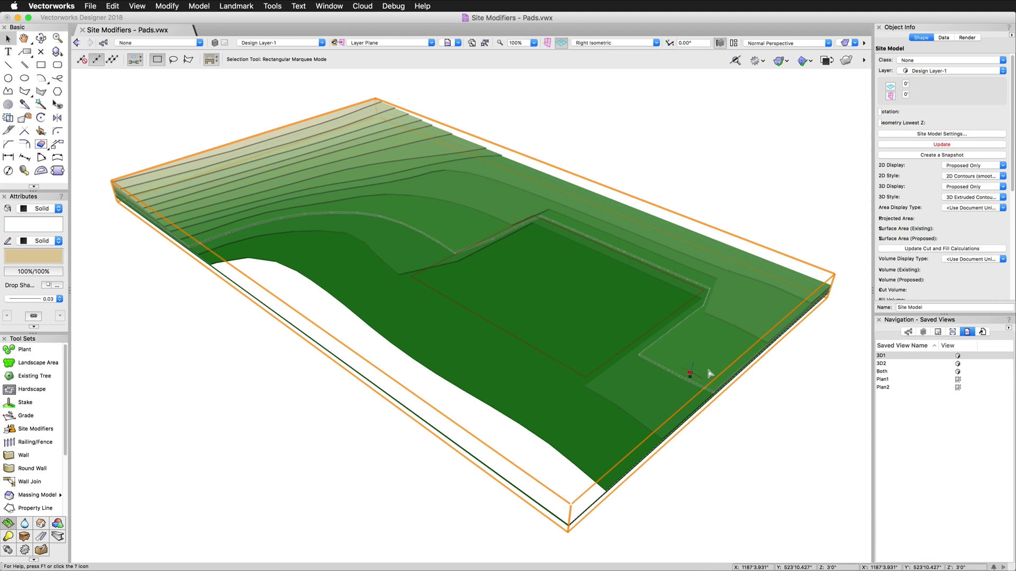
left_click(944, 145)
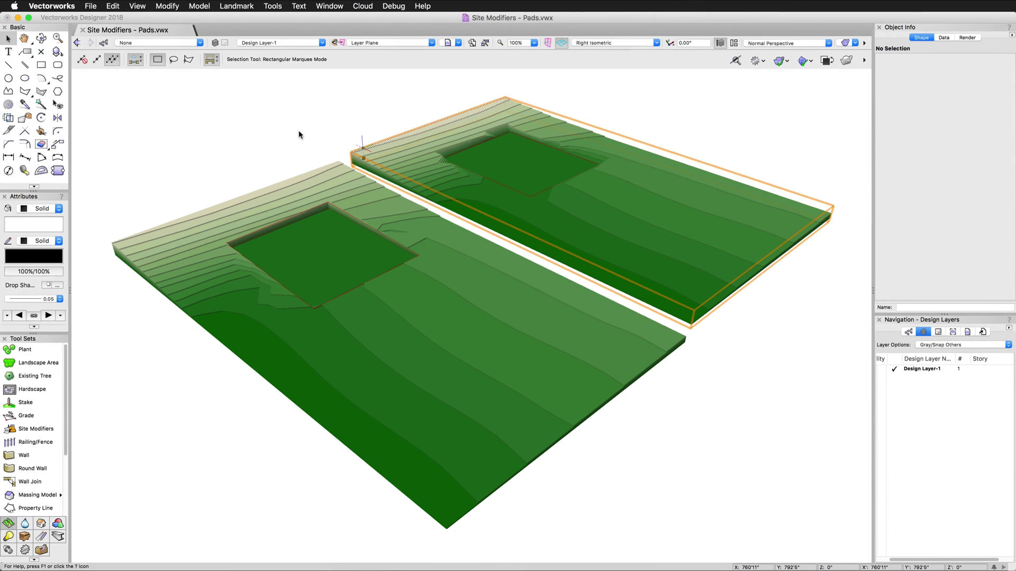
scroll(271, 130, "up", 3)
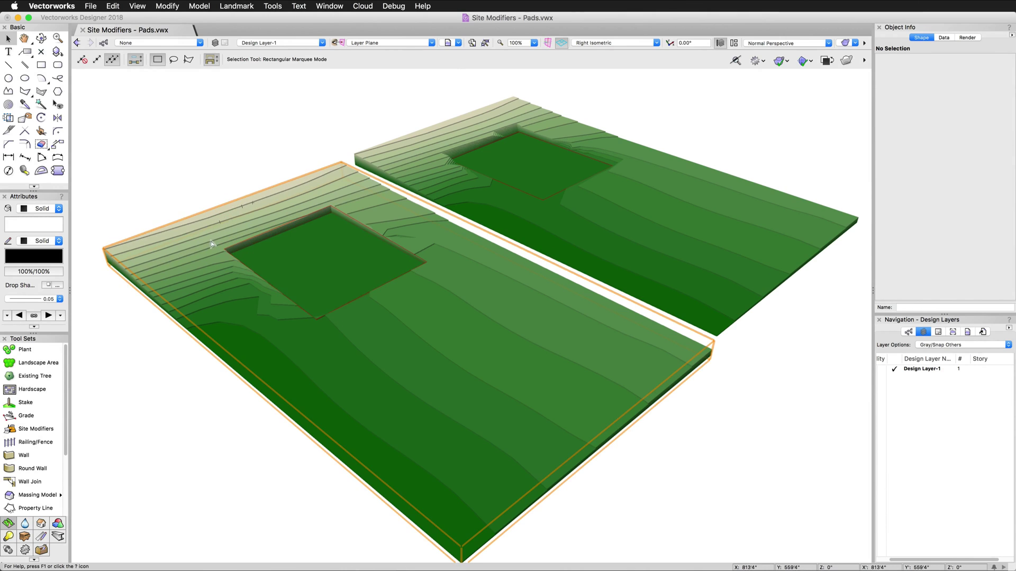
scroll(284, 100, "up", 3)
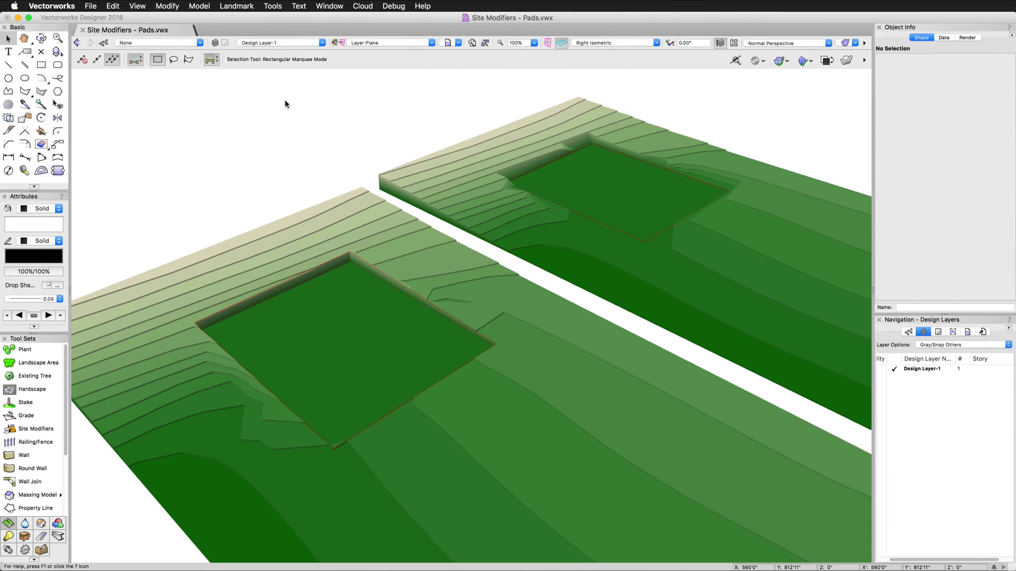
scroll(285, 109, "up", 3)
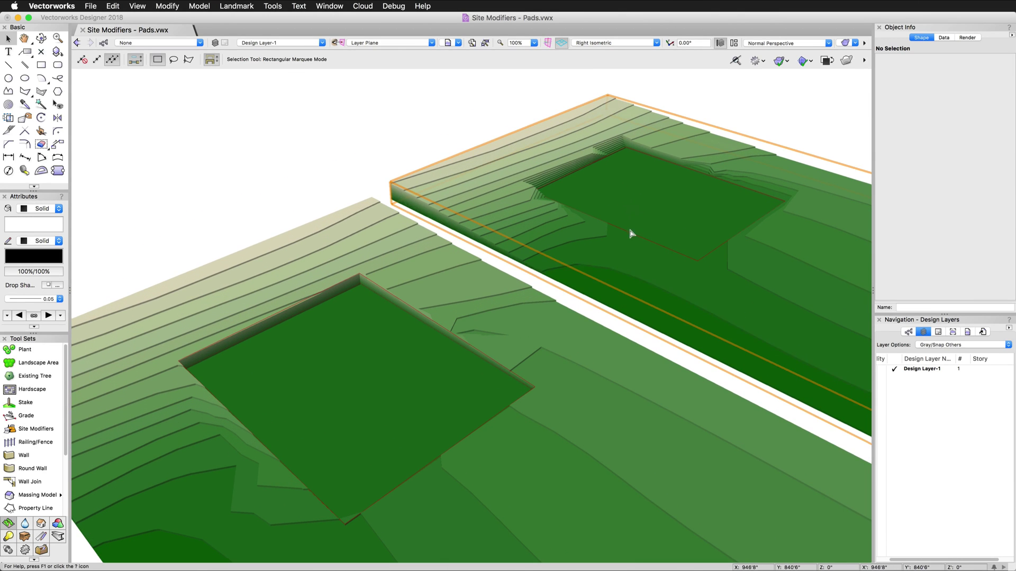
left_click(643, 222)
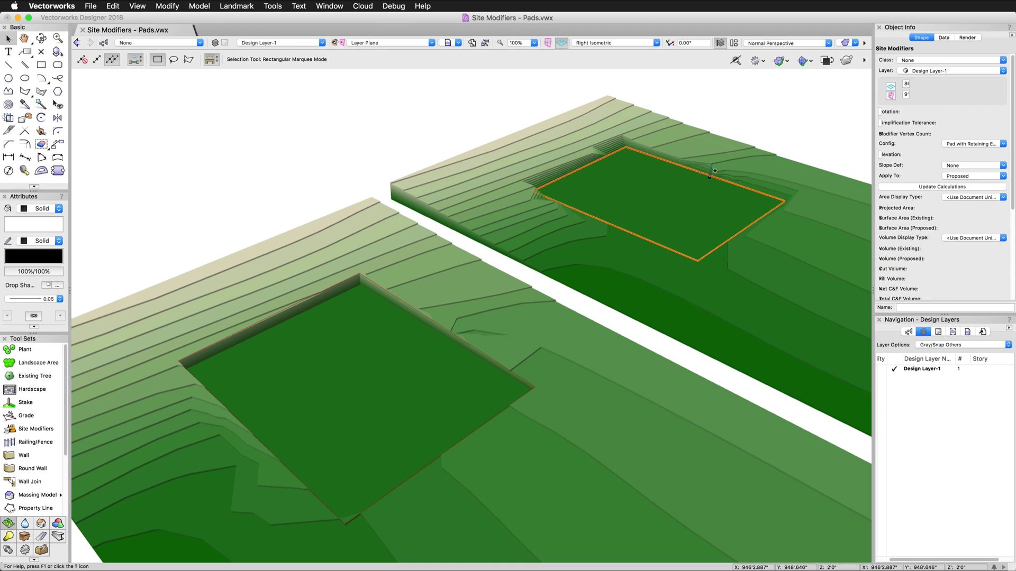
left_click_drag(759, 215, 743, 230)
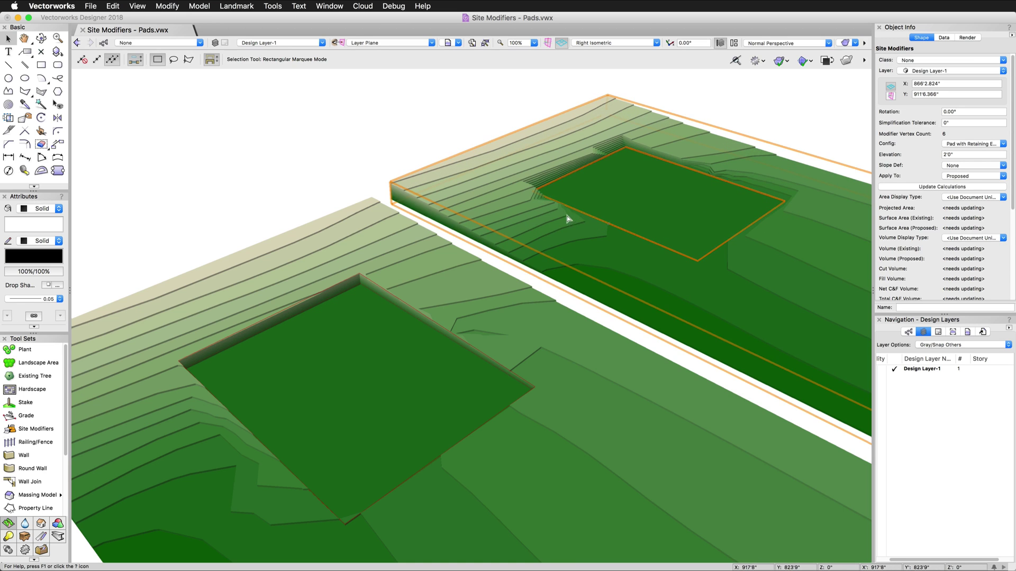
left_click(386, 296)
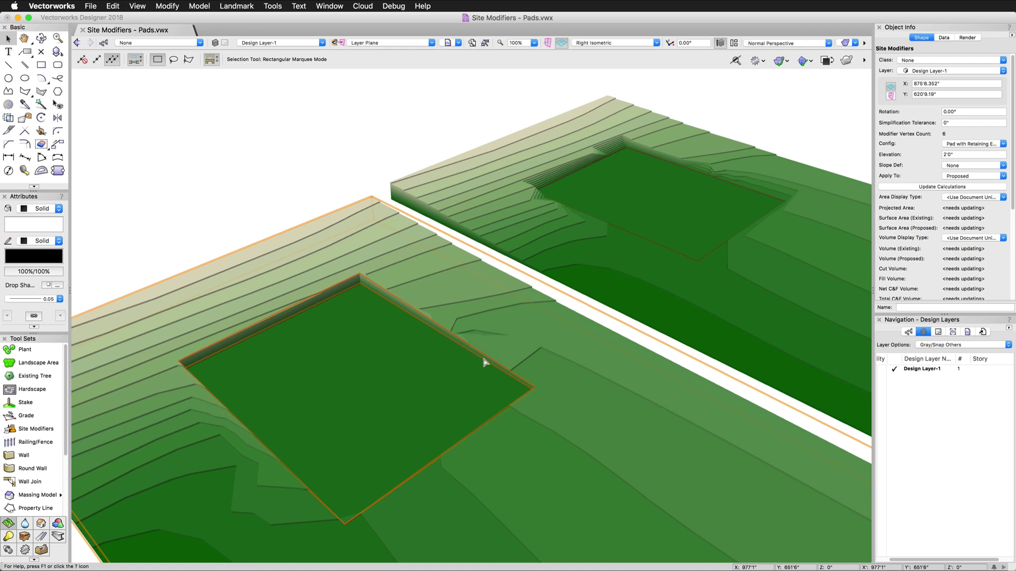
left_click(625, 225)
left_click(614, 222)
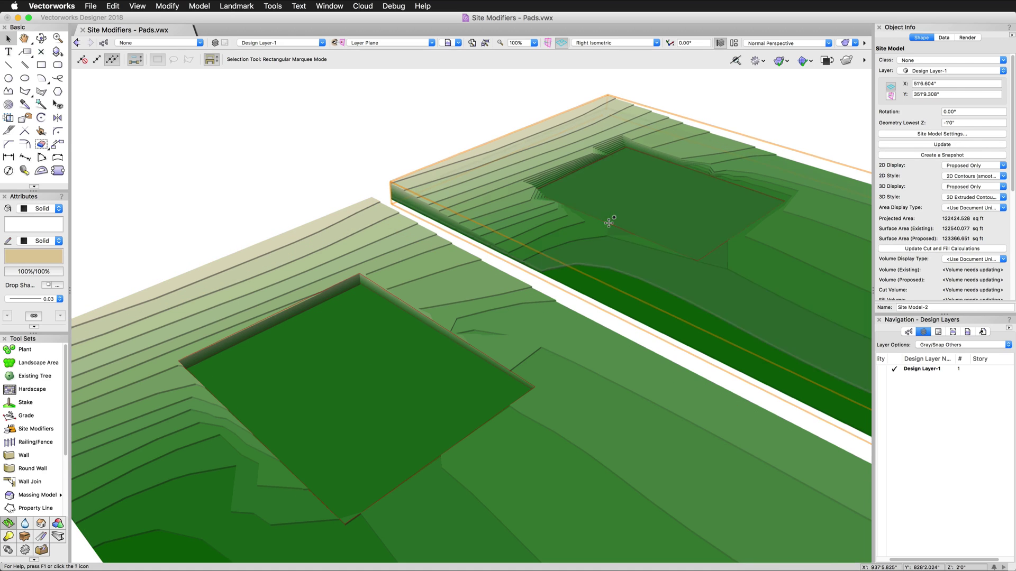
left_click(485, 129)
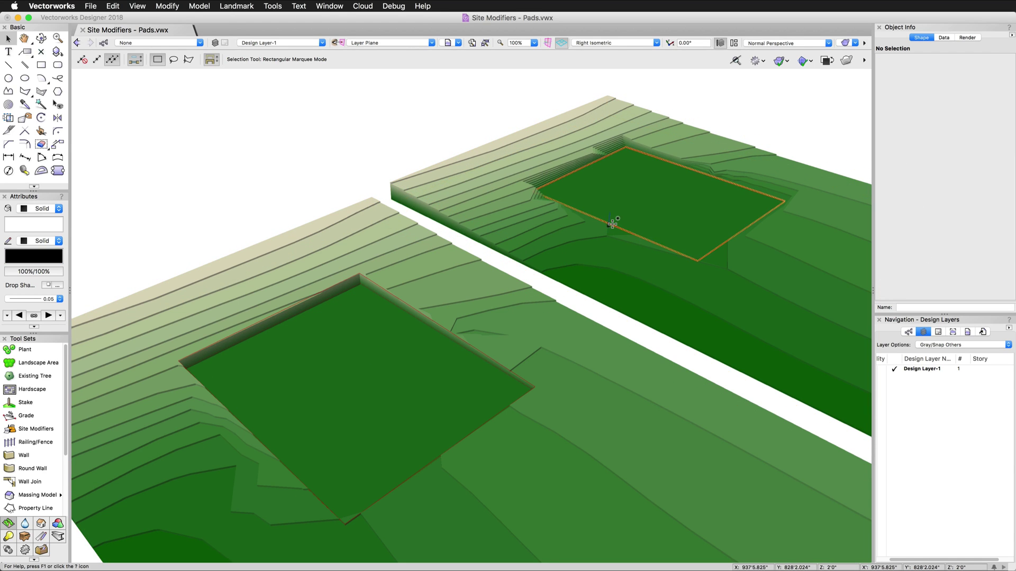
left_click(612, 224)
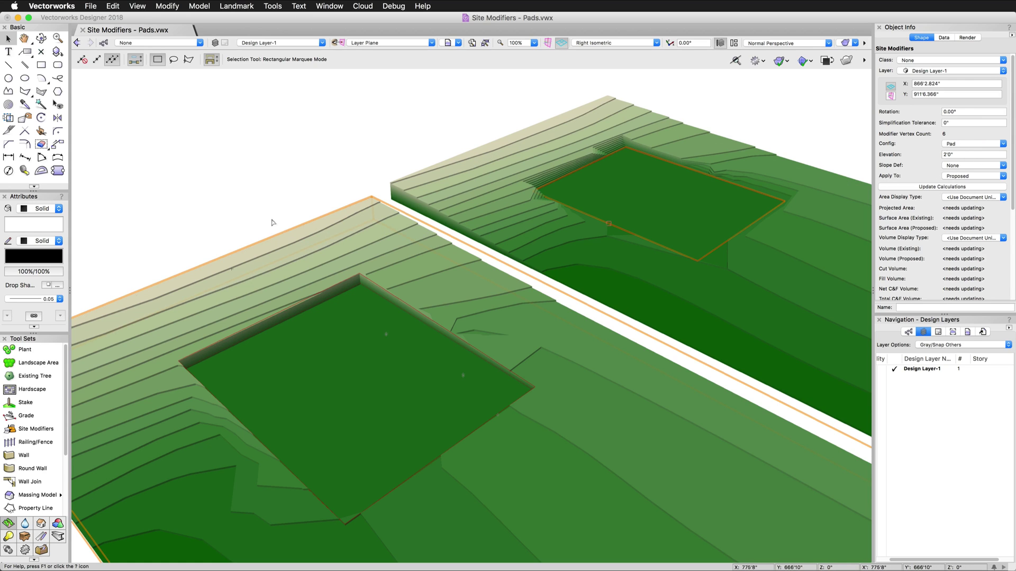
left_click(269, 445)
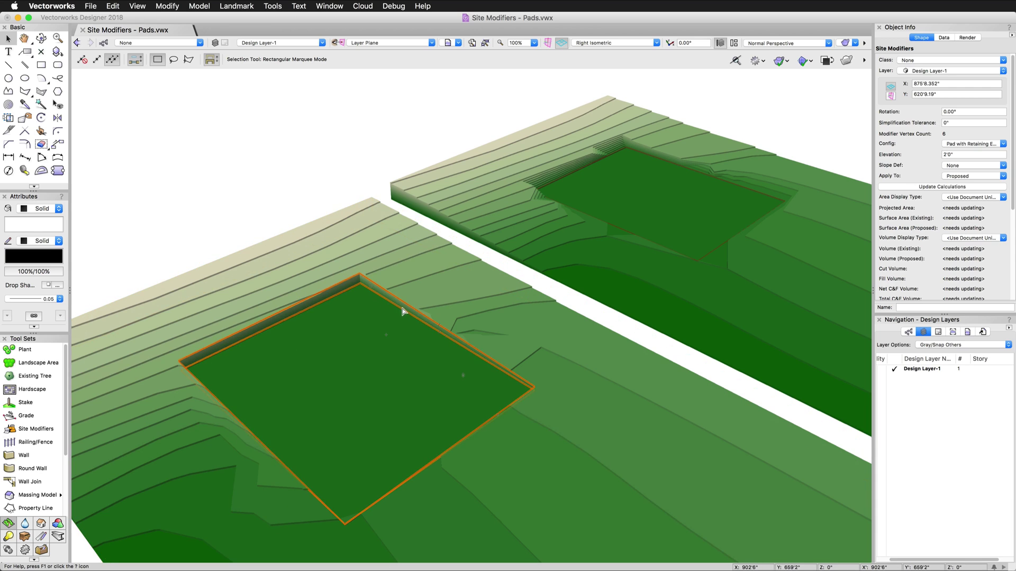
Delete the second site model and the leftover pad outline, then fit the view
left_click(535, 136)
key("Delete")
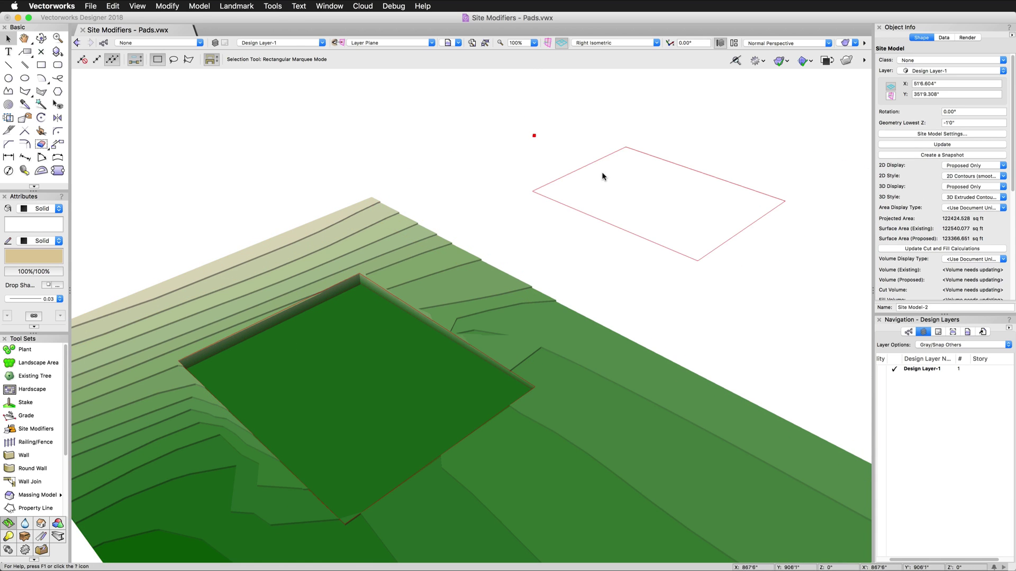
left_click(645, 153)
key("Delete")
key("super+a")
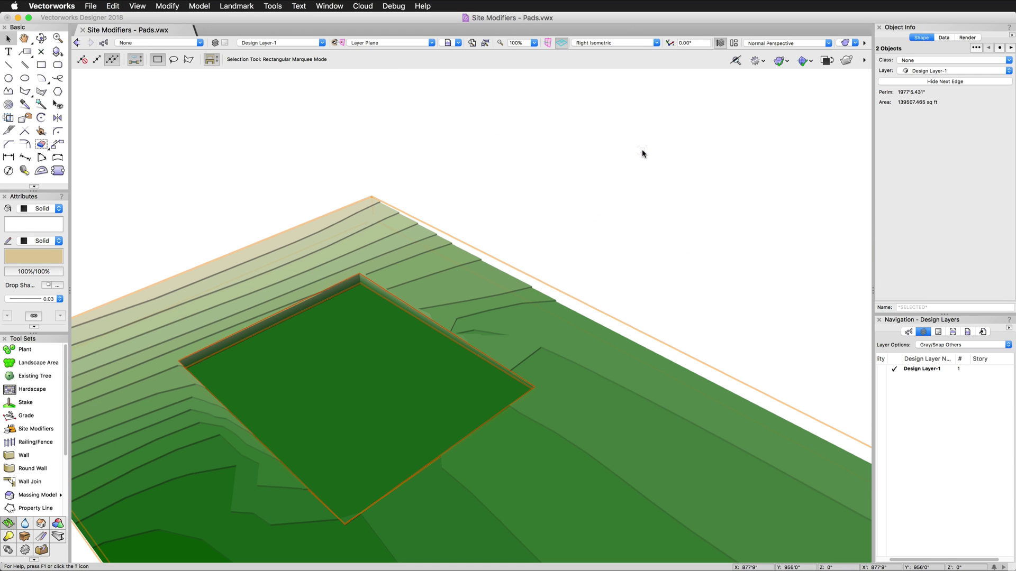
key("super+6")
left_click(564, 112)
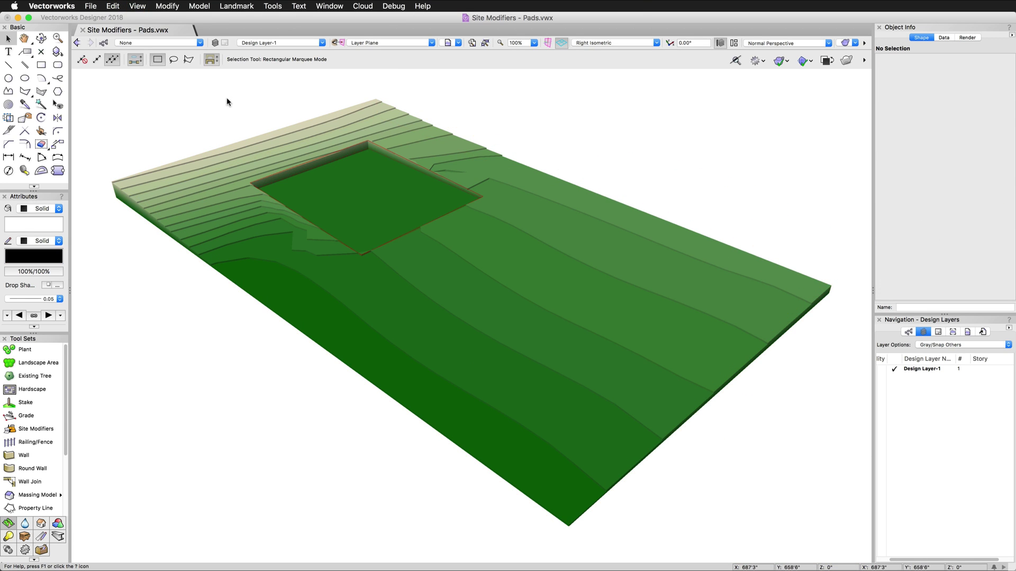
Select the remaining pad and site model, then update the terrain without the pad
scroll(227, 102, "up", 3)
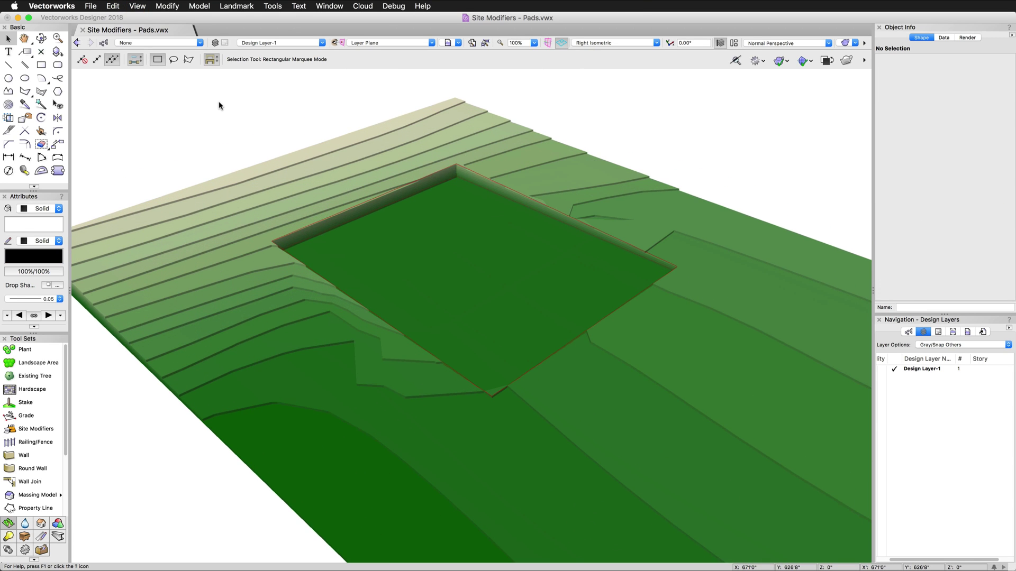
left_click(484, 187)
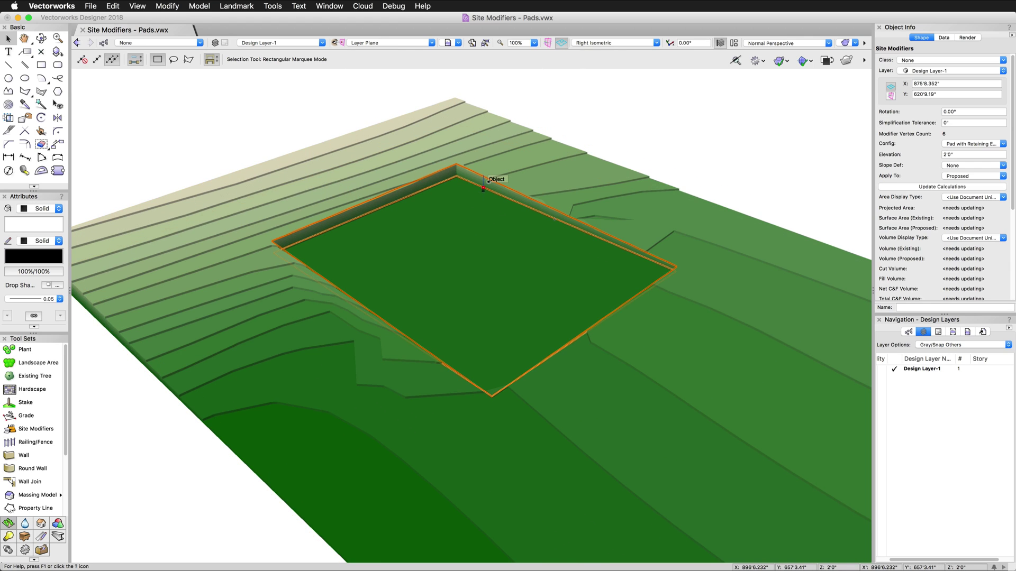
left_click(528, 178)
left_click(949, 147)
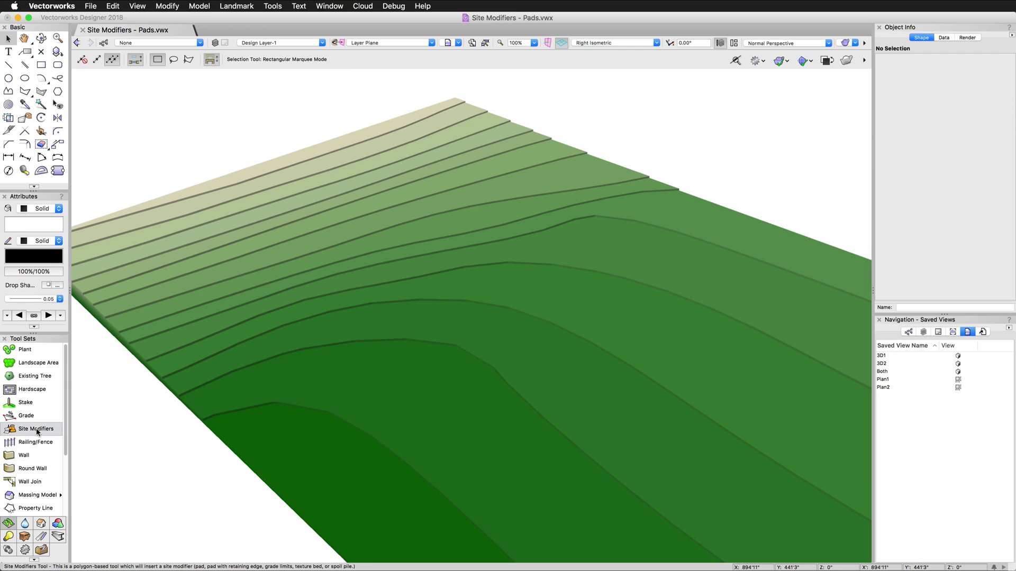
Draw a rectangle across the slope on the terrain
left_click(42, 65)
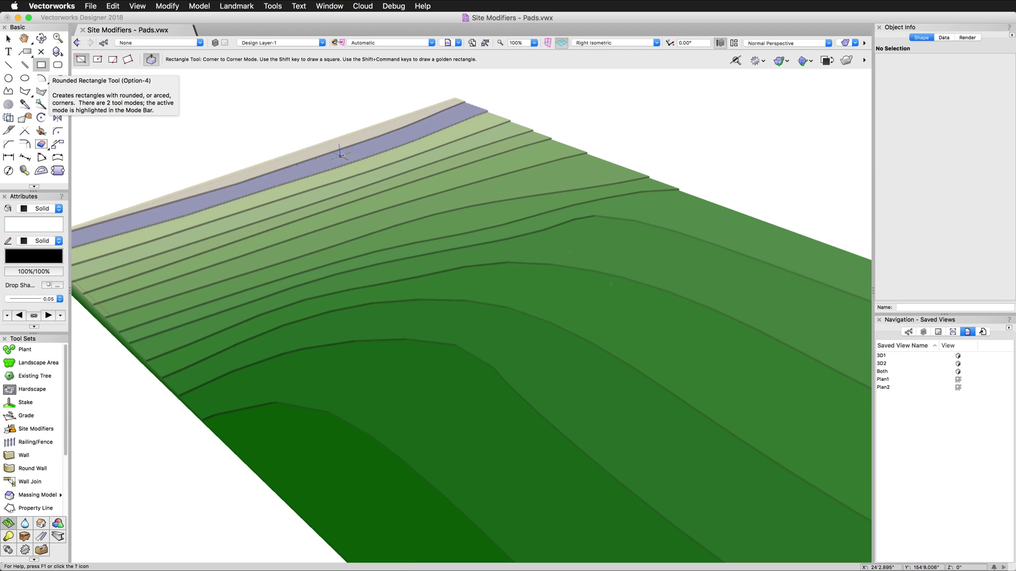
left_click(410, 170)
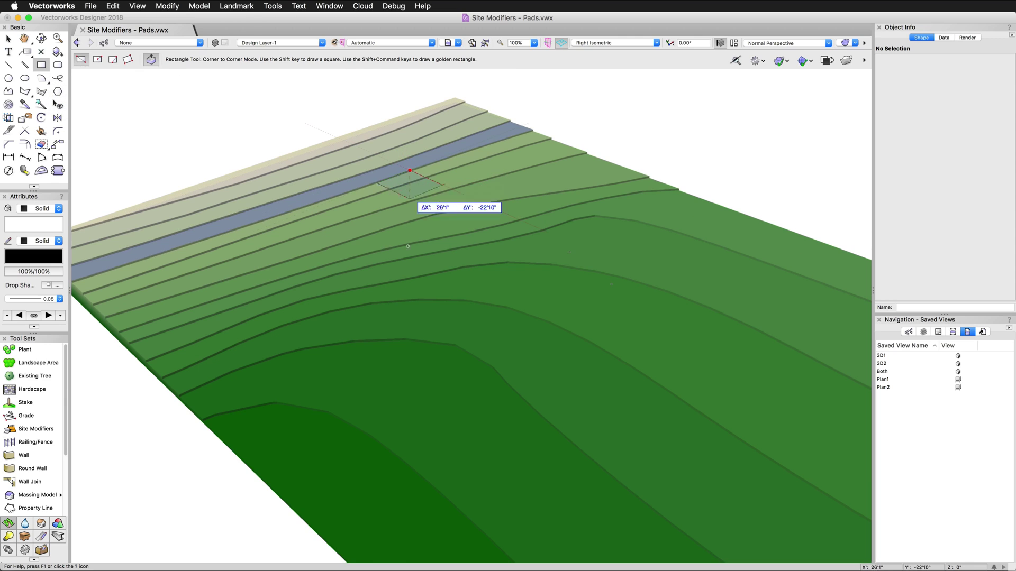
left_click(442, 389)
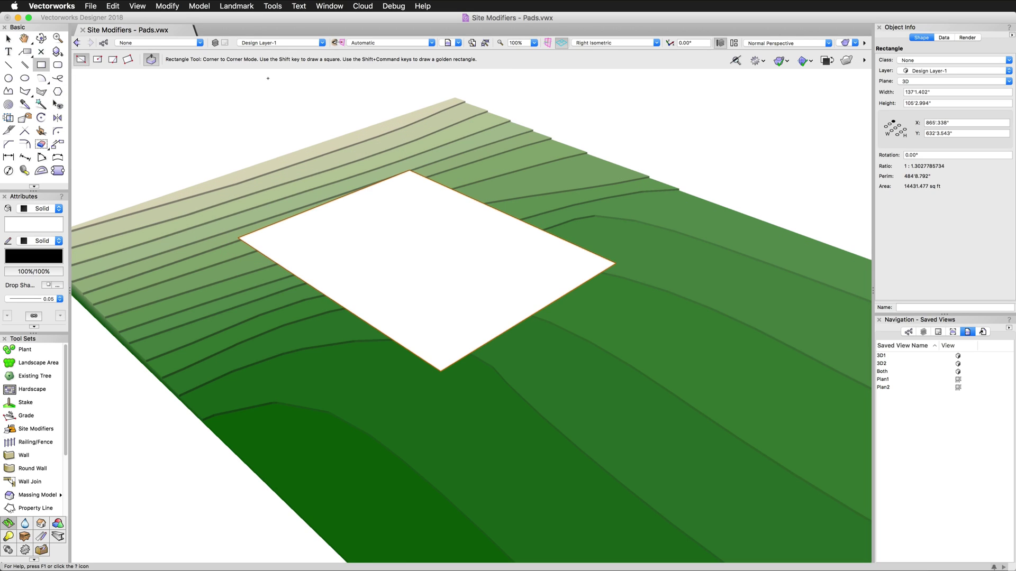
Convert the rectangle via Create Objects from Shapes into a Pad with Retaining Edge site modifier
left_click(240, 6)
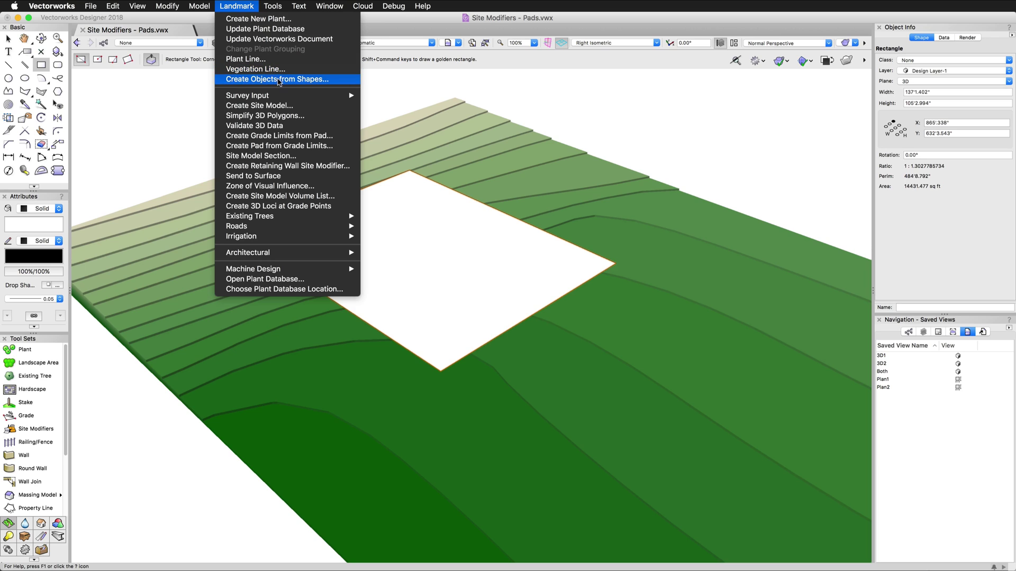
left_click(282, 79)
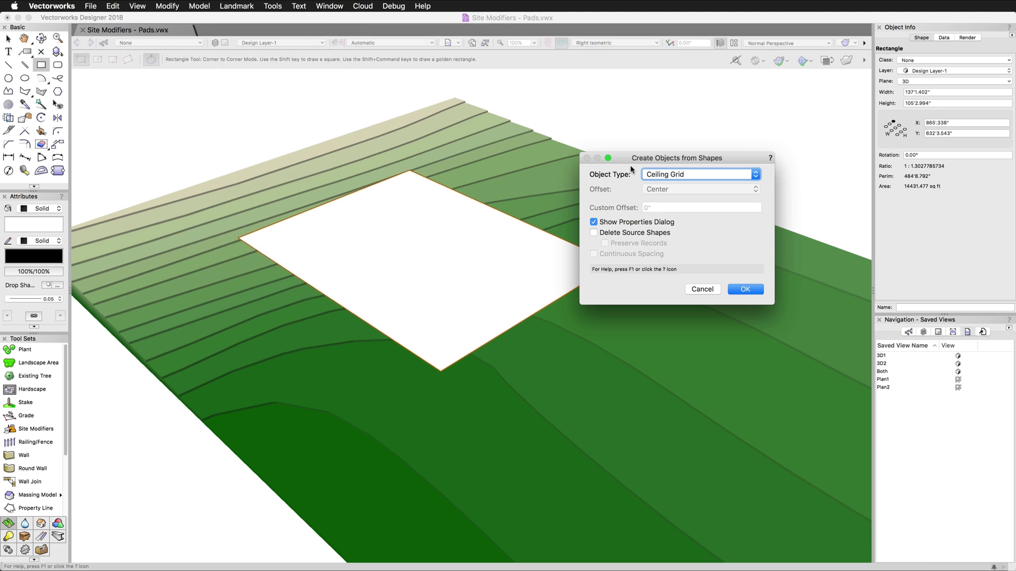
left_click(653, 177)
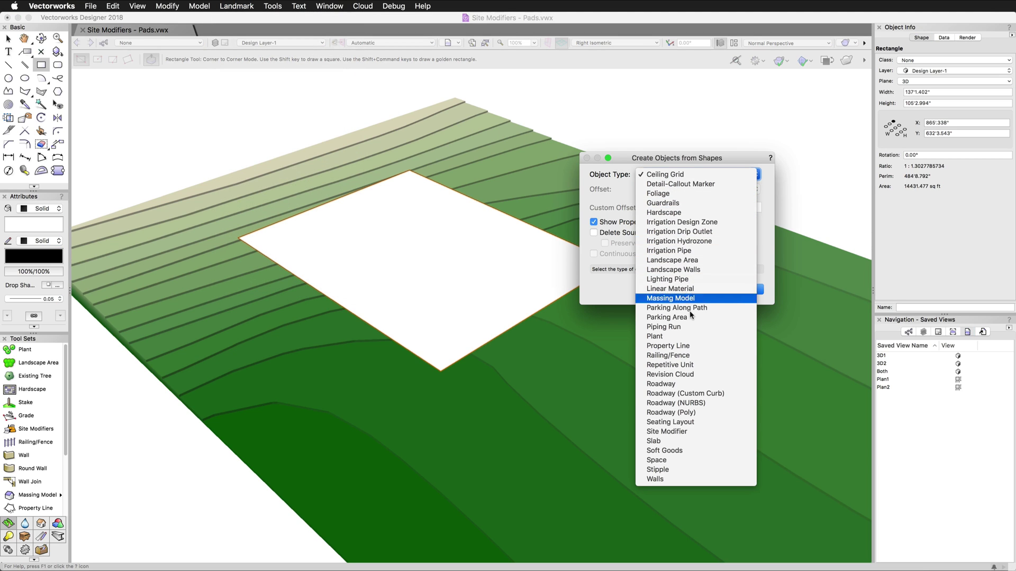
left_click(696, 431)
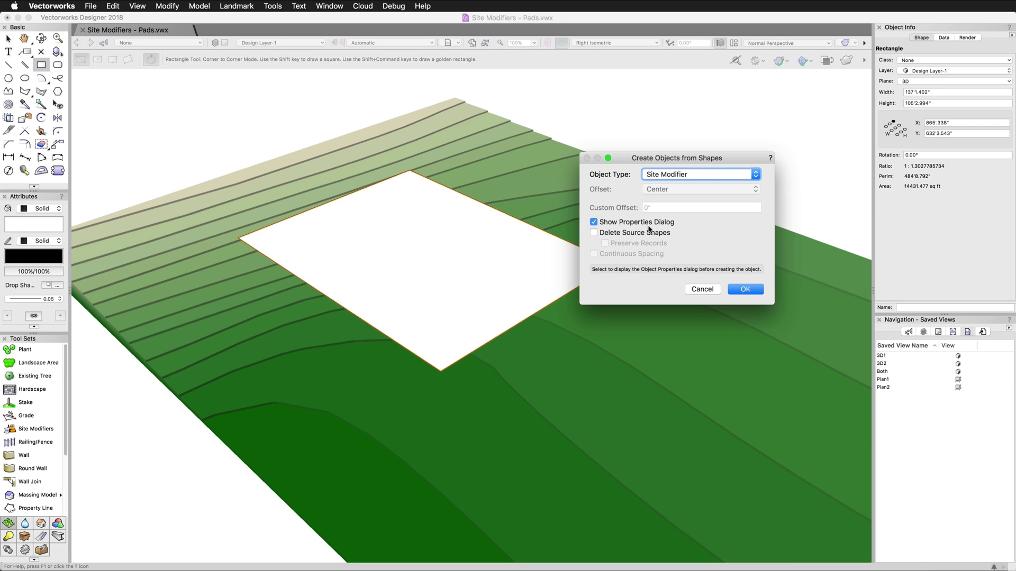
left_click(735, 288)
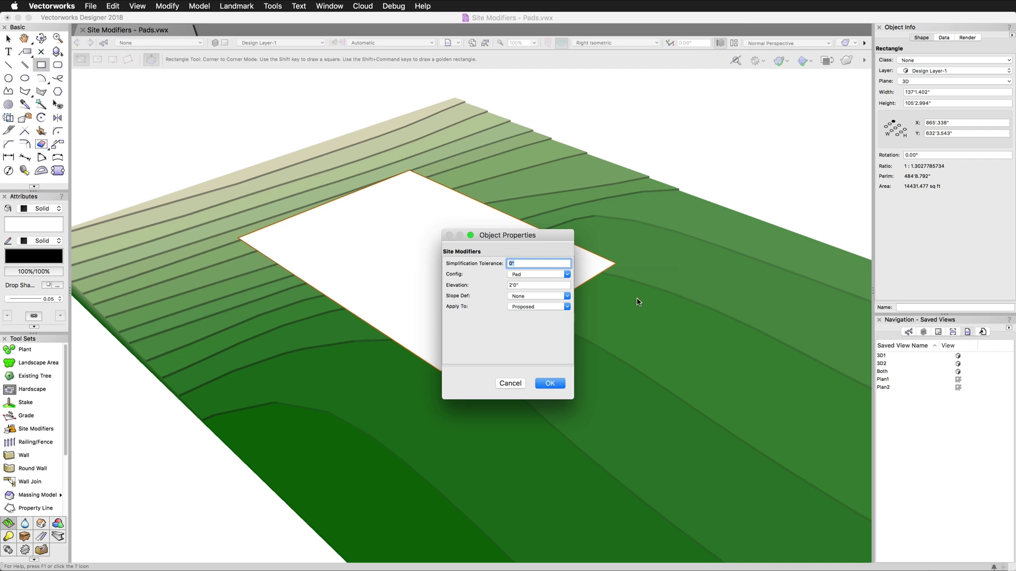
left_click(533, 275)
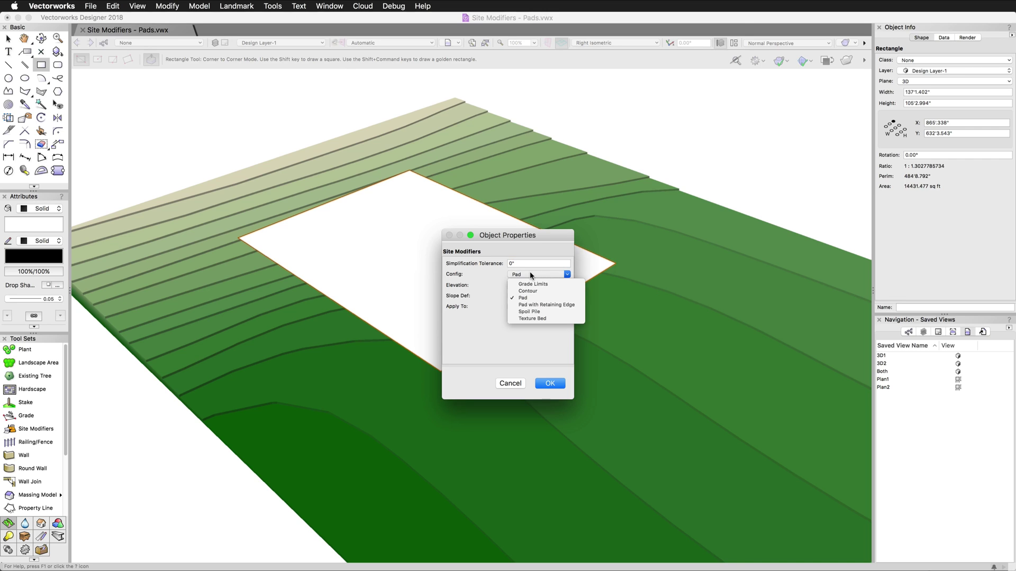
left_click(543, 303)
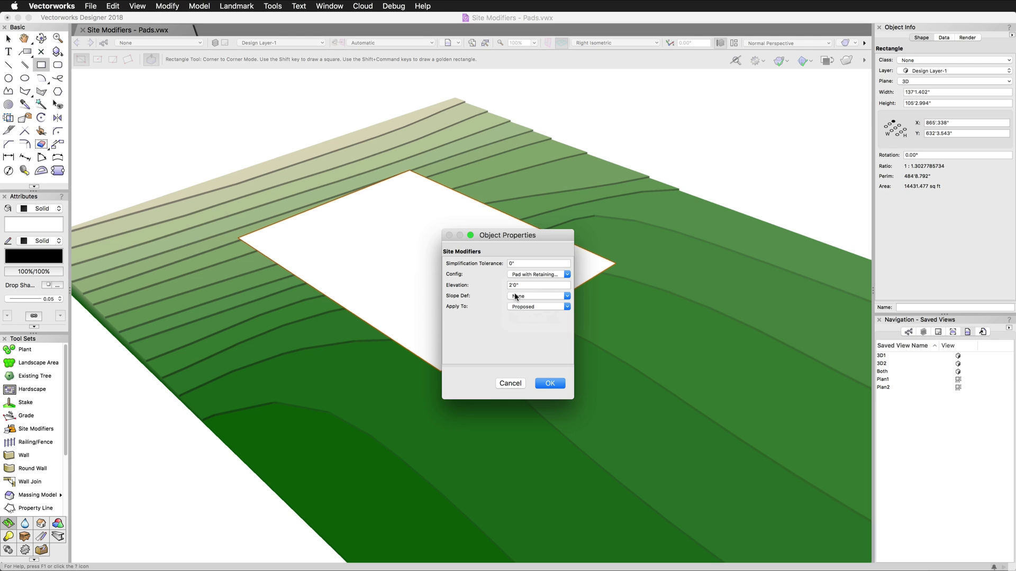
left_click(550, 384)
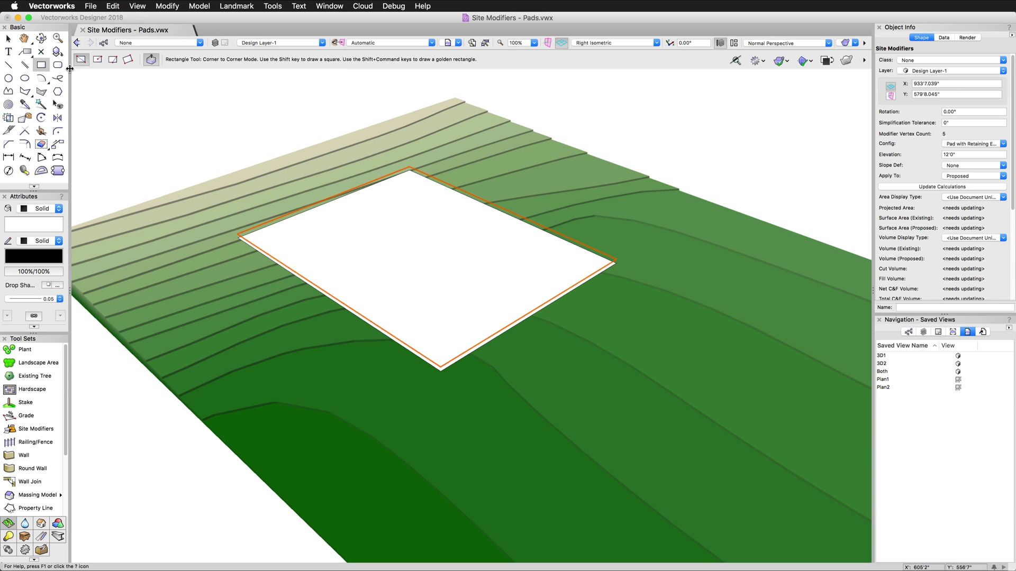
left_click(8, 38)
left_click(240, 242)
left_click(240, 242)
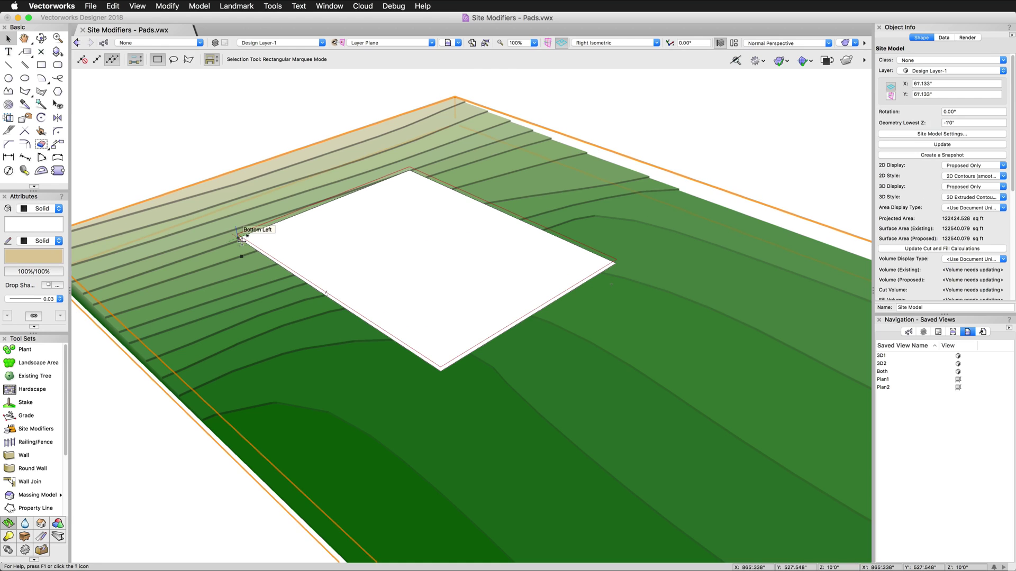
left_click(442, 370)
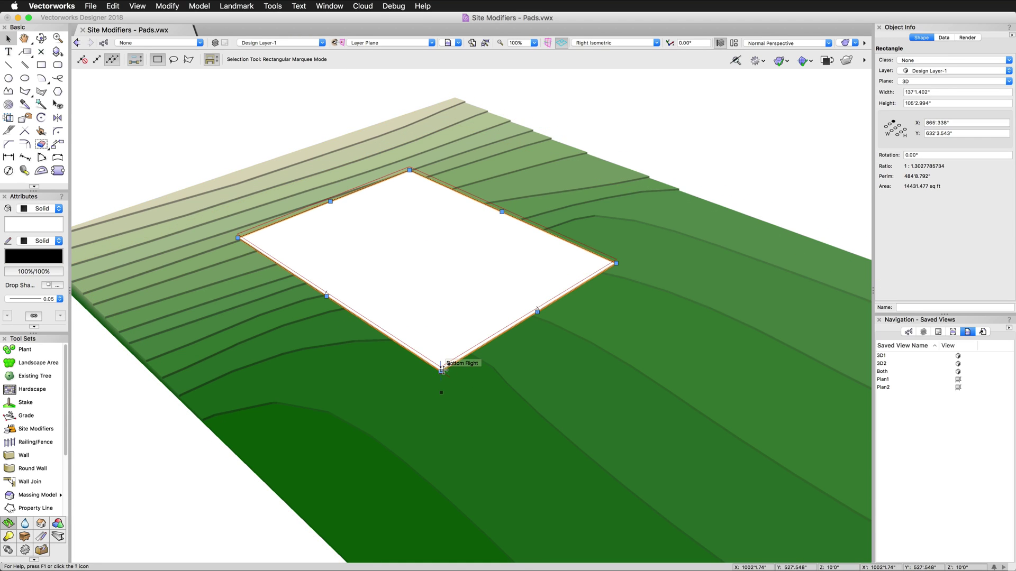
Clear the selection, select the 12'0" Pad with Retaining Edge modifier, and bring up the Landmark menu
key("Escape")
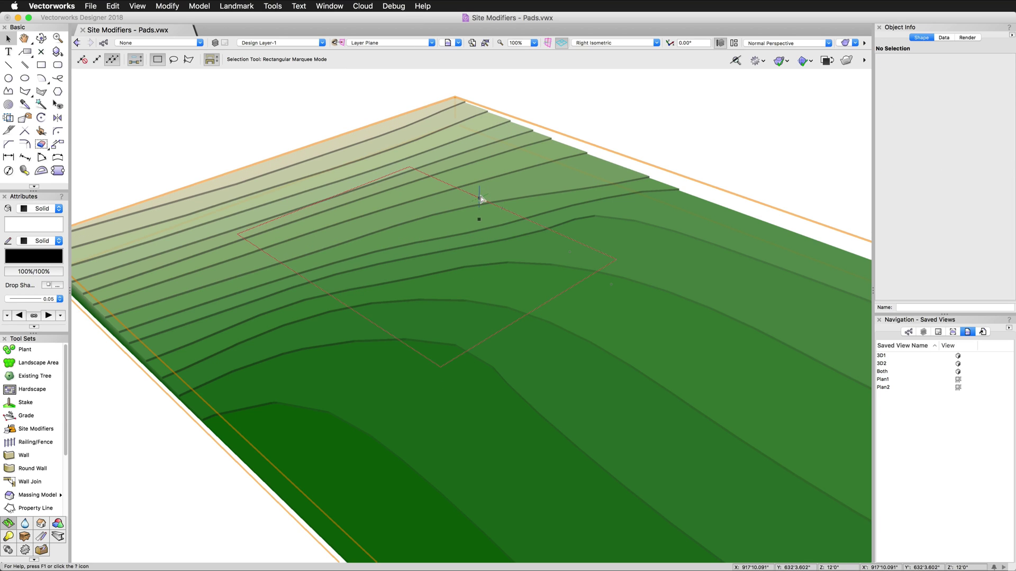
left_click(480, 195)
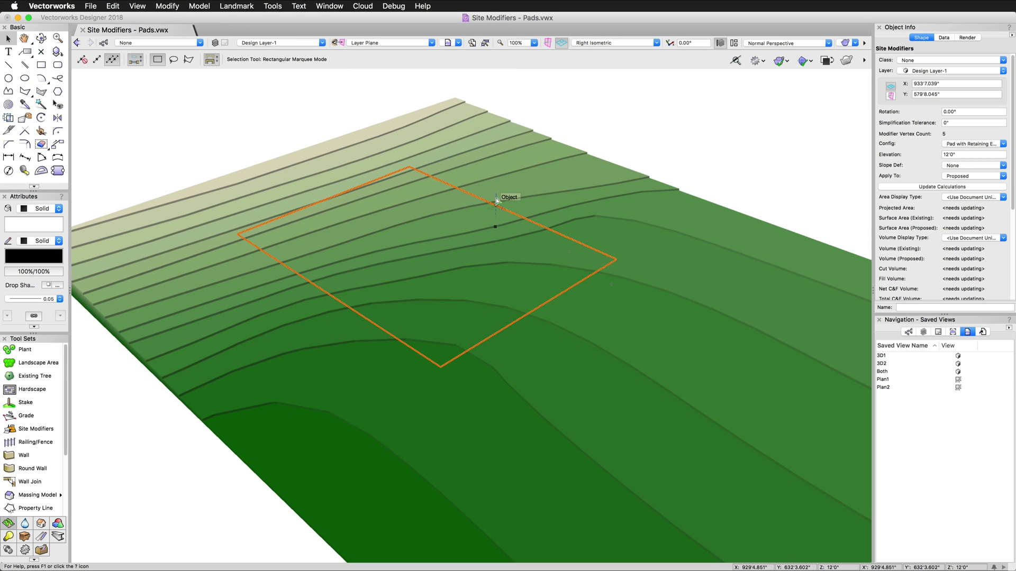
left_click(237, 7)
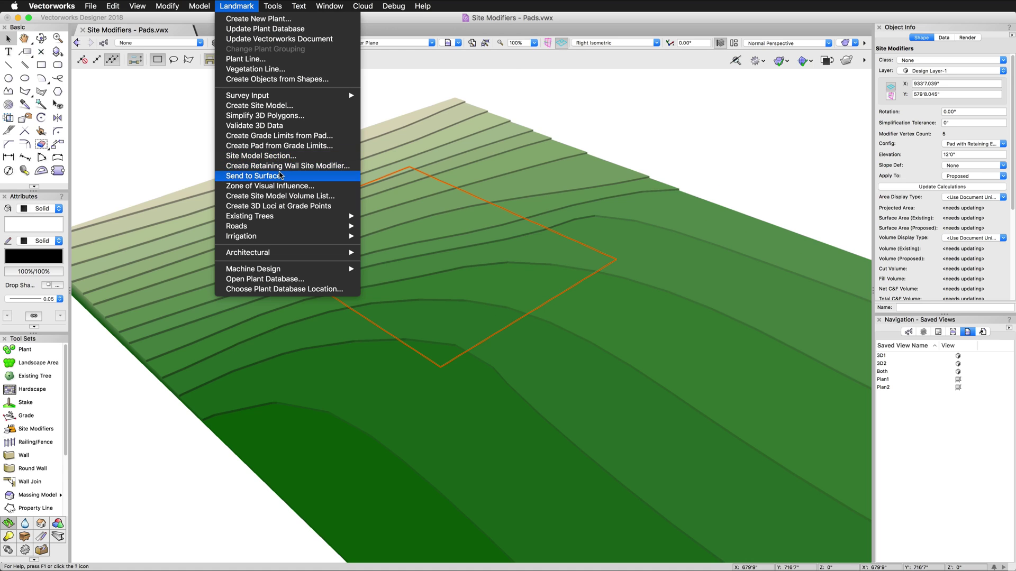
Send the pad to the surface with the Elevate the pad option, after comparing the retaining-edge option
left_click(280, 175)
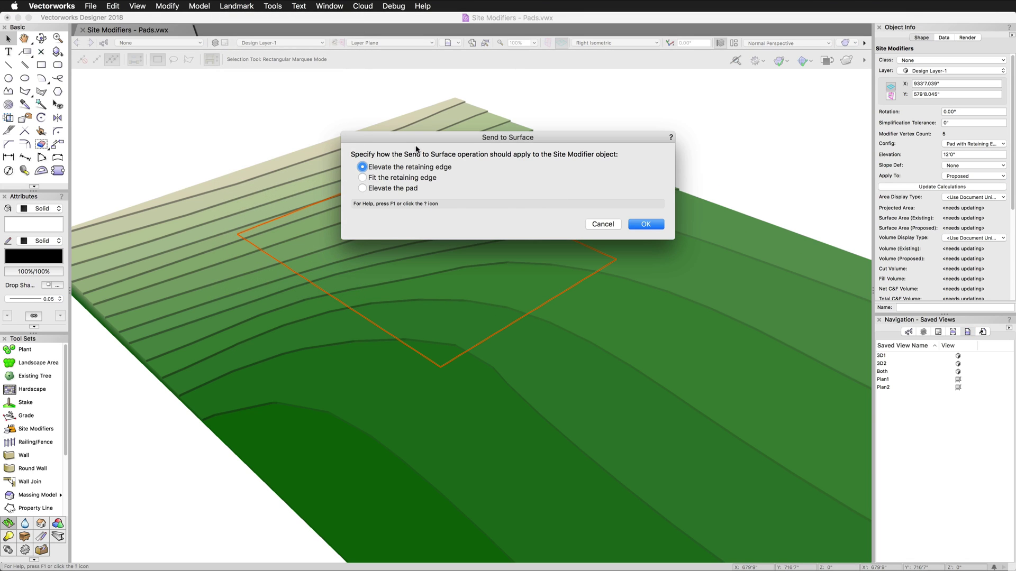
left_click_drag(418, 128, 419, 53)
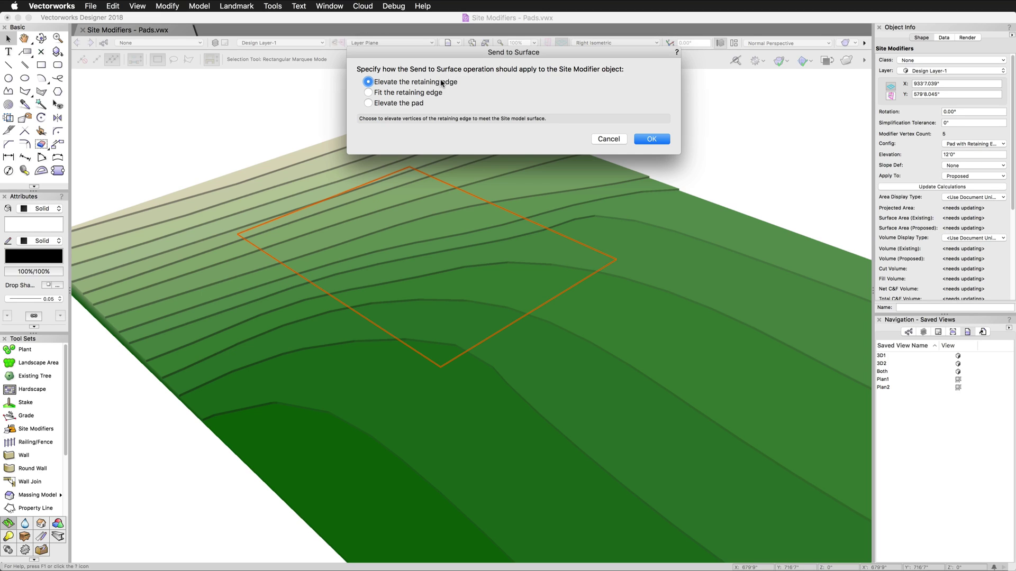
left_click(421, 93)
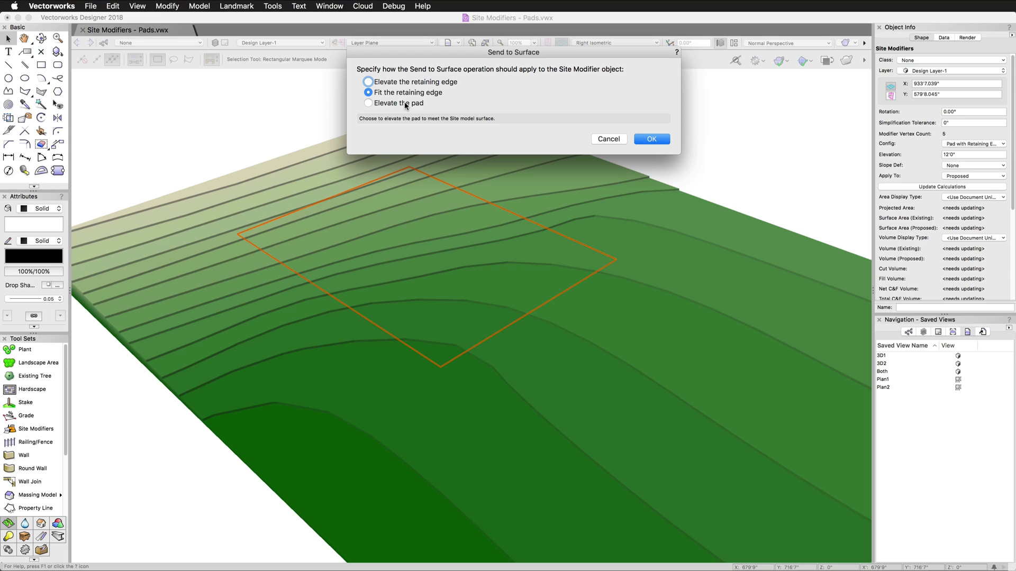
left_click(406, 105)
left_click(645, 139)
Update the site model, then select the 12'0" retaining-edge pad modifier to inspect it
left_click(650, 226)
left_click(921, 145)
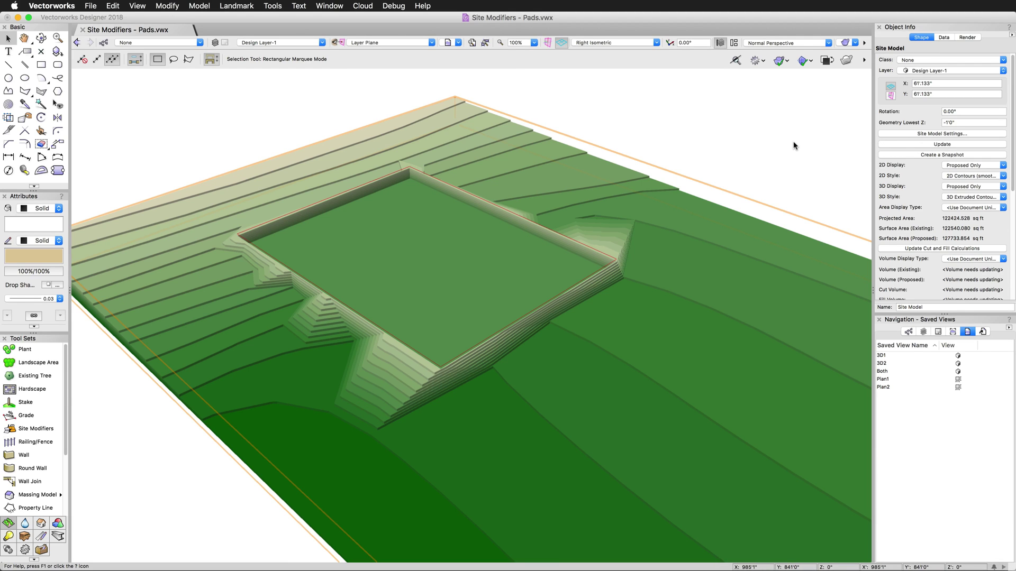
left_click(793, 143)
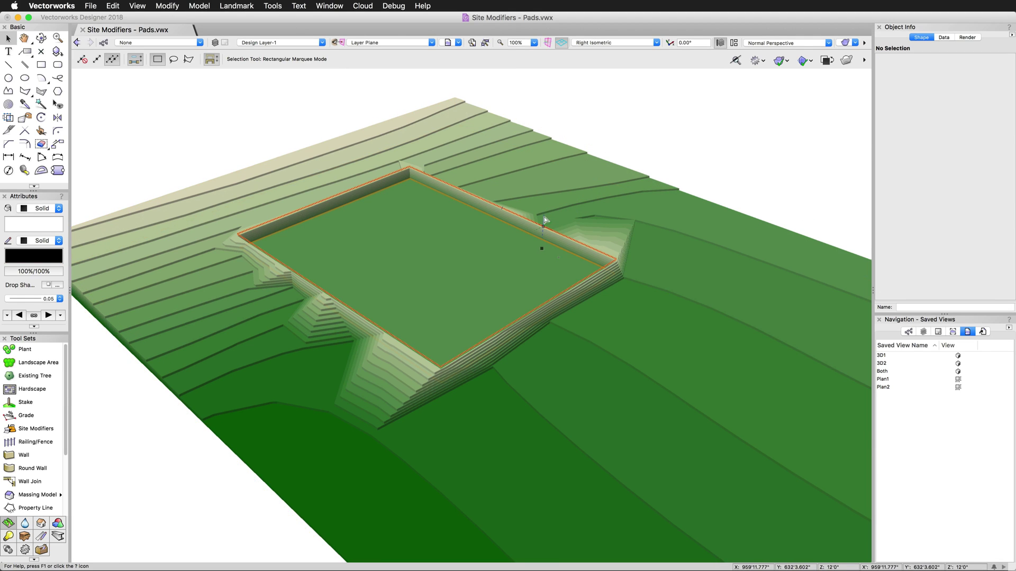
left_click(508, 212)
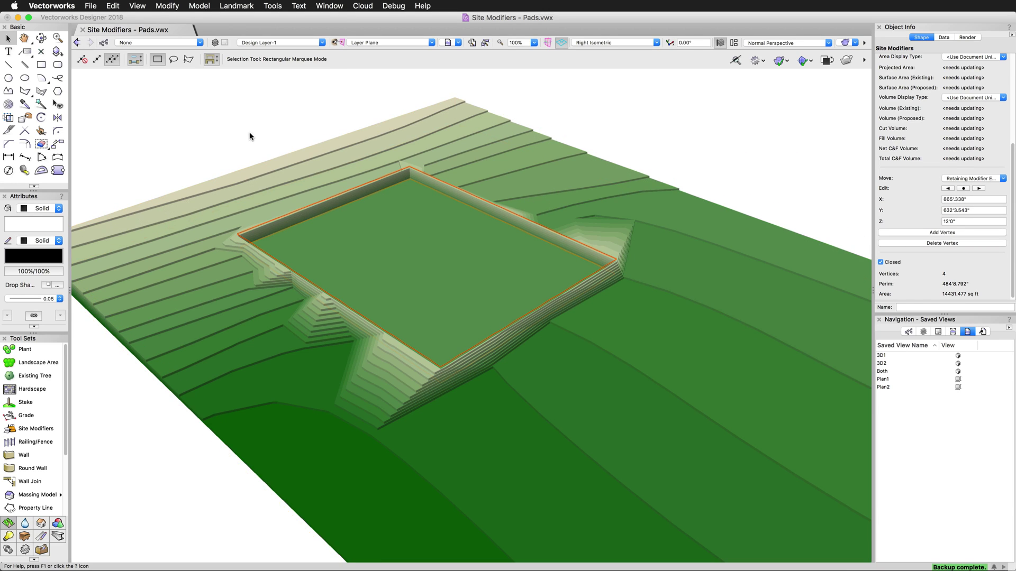
Raise the pad's back retaining vertex with the Reshape tool and update the site model
left_click(25, 120)
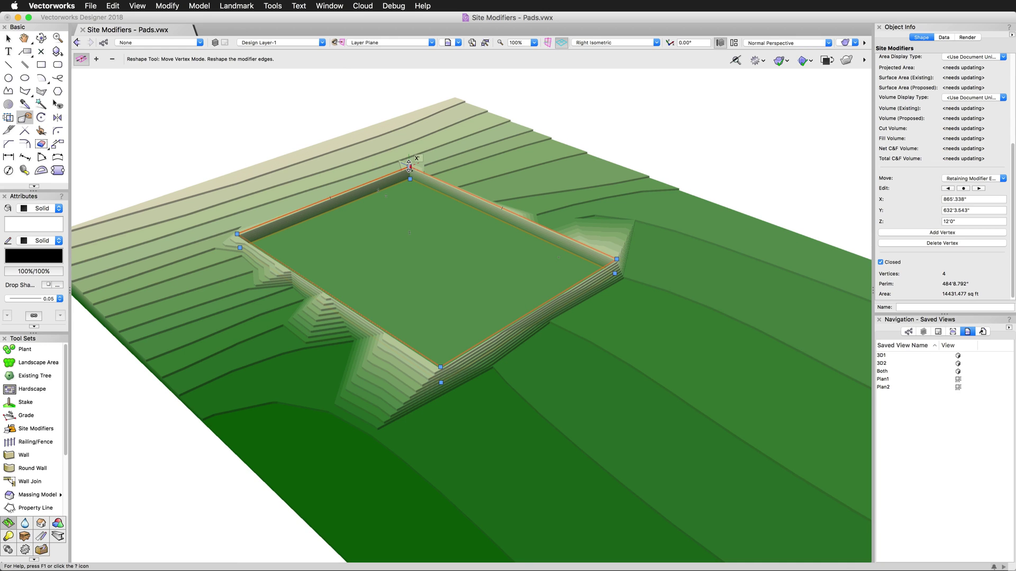
mouse_move(409, 161)
left_mouse_down()
mouse_move(403, 113)
mouse_move(387, 109)
mouse_move(455, 99)
left_mouse_up()
key("x")
left_click(521, 125)
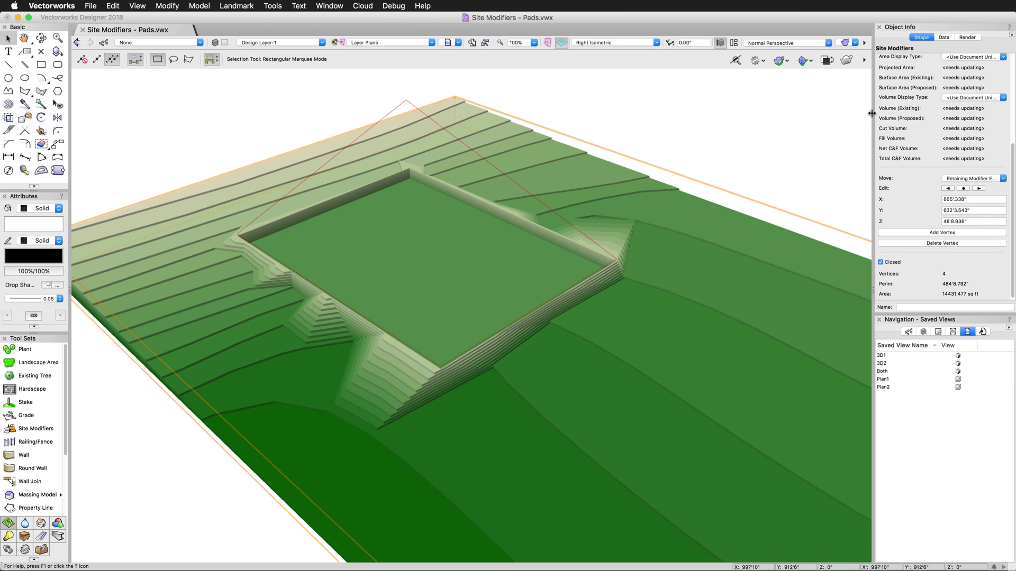
left_click(927, 144)
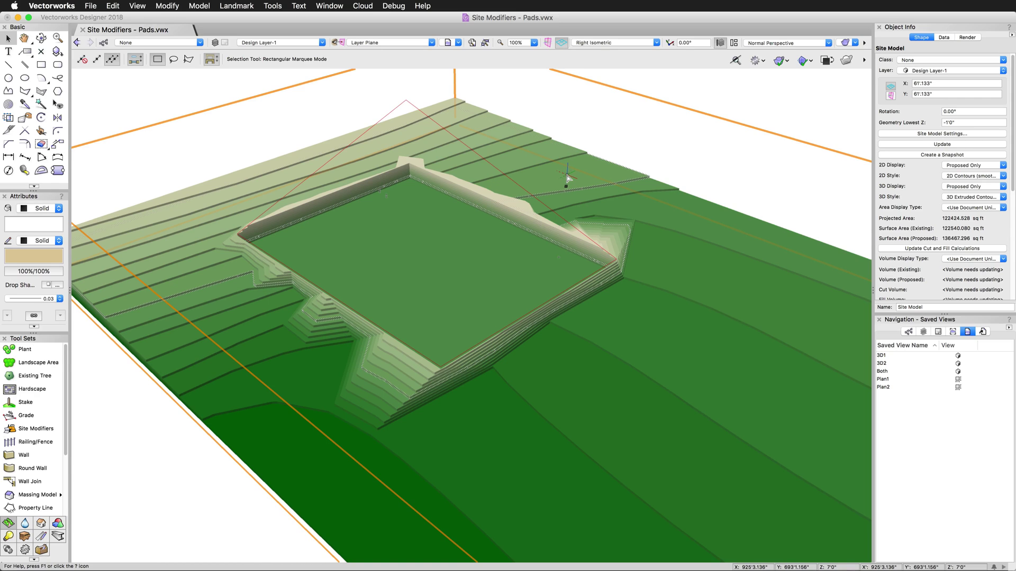
Check Maximum Elevation in Site Model Settings, then undo twice to remove the raised corner
left_click(926, 135)
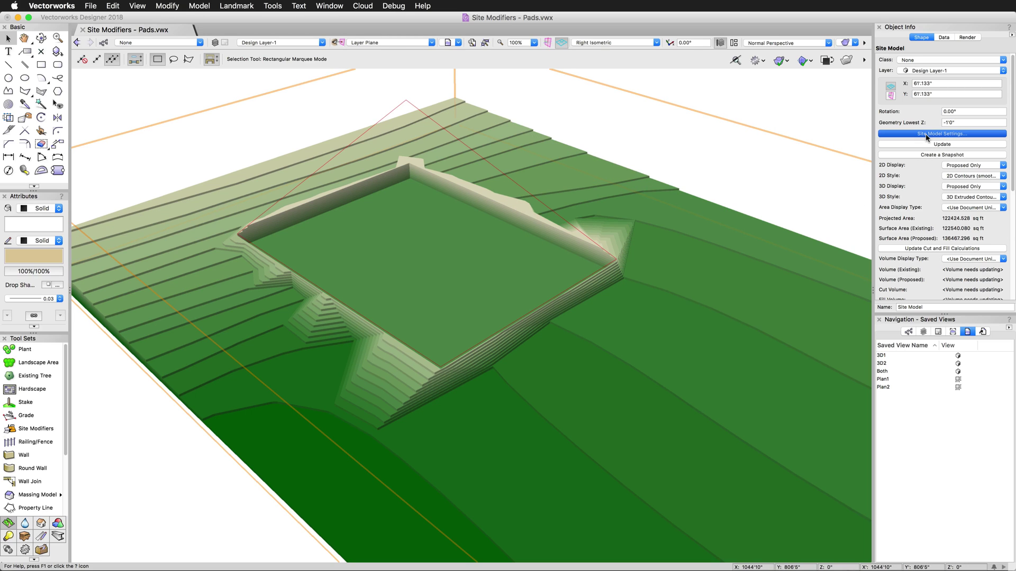
left_click(305, 120)
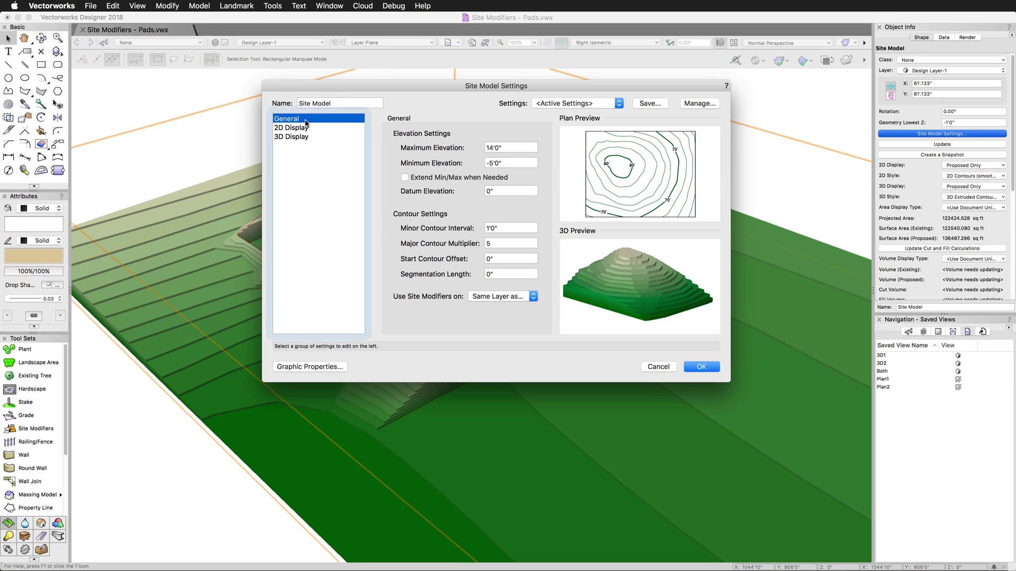
left_click(486, 148)
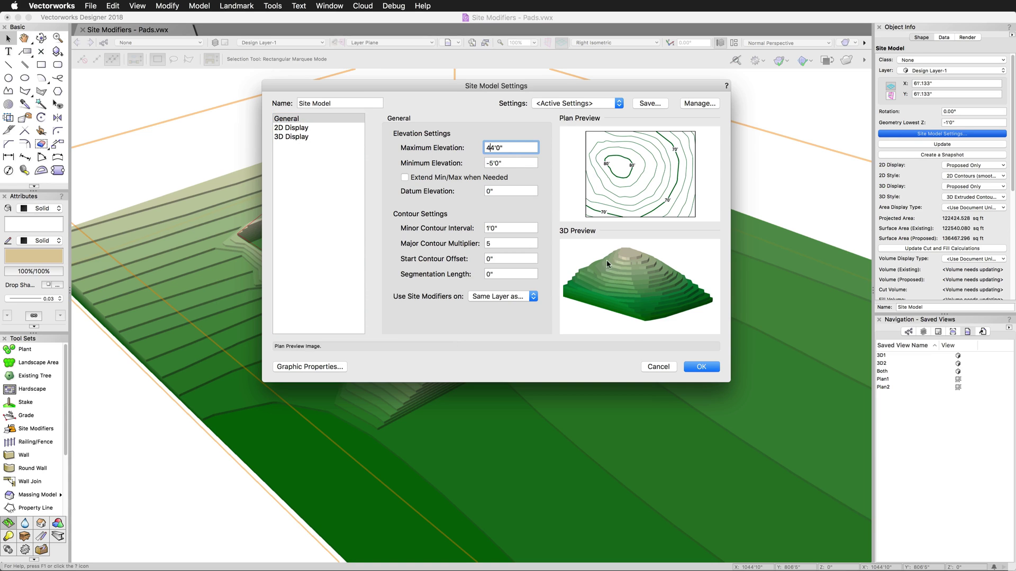
left_click(701, 367)
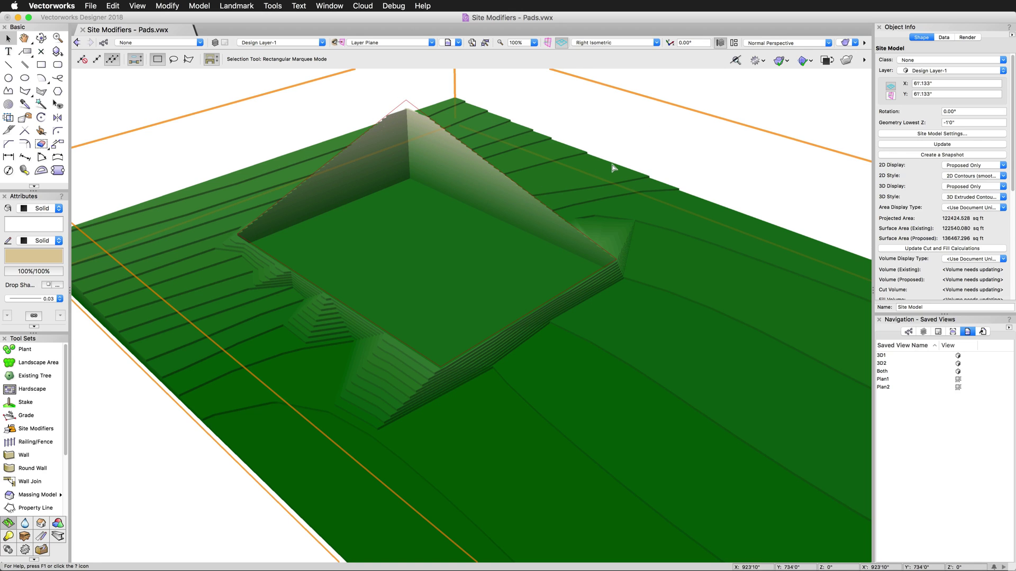
key("super+z")
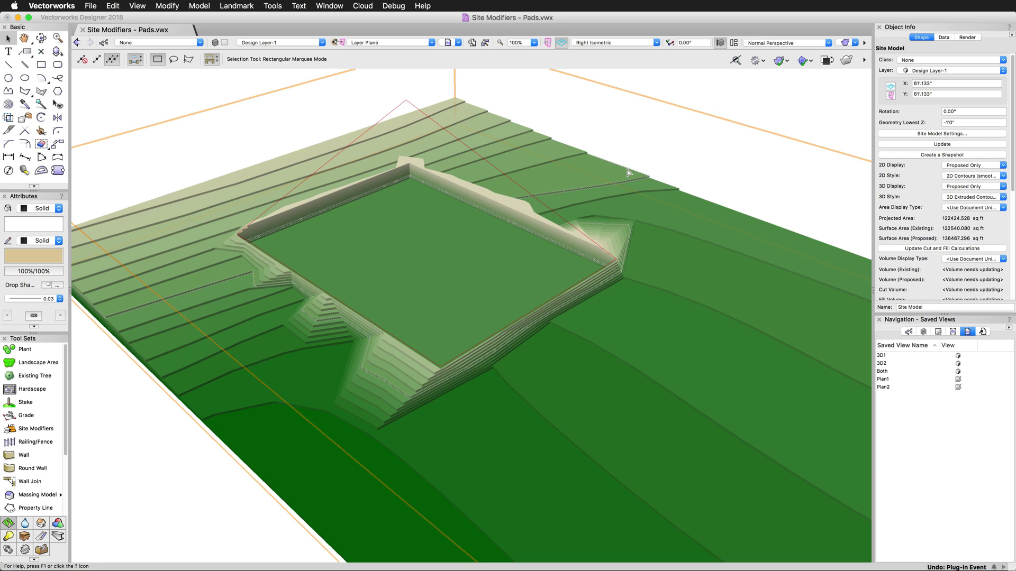
key("super+z")
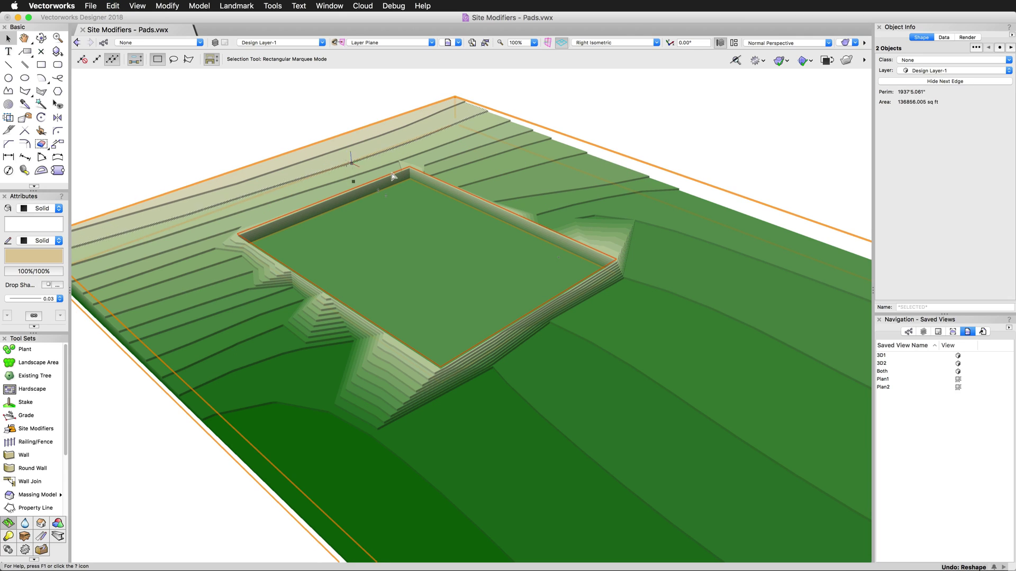
Select the pad modifier and set its Object Info Move option to Vertex Only
left_click(25, 121)
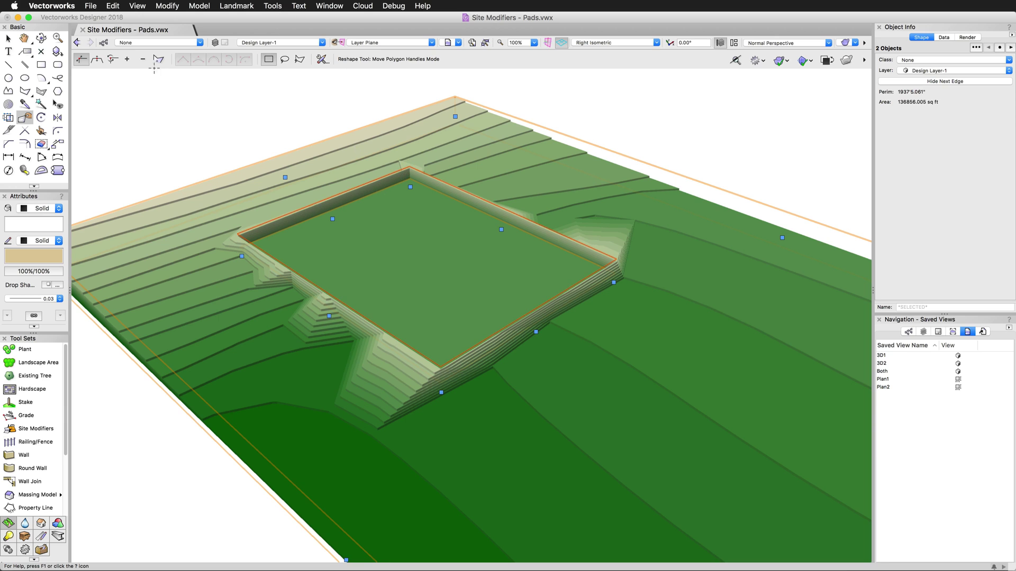
key("x")
key("x")
left_click(394, 165)
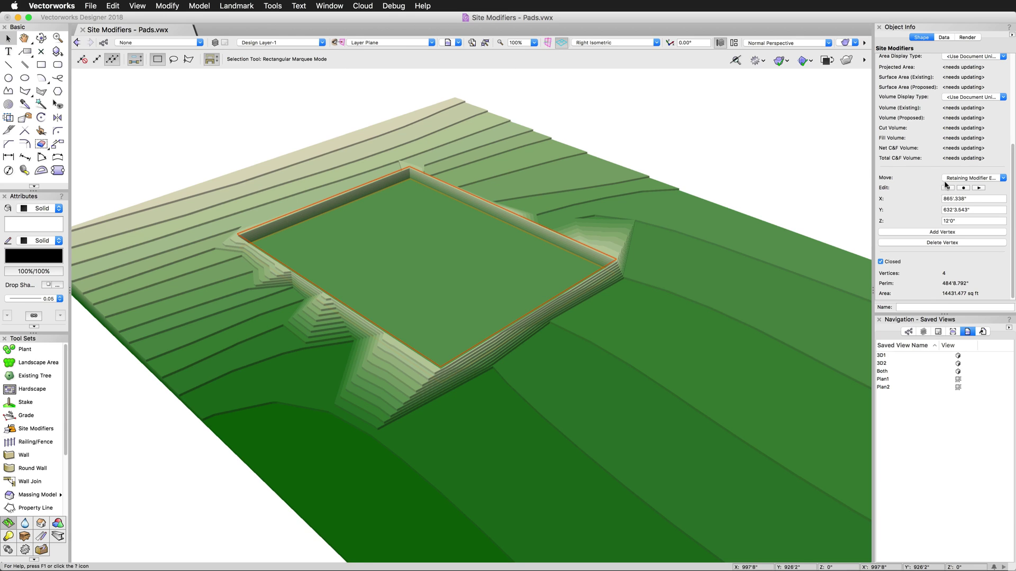
left_click(970, 180)
left_click(966, 188)
left_click(963, 207)
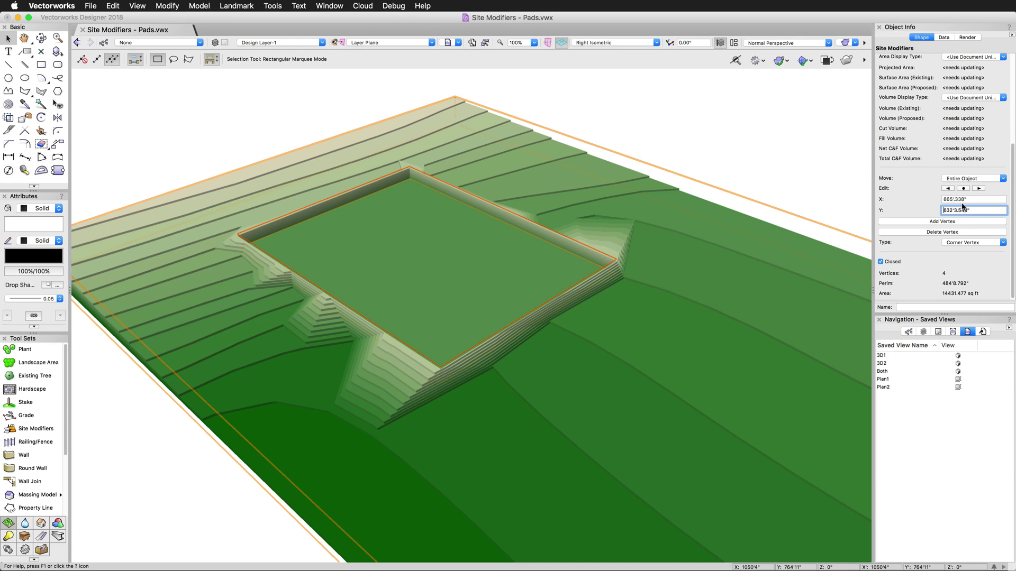
left_click(962, 179)
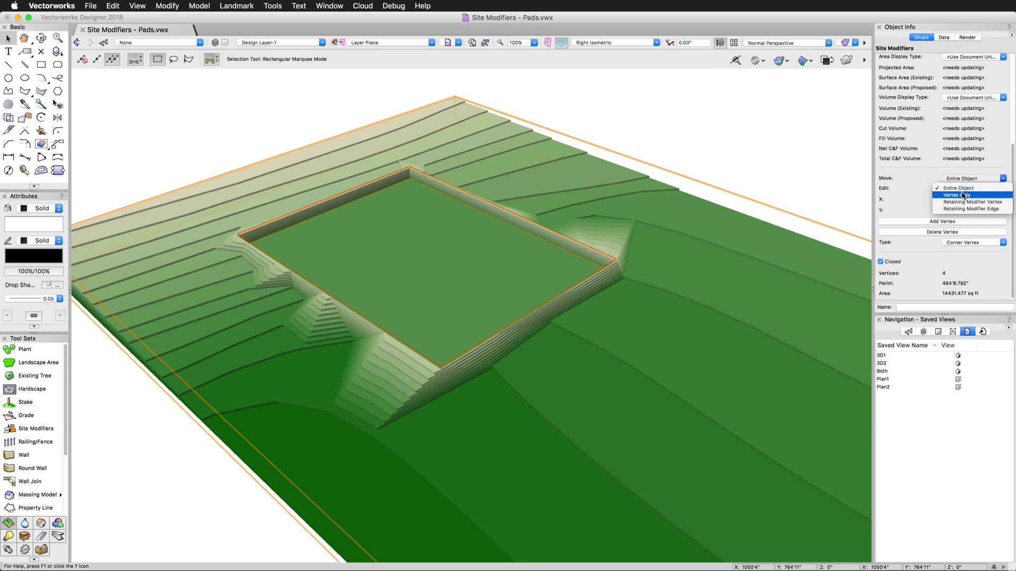
left_click(959, 196)
Step through the pad's vertices with the Edit arrows to check their coordinates
left_click(978, 188)
left_click(979, 189)
left_click(978, 188)
left_click(978, 189)
left_click(978, 188)
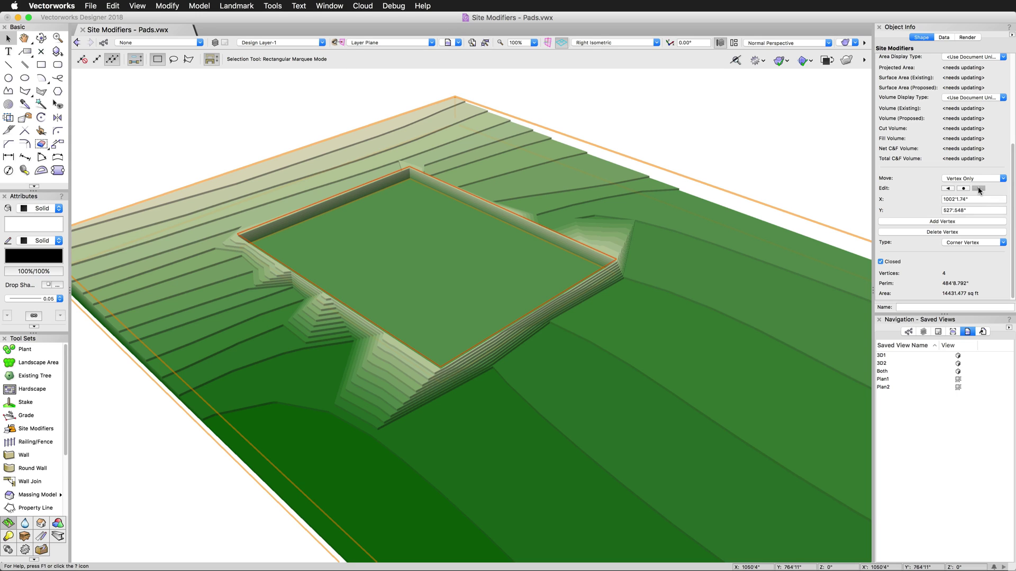
left_click(979, 188)
left_click(971, 179)
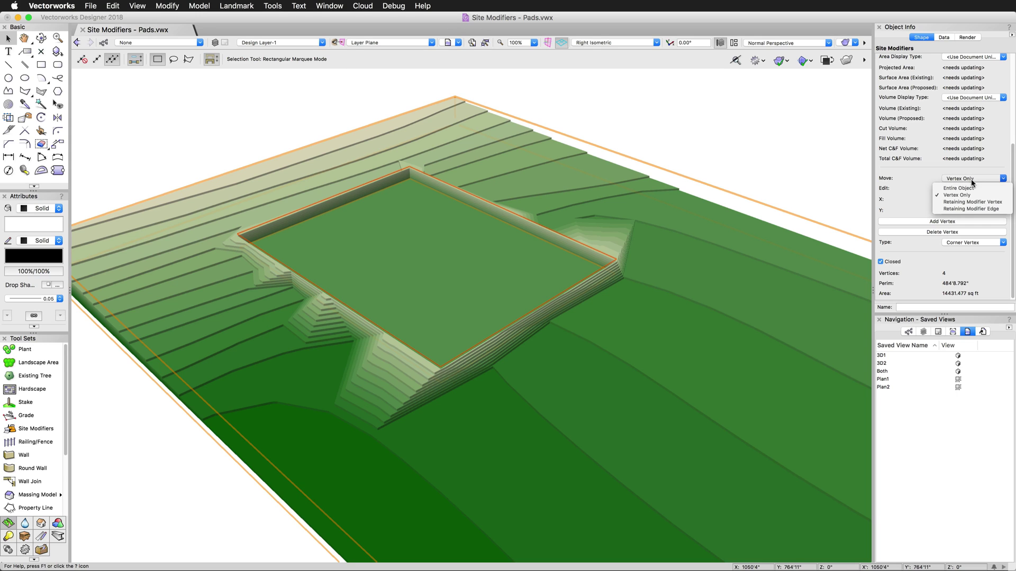
left_click(977, 202)
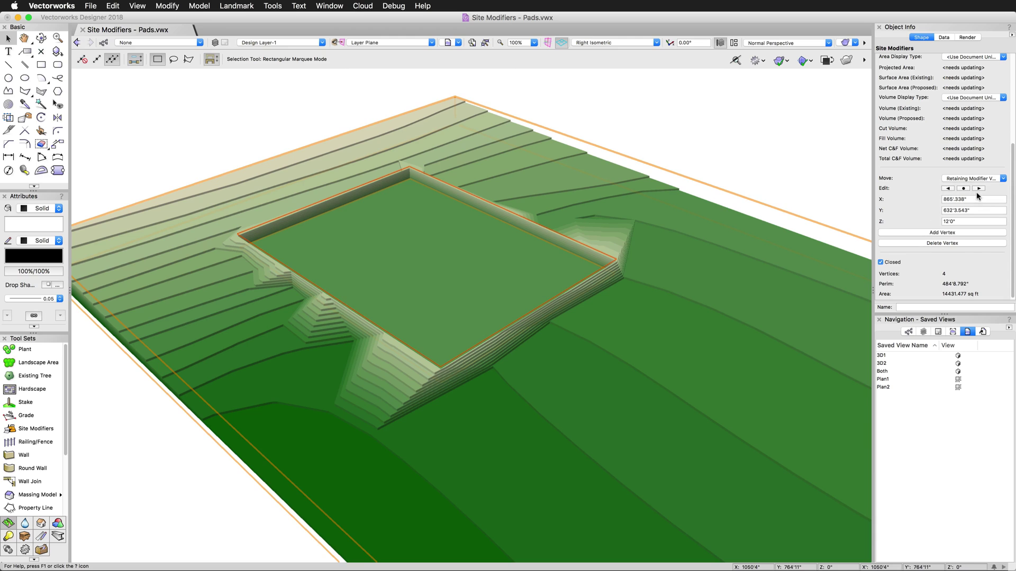
Step through the retaining modifier's vertices, then switch Move to the retaining edge option
left_click(978, 188)
left_click(978, 189)
left_click(978, 188)
left_click(978, 189)
left_click(979, 188)
left_click(978, 189)
scroll(922, 161, "up", 5)
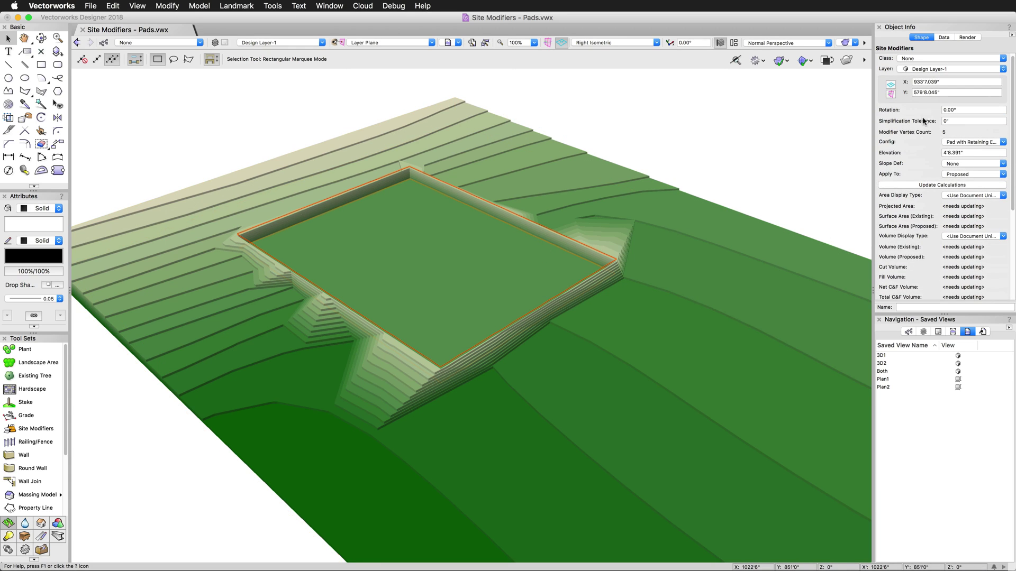
scroll(940, 155, "down", 5)
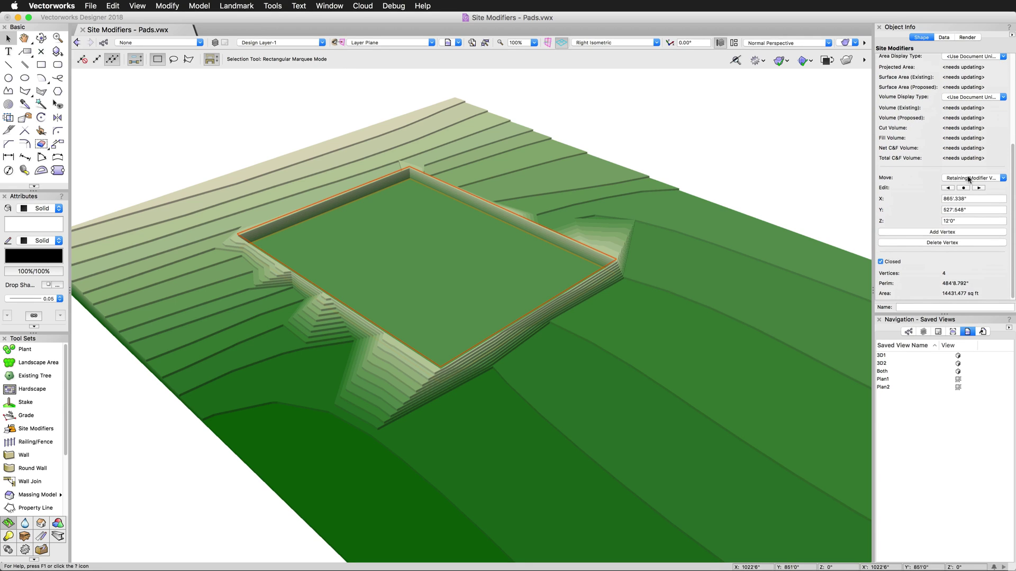
left_click(969, 177)
left_click(973, 207)
left_click(979, 188)
Lower the pad's right corner to 5'0" with Reshape and update the site model
left_click(31, 119)
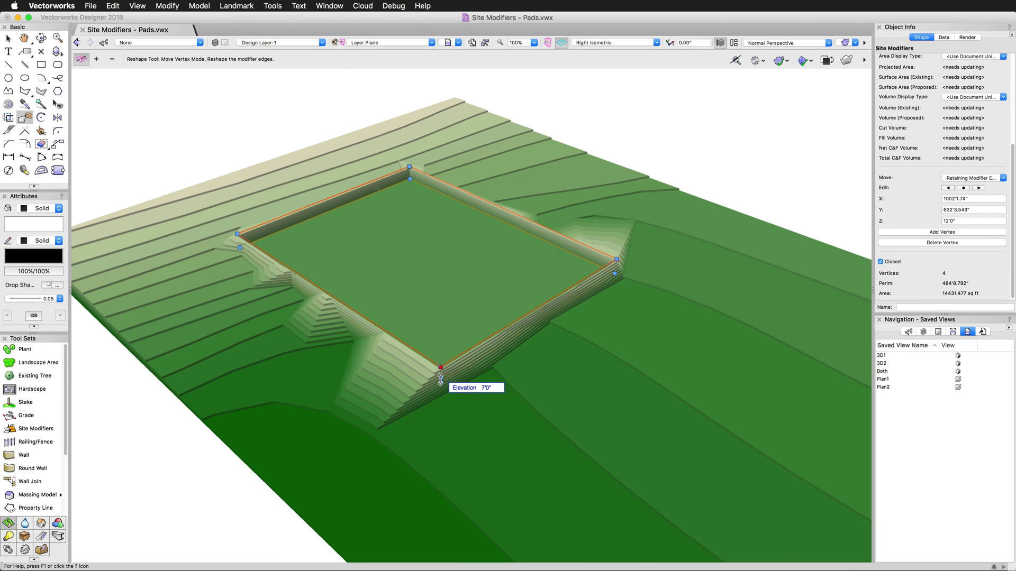
left_click(617, 267)
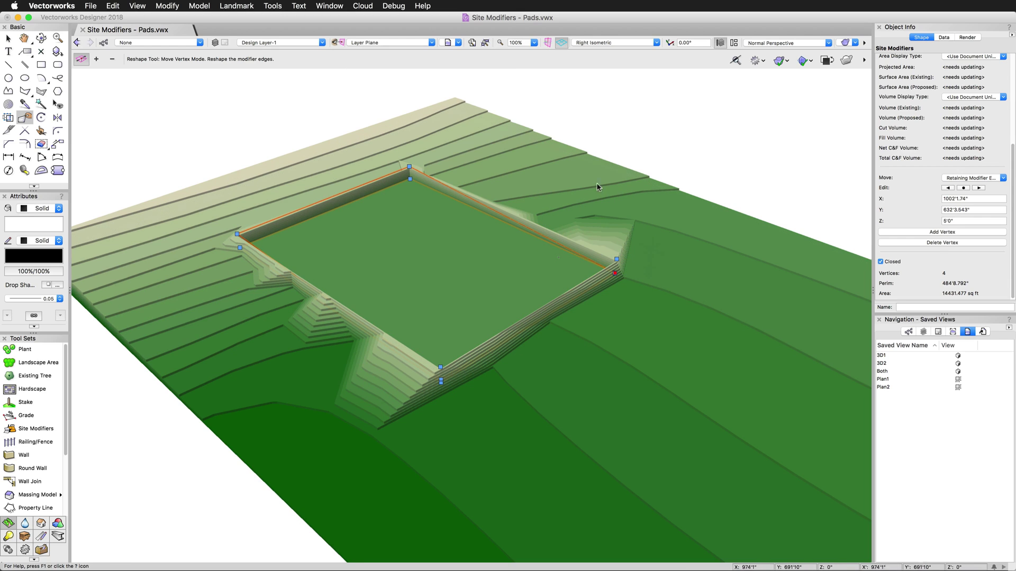
left_click(8, 38)
left_click(734, 220)
left_click(917, 144)
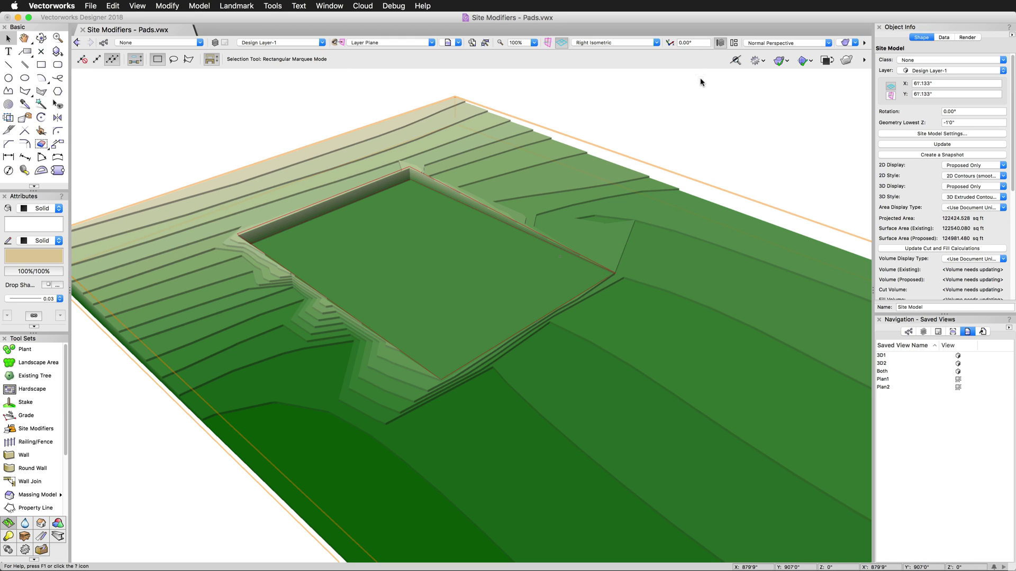
left_click(646, 139)
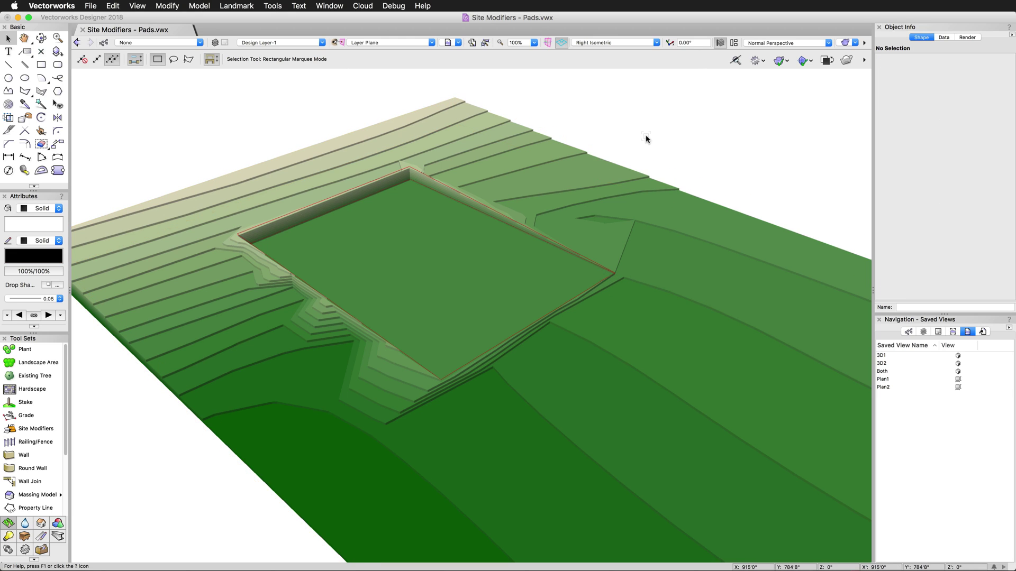
Set the pad modifier's Slope Def to Upward Grade in % with a slope of 1
left_click(446, 182)
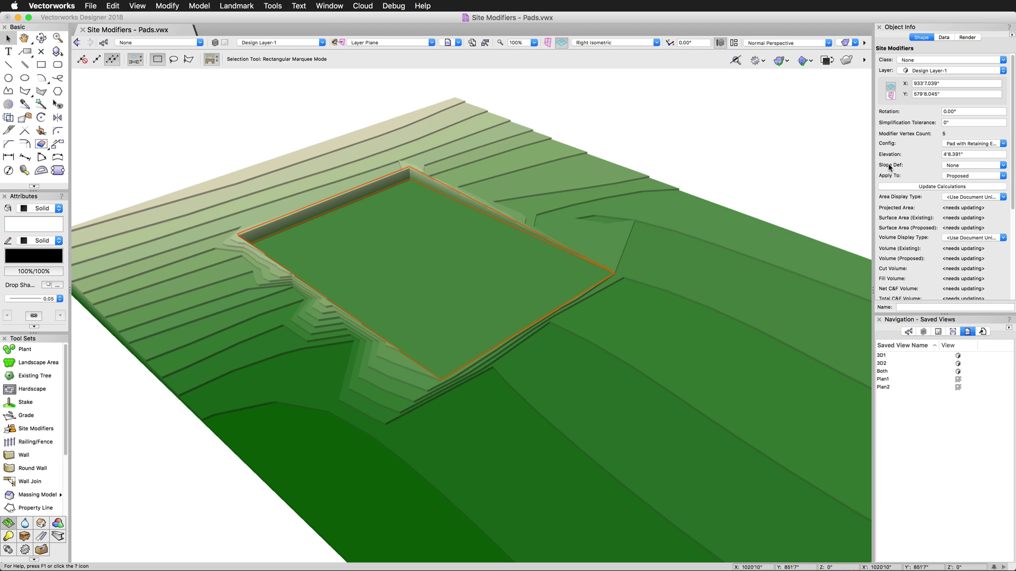
left_click(956, 166)
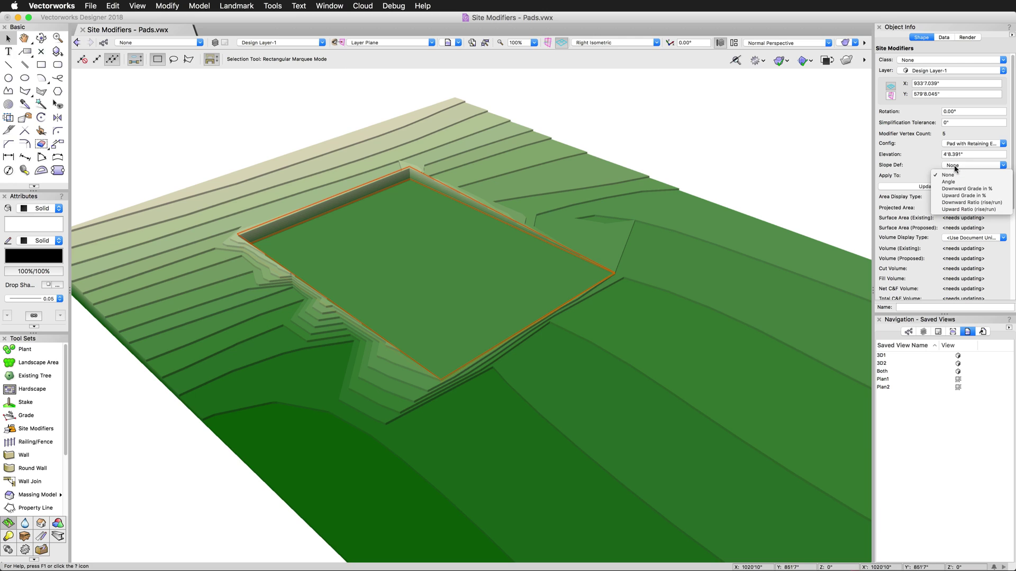
left_click(961, 195)
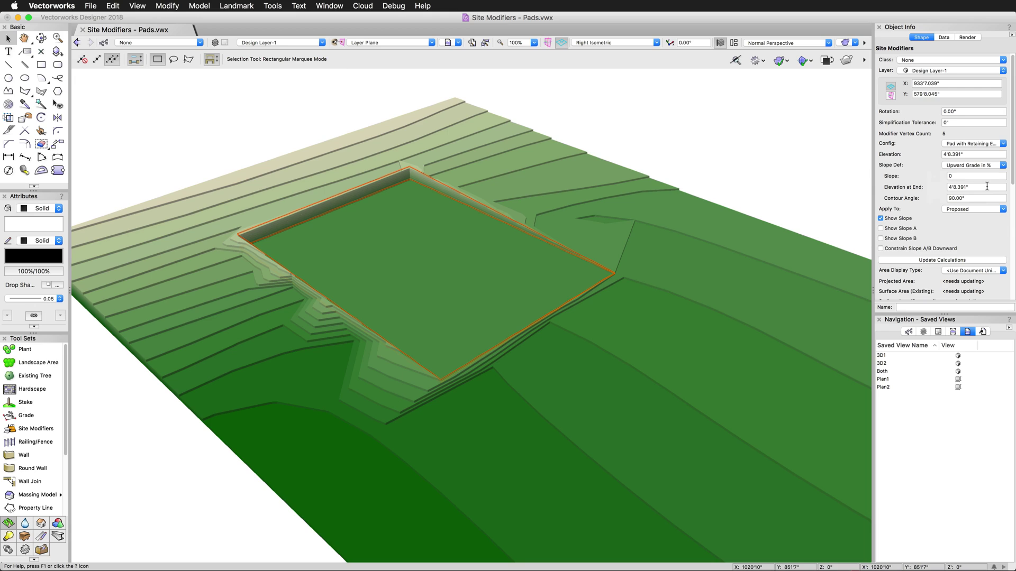
left_click(955, 176)
left_click(780, 210)
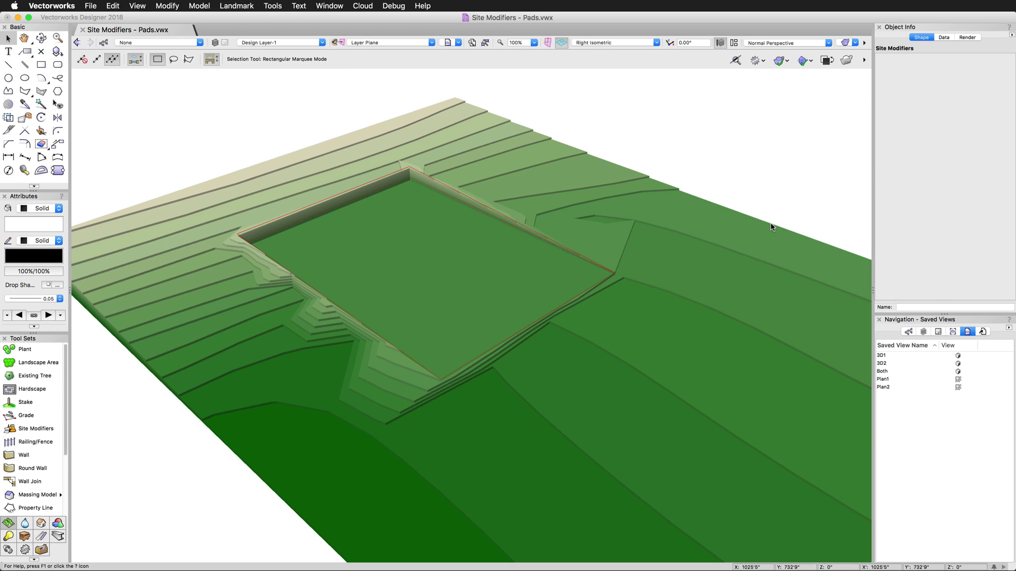
Update the site model, then select the pad to confirm its 1% slope rising to 5'10.933"
left_click(394, 174)
left_click(933, 146)
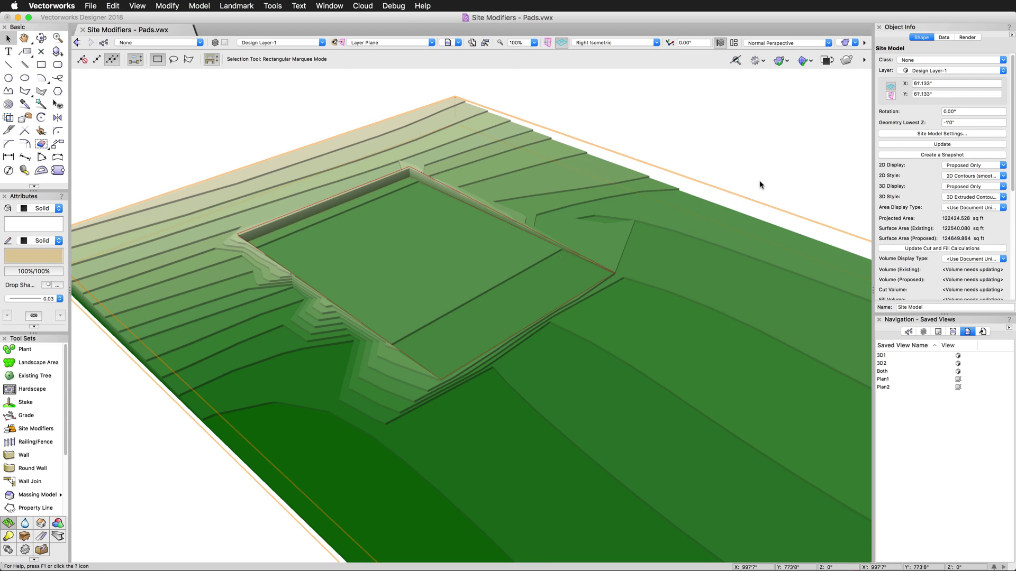
left_click(505, 217)
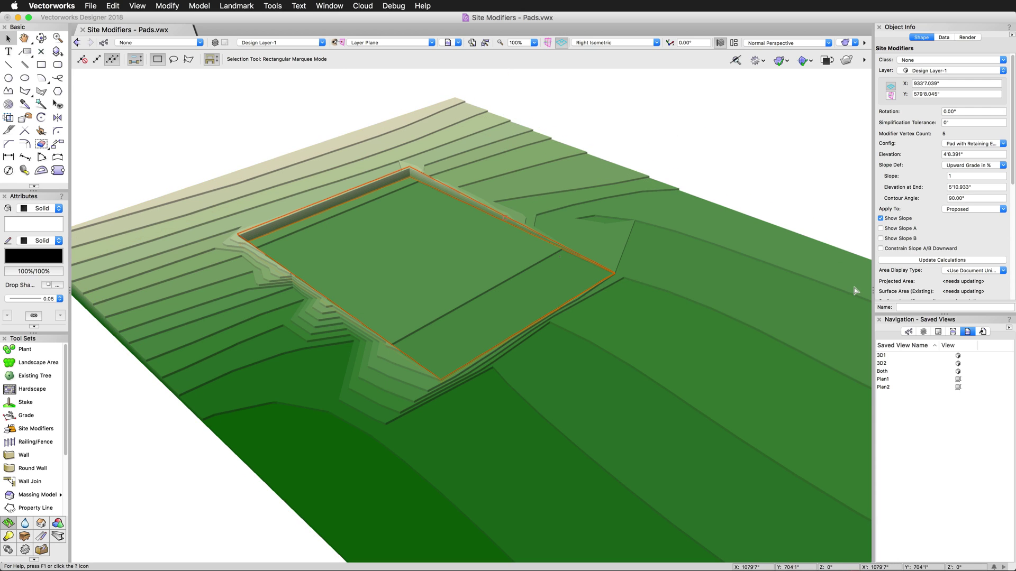
Switch to the Plan1 saved view and zoom into the pad's bottom-right 5'0" corner
double_click(889, 379)
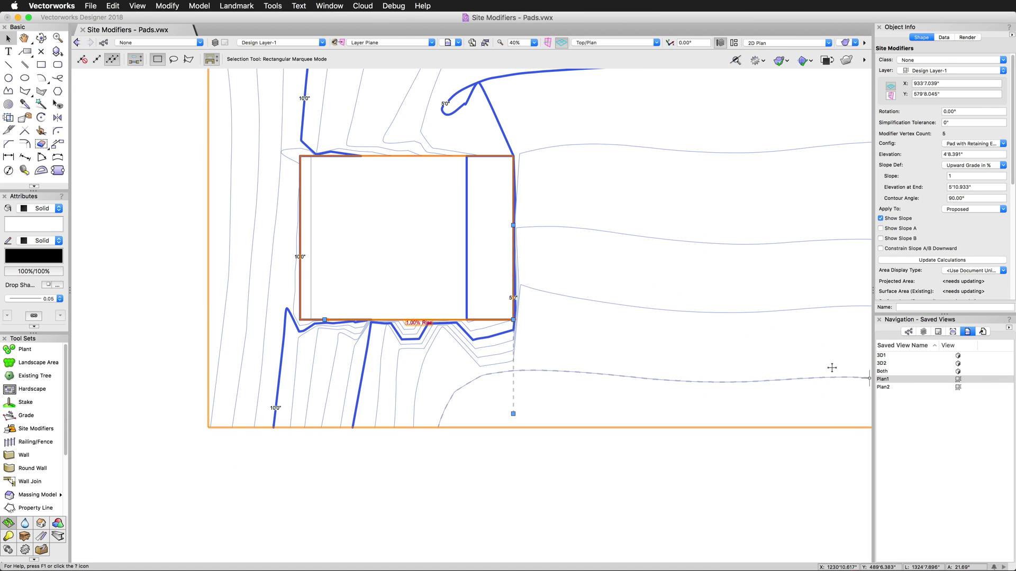
scroll(326, 136, "up", 1)
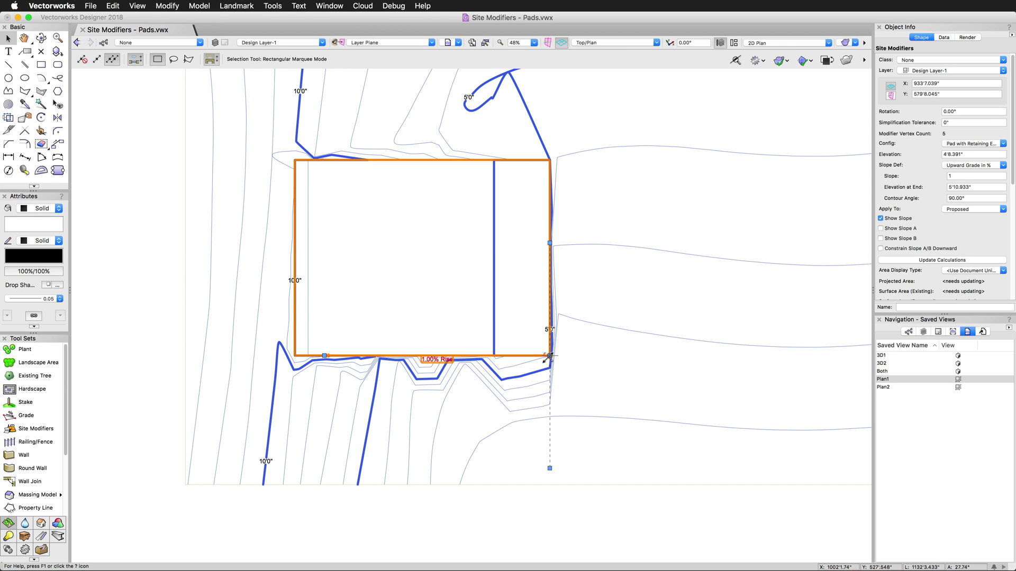
scroll(568, 363, "up", 2)
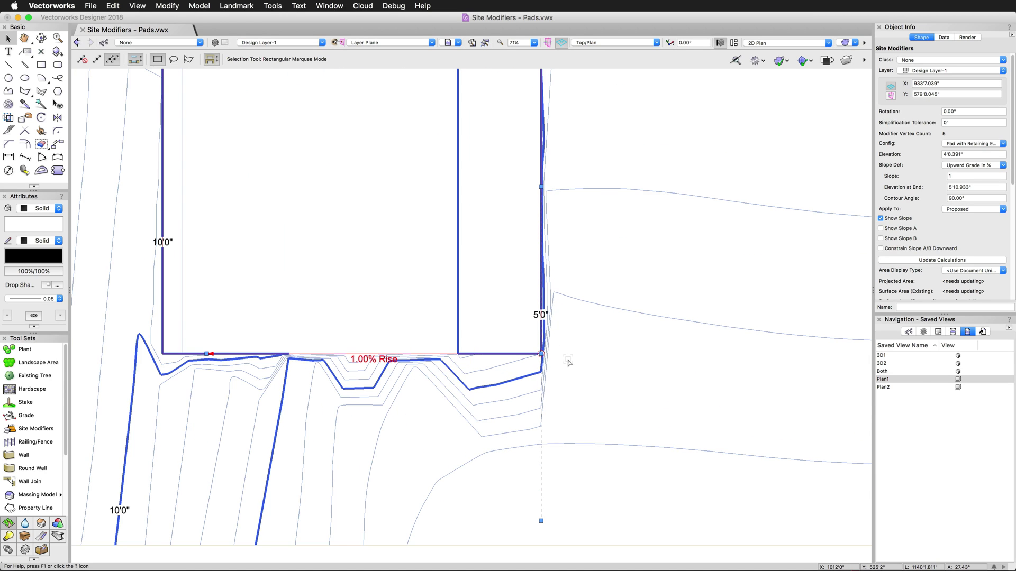
scroll(567, 363, "up", 6)
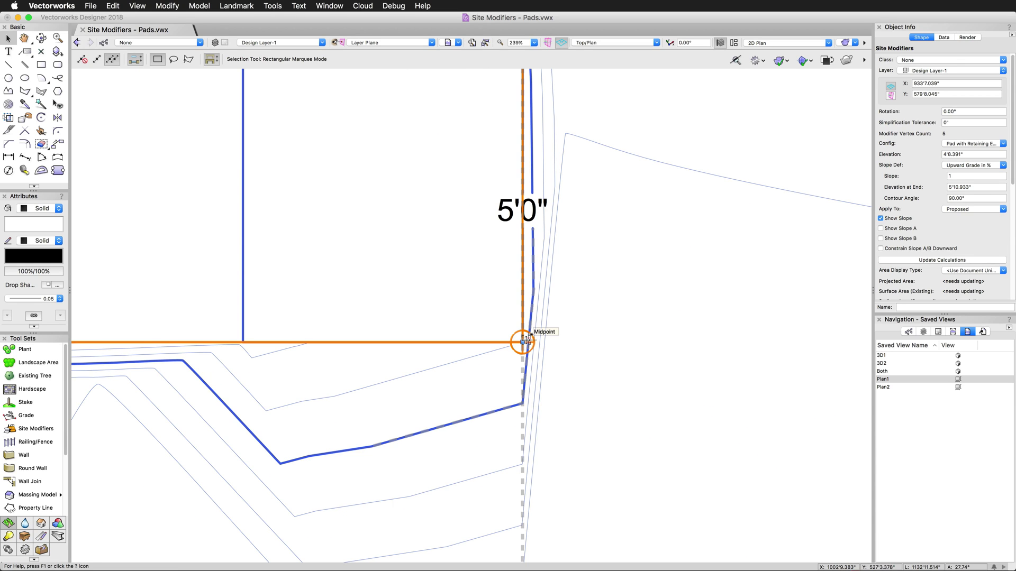
Swing the pad's slope direction diagonally across it and update the site model
scroll(524, 341, "down", 5)
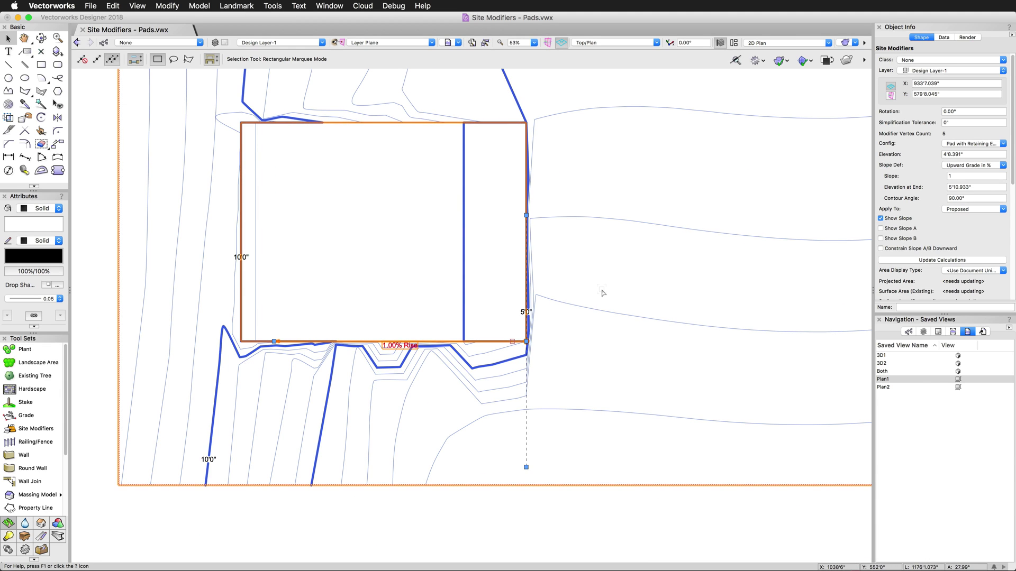
left_click_drag(526, 215, 455, 216)
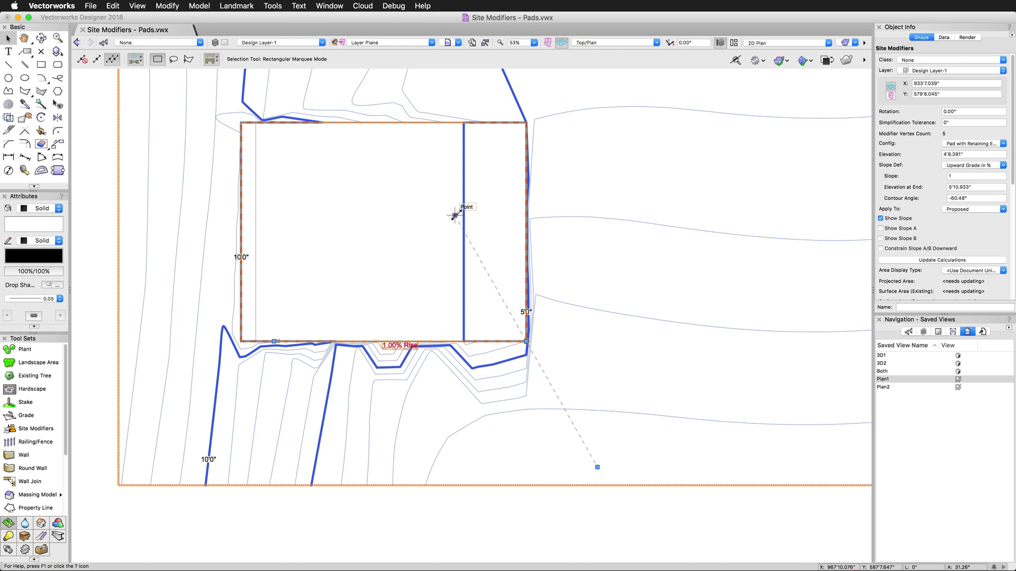
left_click(597, 244)
left_click(927, 146)
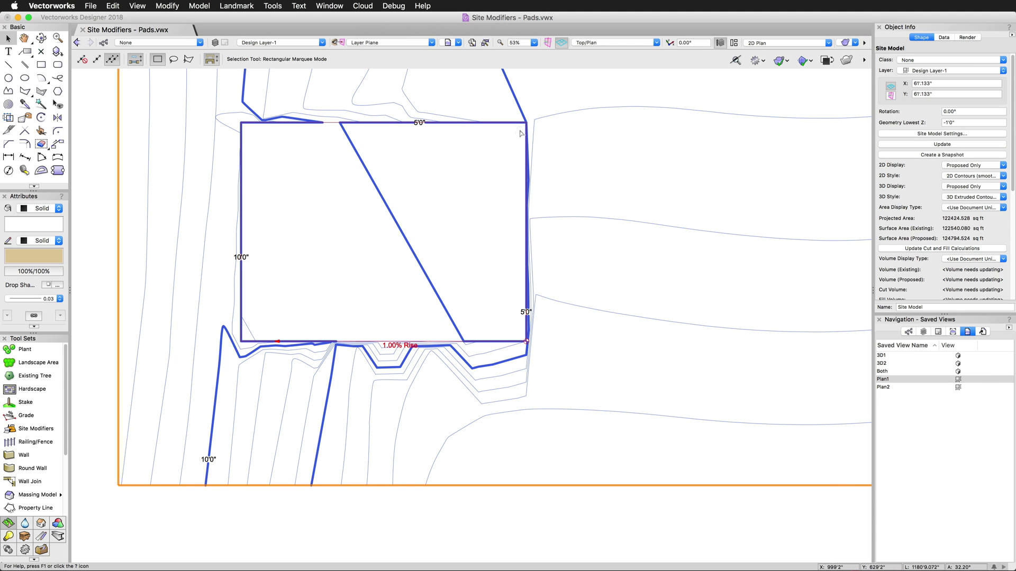
Realign the pad's slope direction with its right edge and update the site model again
left_click(454, 480)
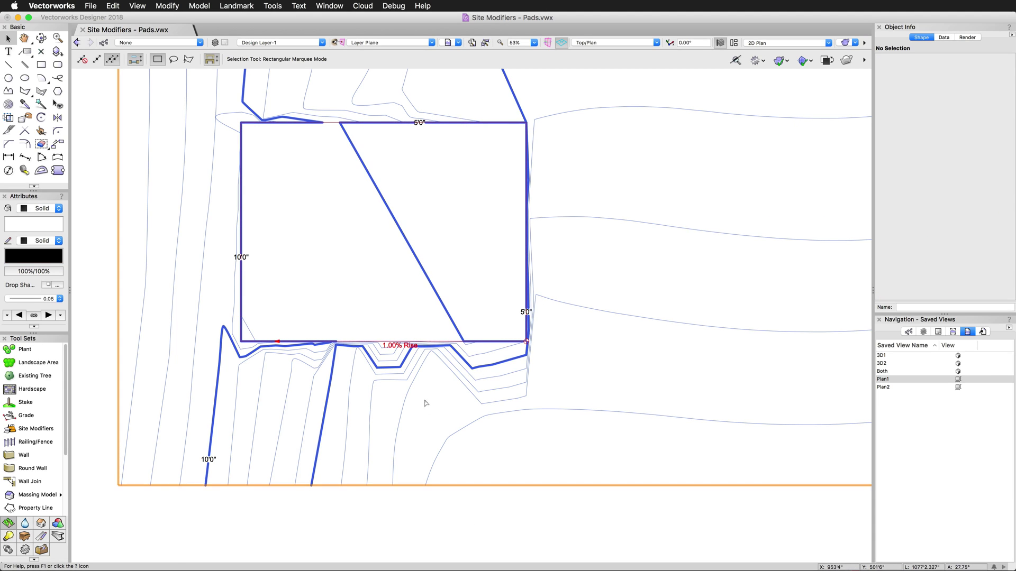
left_click(440, 343)
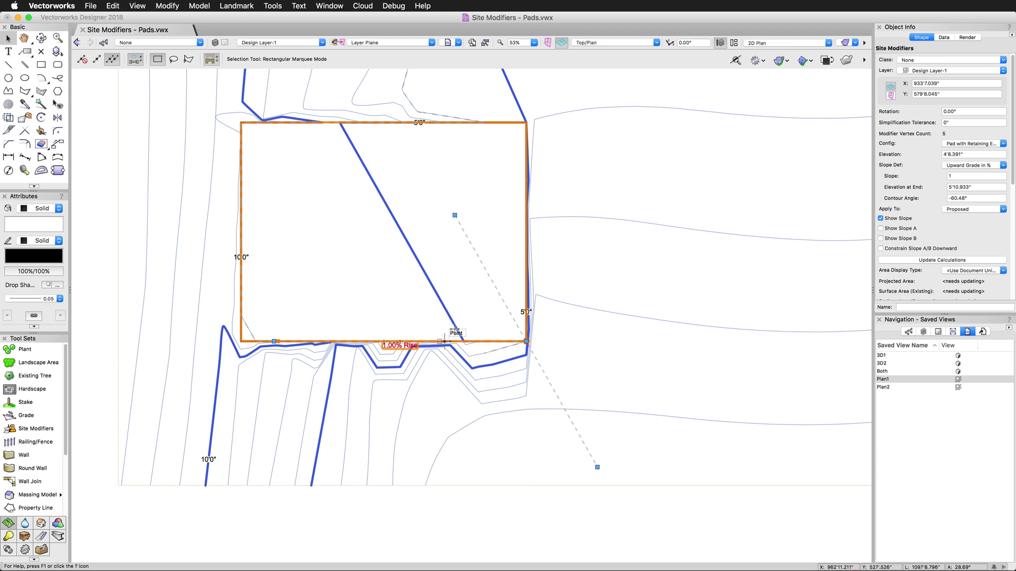
left_click_drag(454, 216, 527, 217)
left_click(533, 485)
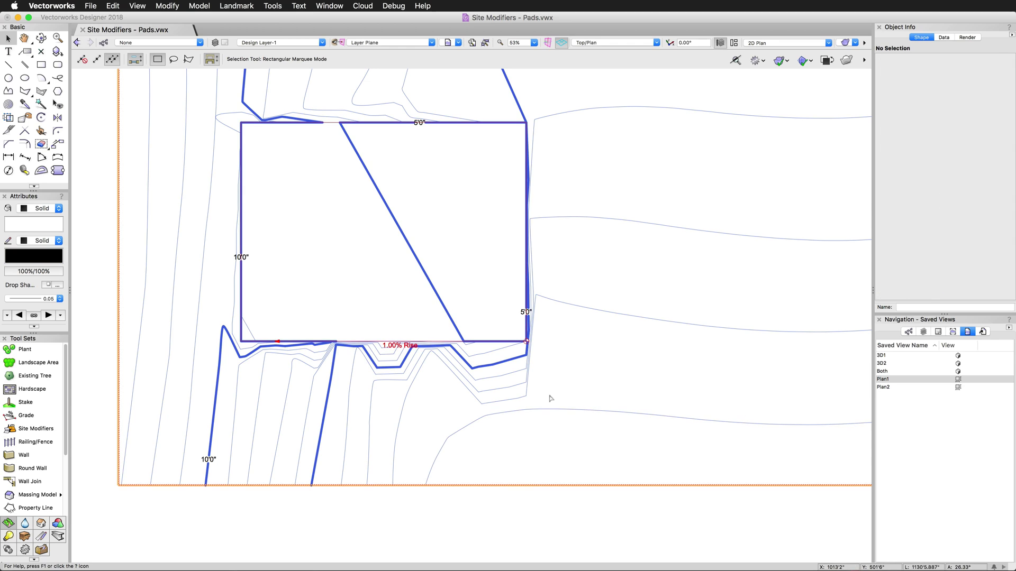
left_click(922, 145)
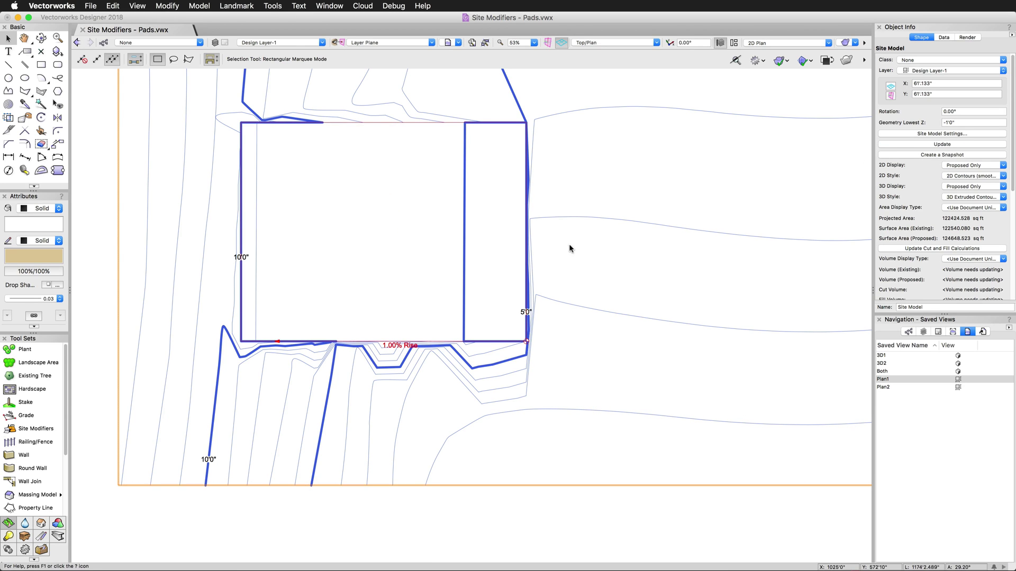
Re-aim the pad's slope arrow up and to the right, then update the site model
left_click(421, 344)
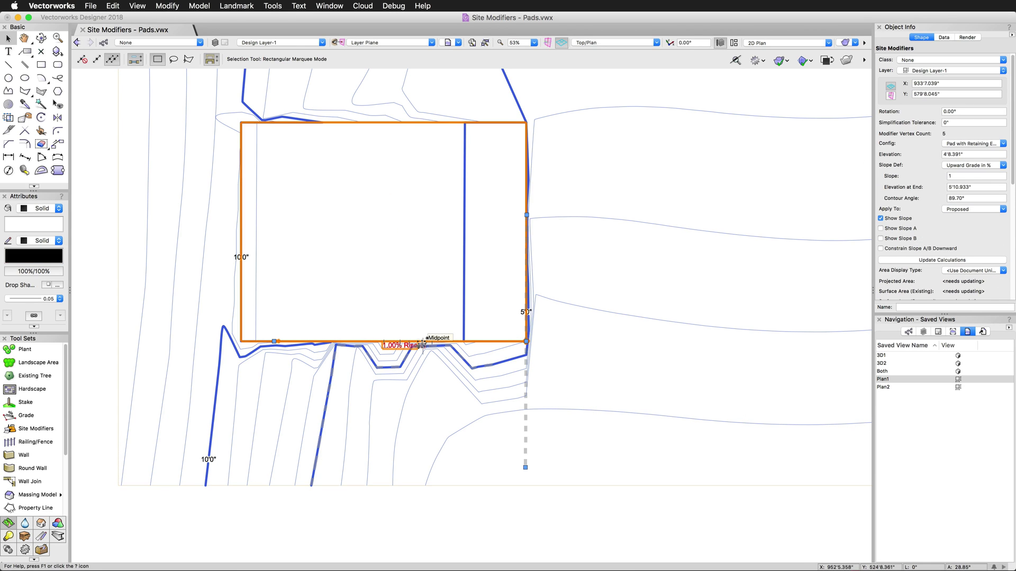
scroll(267, 342, "up", 4)
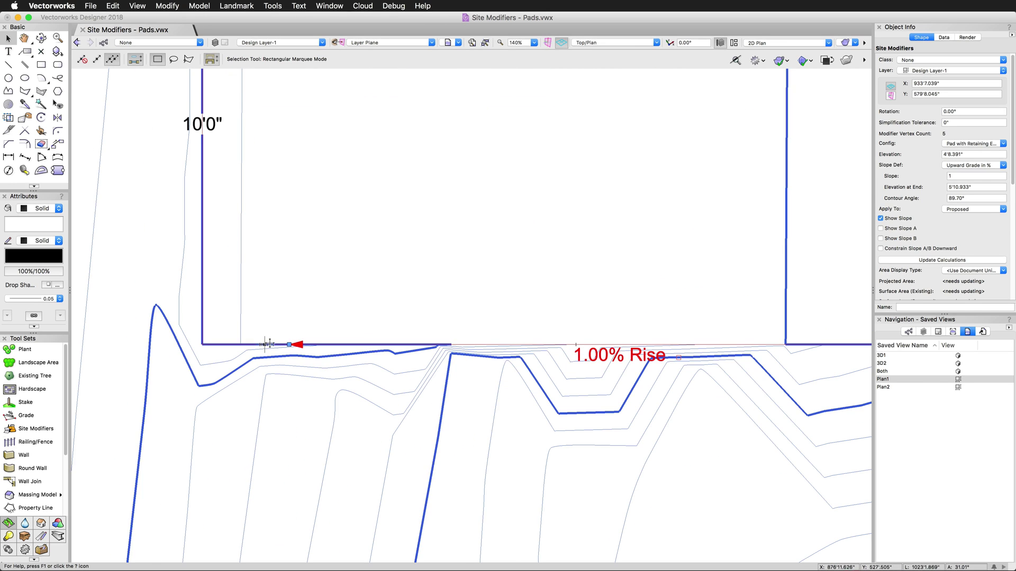
scroll(290, 349, "down", 4)
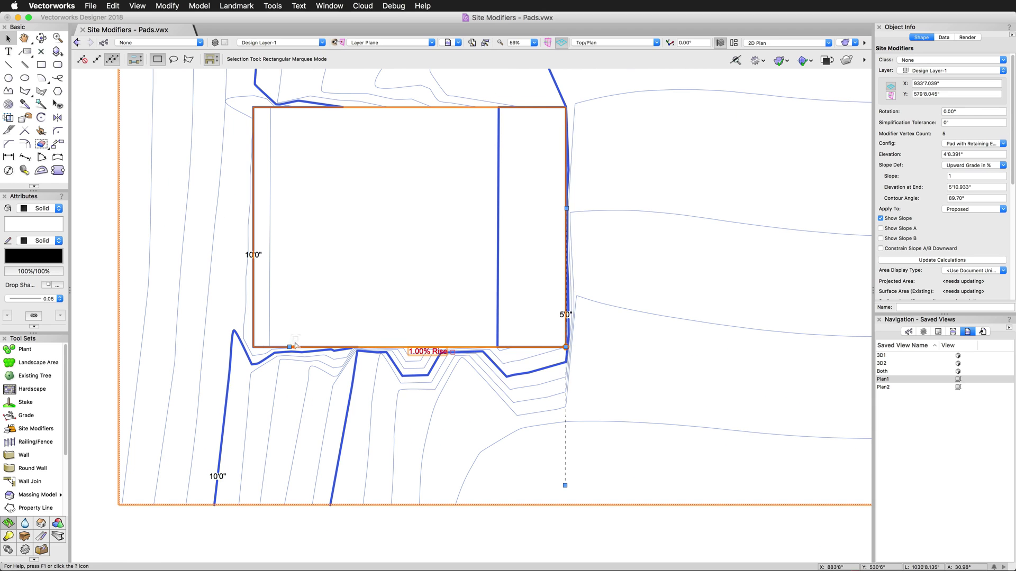
left_click_drag(290, 347, 283, 223)
left_click(708, 342)
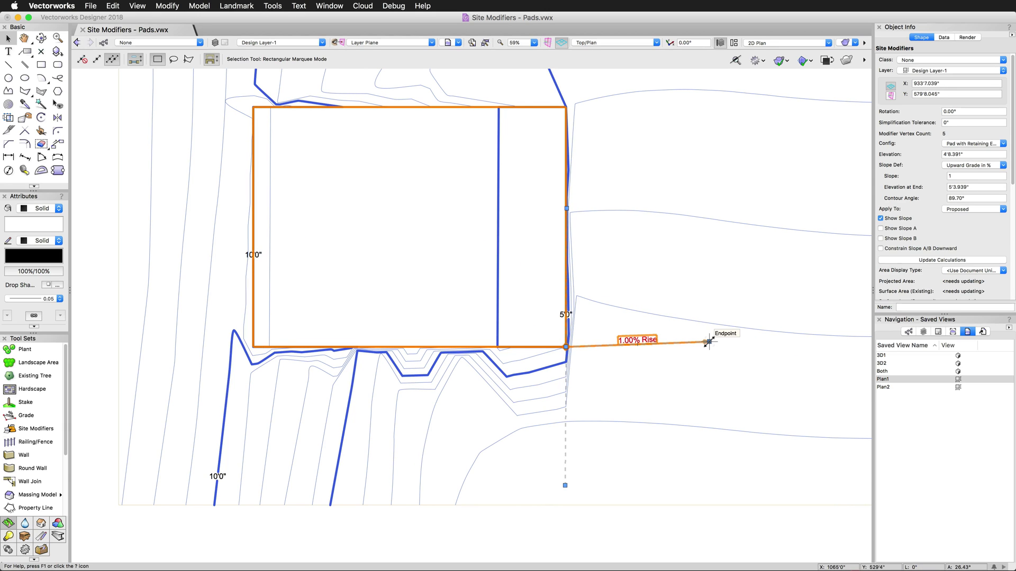
left_click(674, 194)
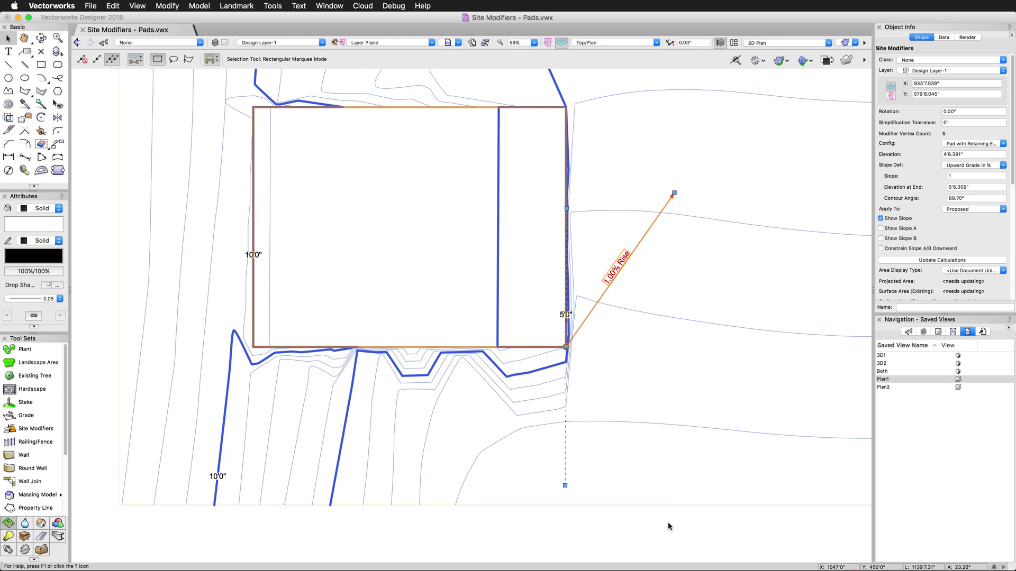
left_click(676, 428)
left_click(917, 145)
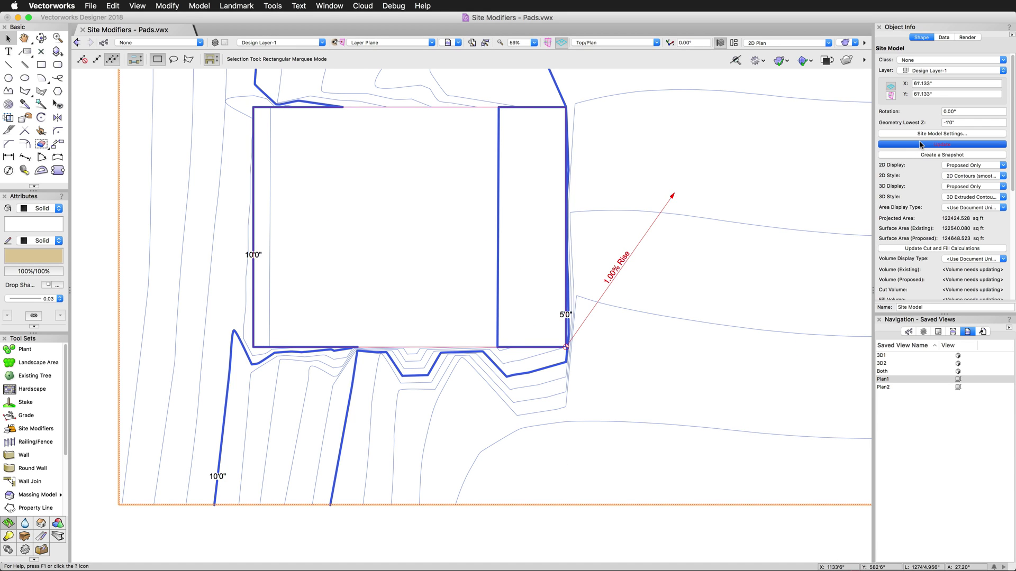
Lay the slope arrow along the pad's bottom edge and update the site model
left_click(635, 274)
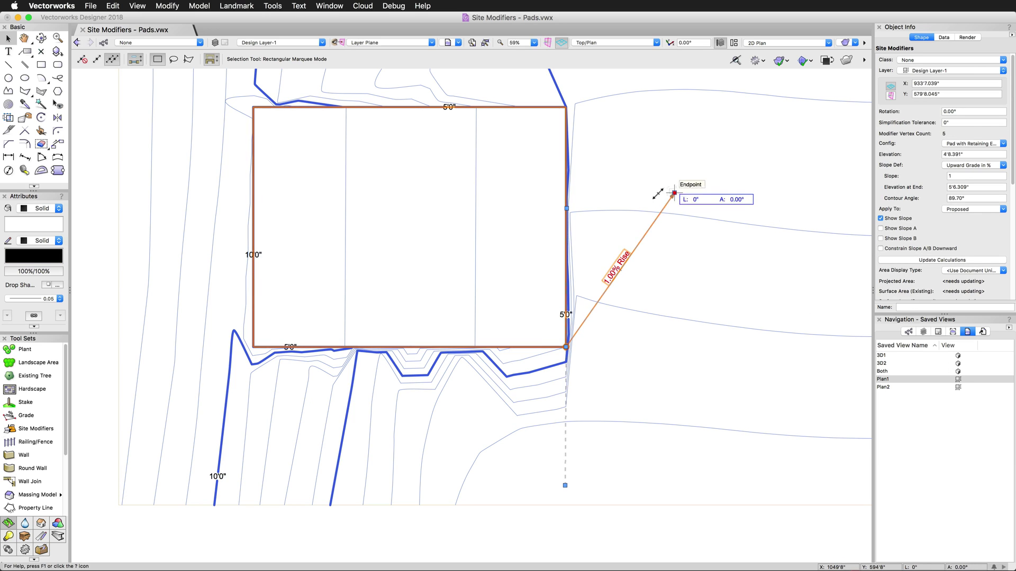
left_click_drag(665, 193, 255, 347)
left_click(654, 273)
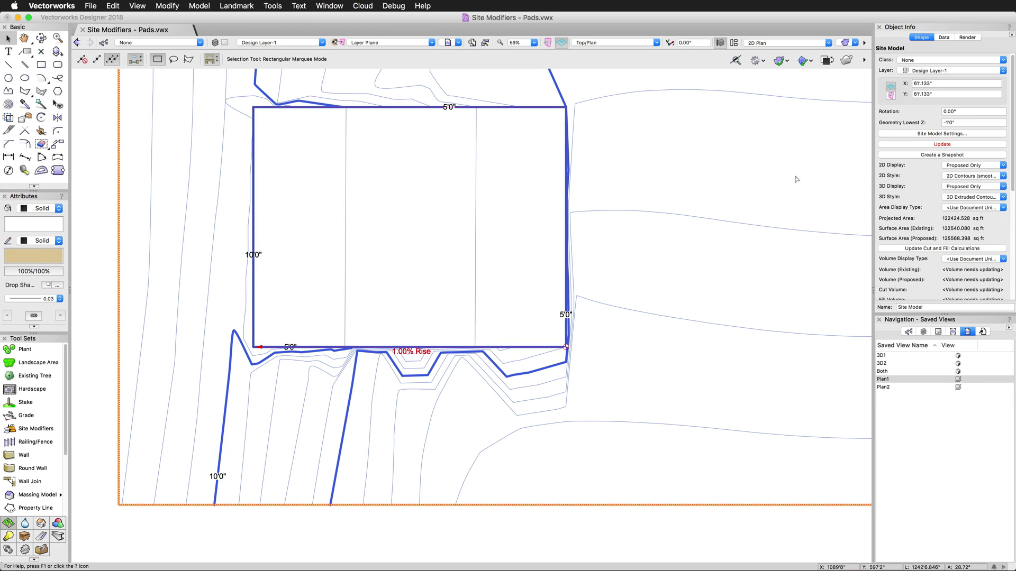
left_click(910, 143)
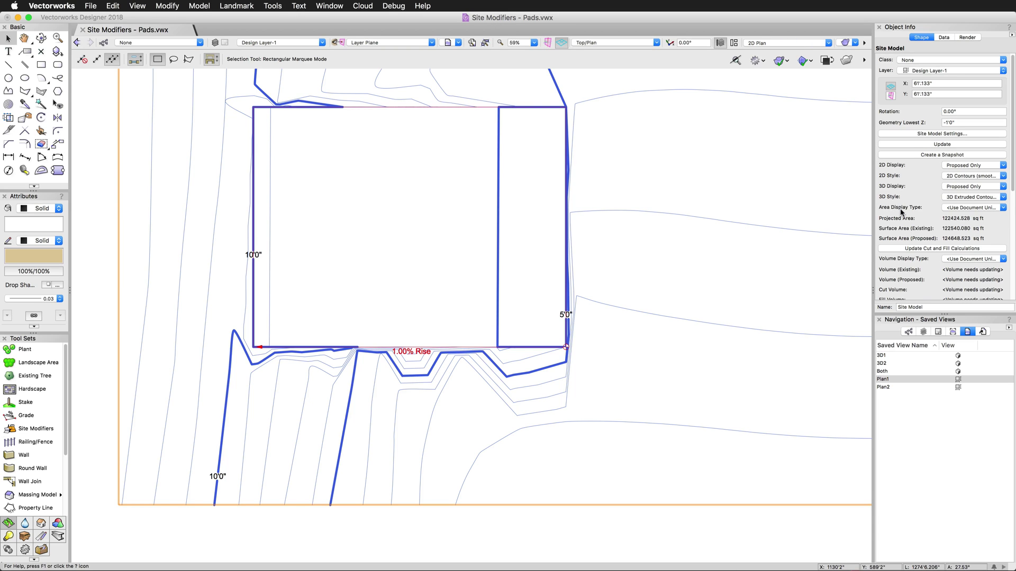
Select the pad site modifier and review its Slope Def and Show Slope settings in Object Info
scroll(903, 215, "down", 5)
scroll(903, 214, "down", 1)
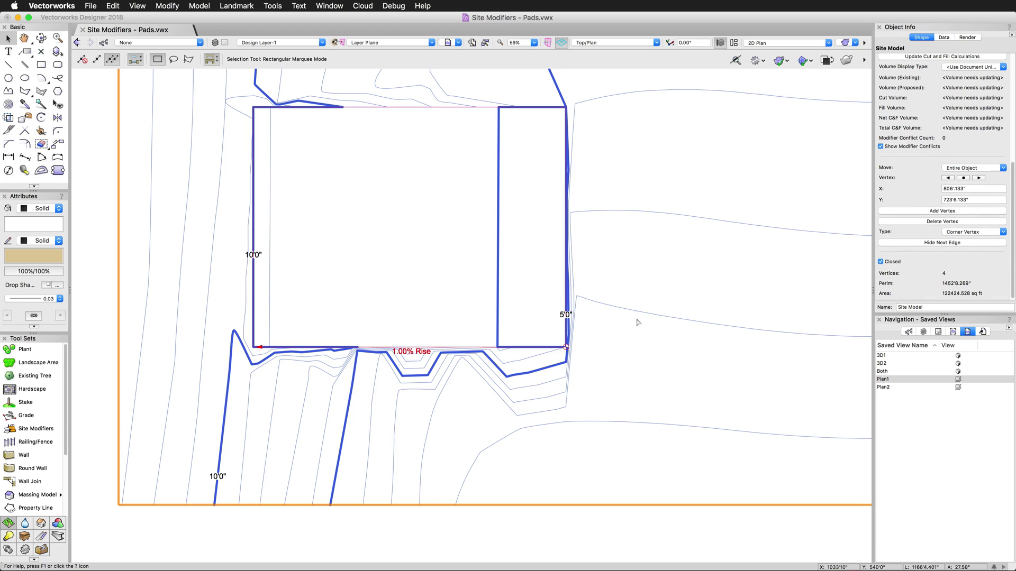
left_click(456, 509)
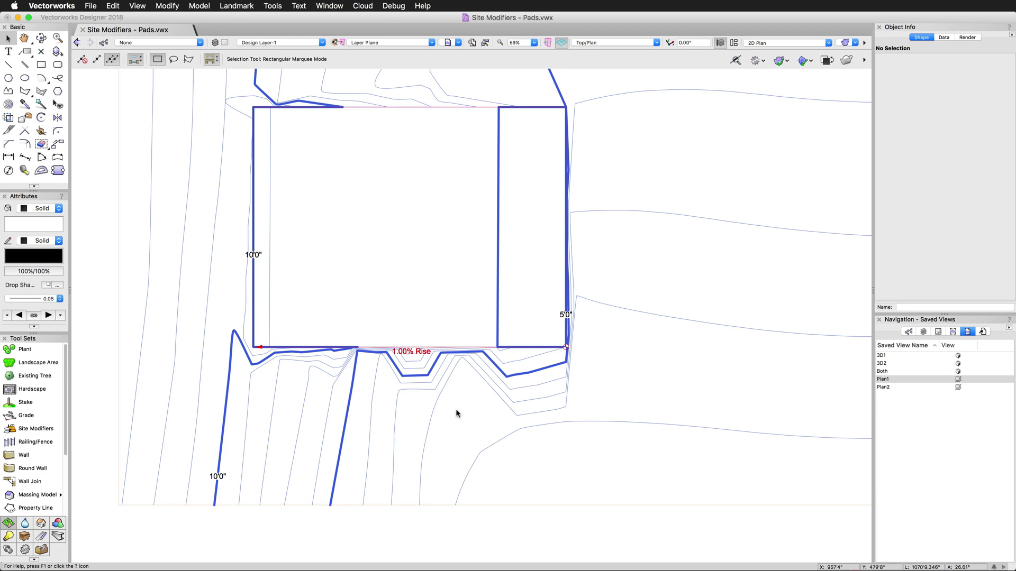
left_click(444, 348)
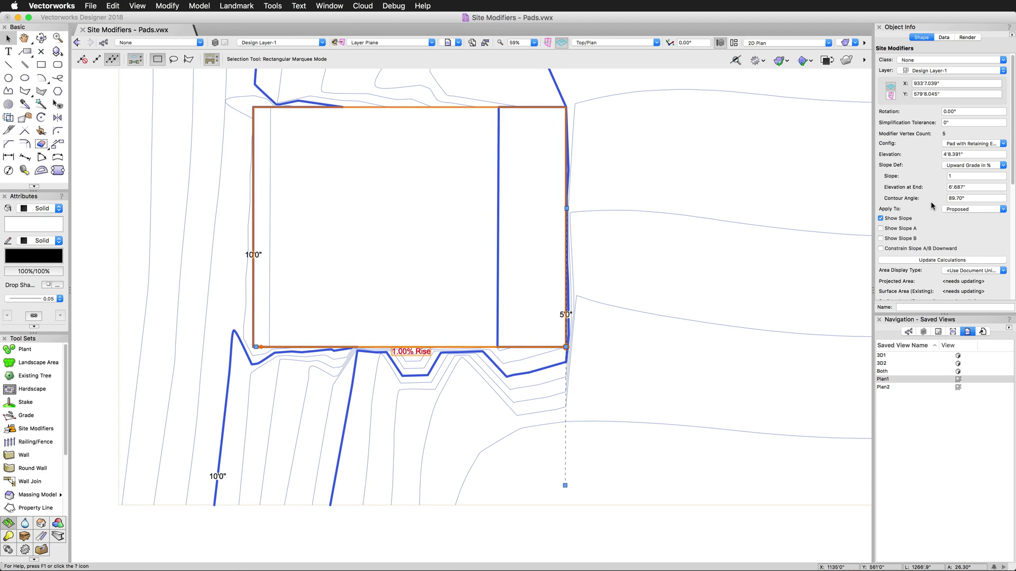
scroll(921, 221, "down", 1)
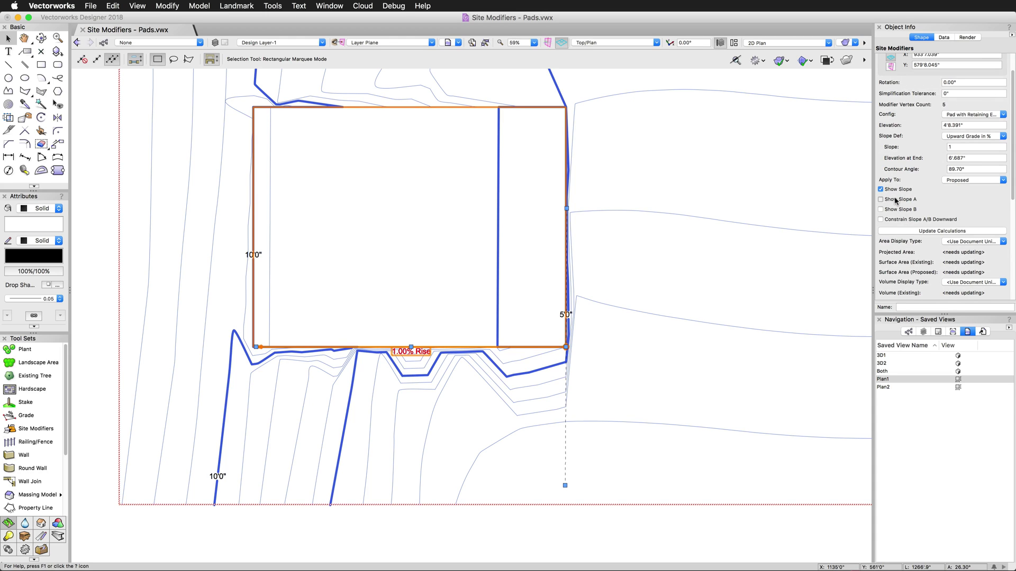
left_click(895, 200)
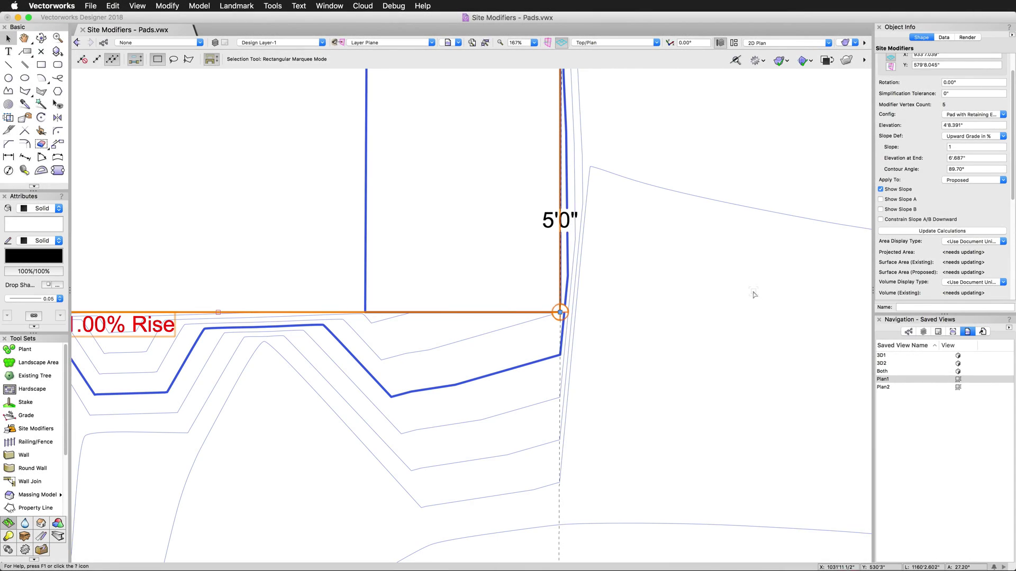
scroll(690, 432, "down", 5)
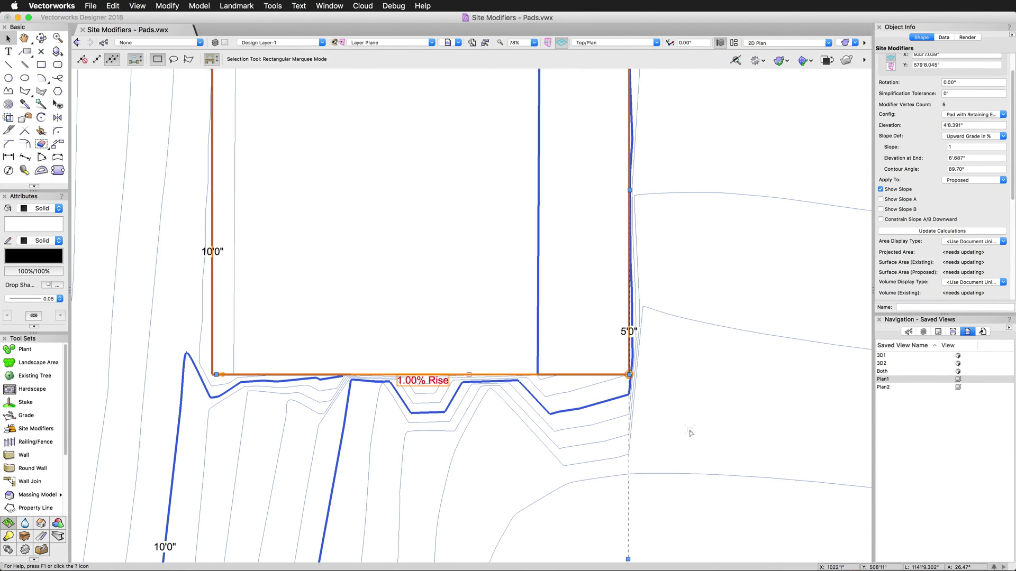
left_click(563, 426)
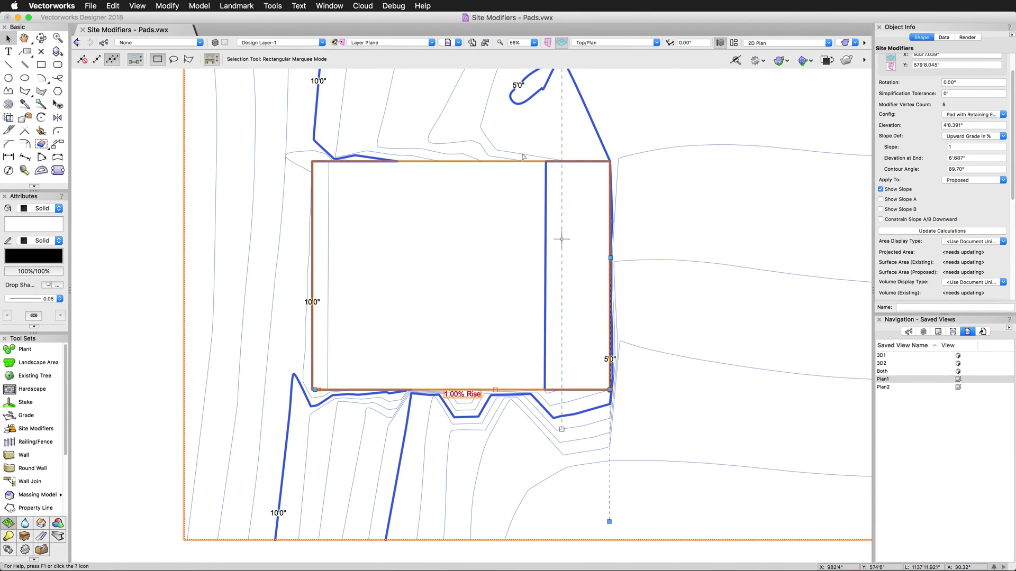
left_click(934, 234)
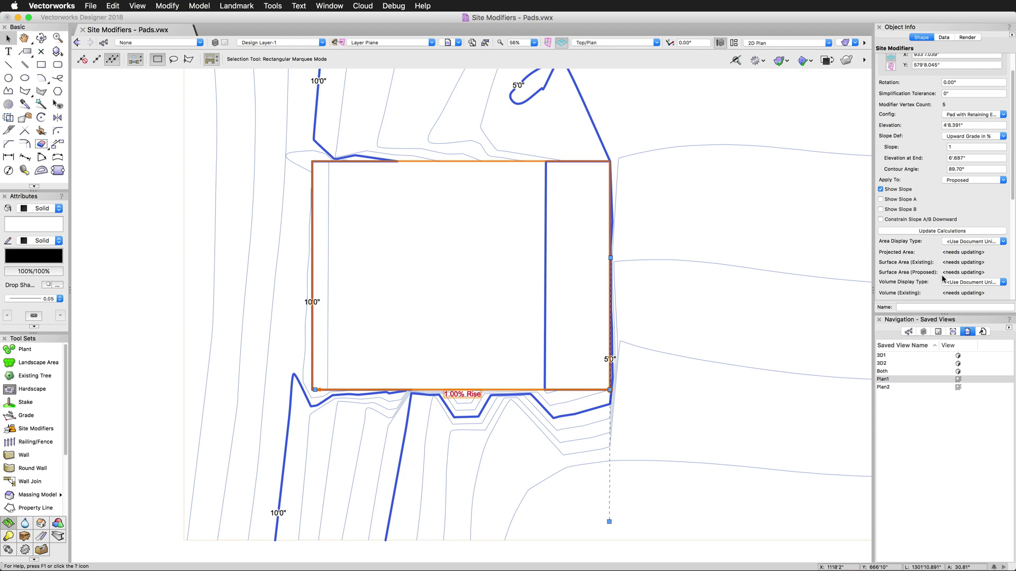
Update the pad's area and volume calculations, then update the site model around it
left_click(929, 231)
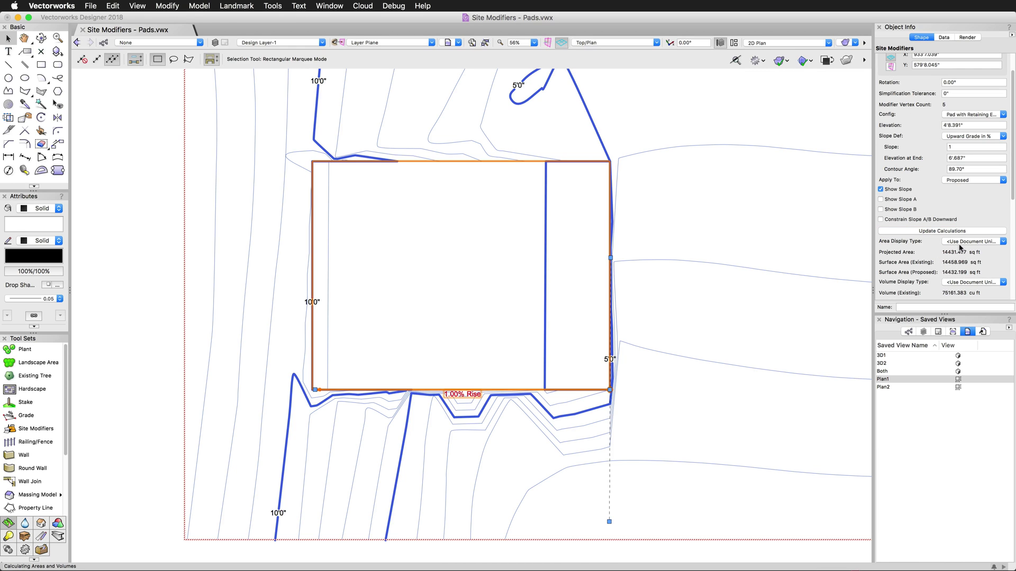
left_click(735, 267)
scroll(918, 181, "up", 3)
scroll(918, 181, "up", 3)
left_click(926, 145)
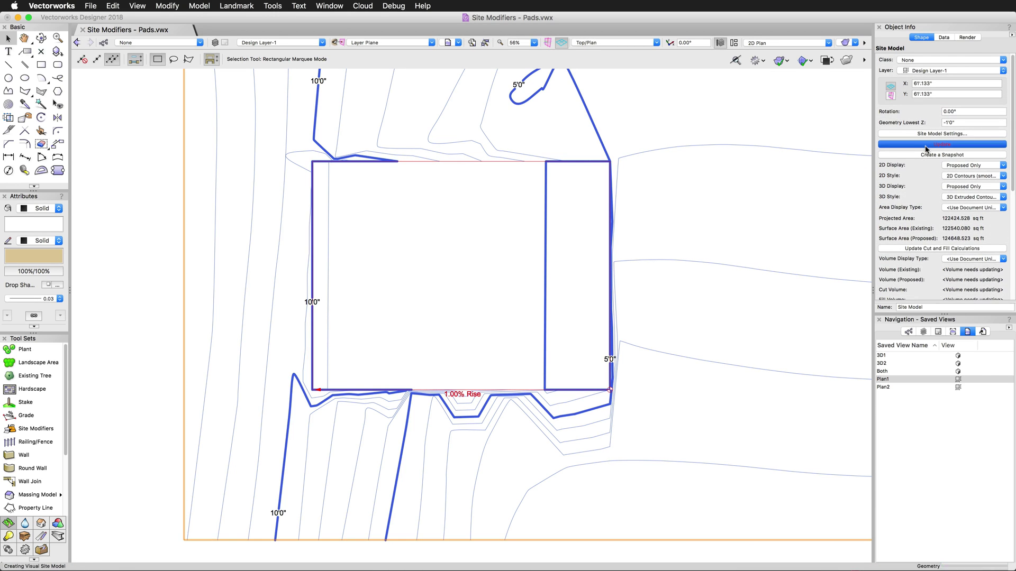
scroll(268, 315, "down", 5)
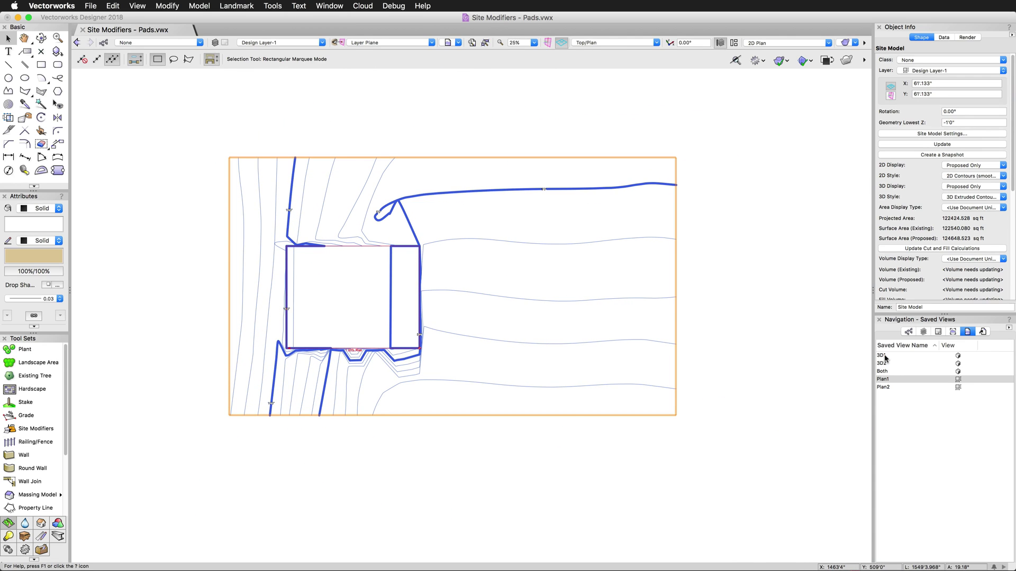
double_click(881, 355)
left_click_drag(678, 186, 594, 192)
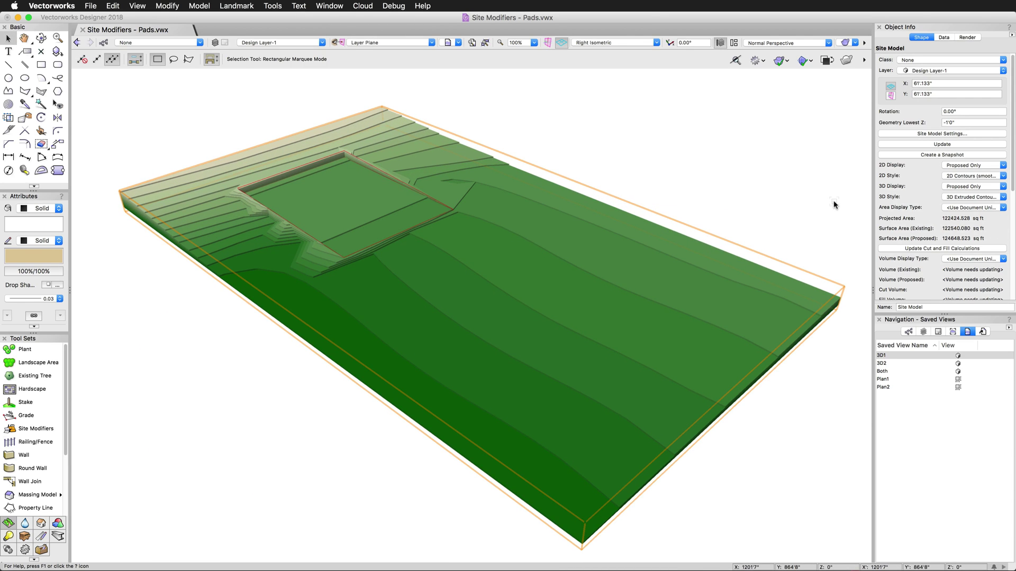
left_click(954, 189)
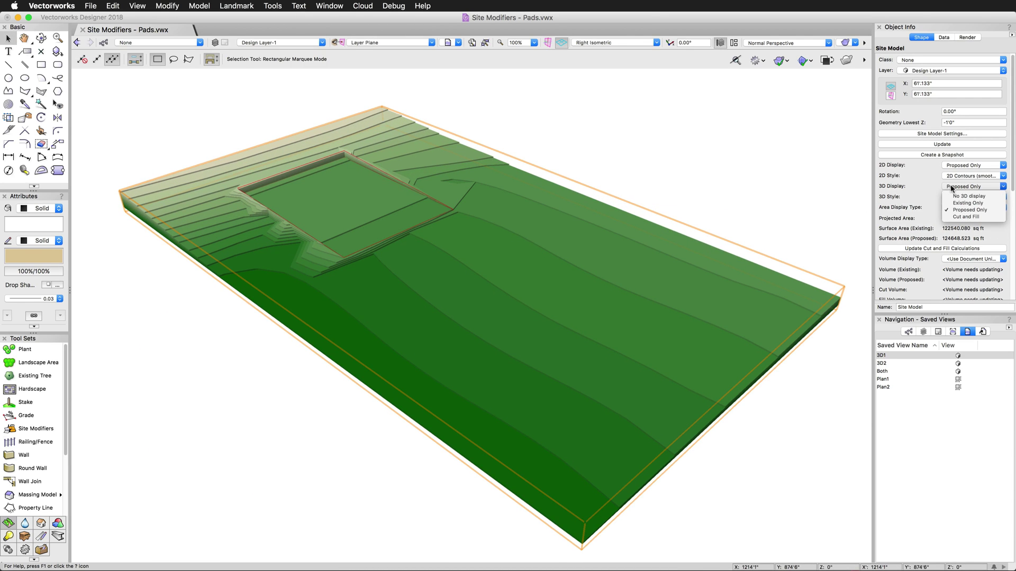
left_click(967, 217)
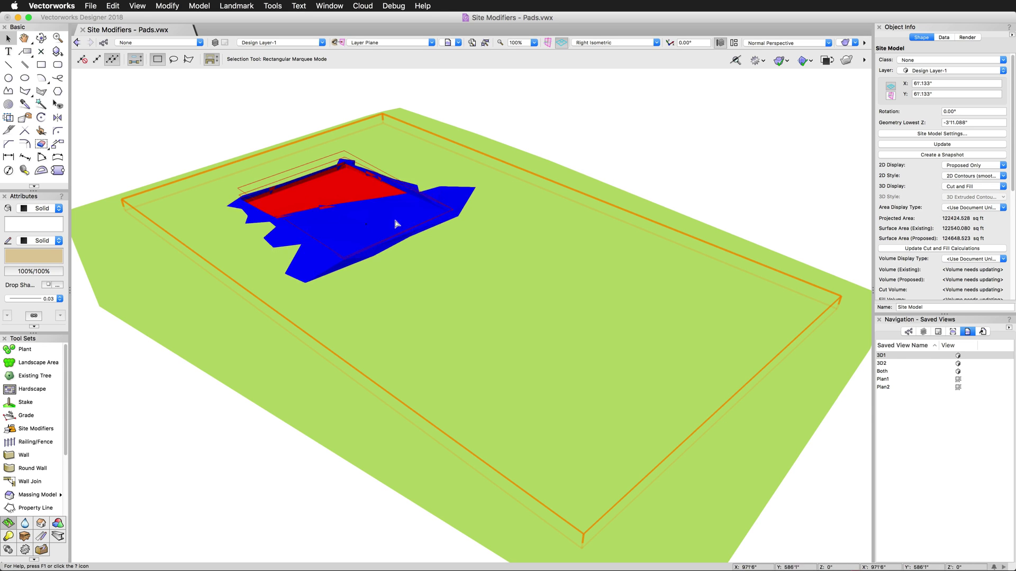
left_click(922, 249)
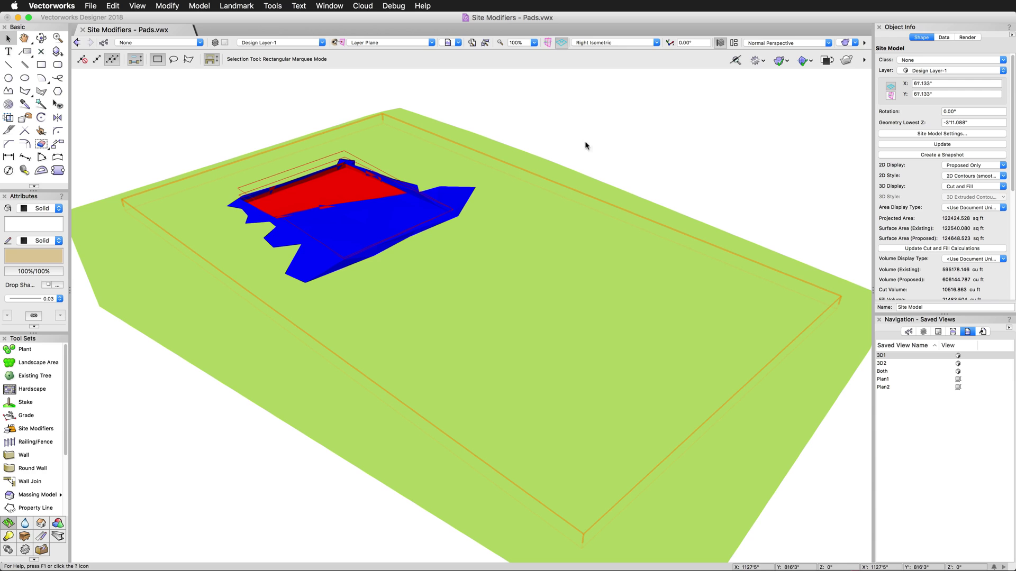
left_click(959, 187)
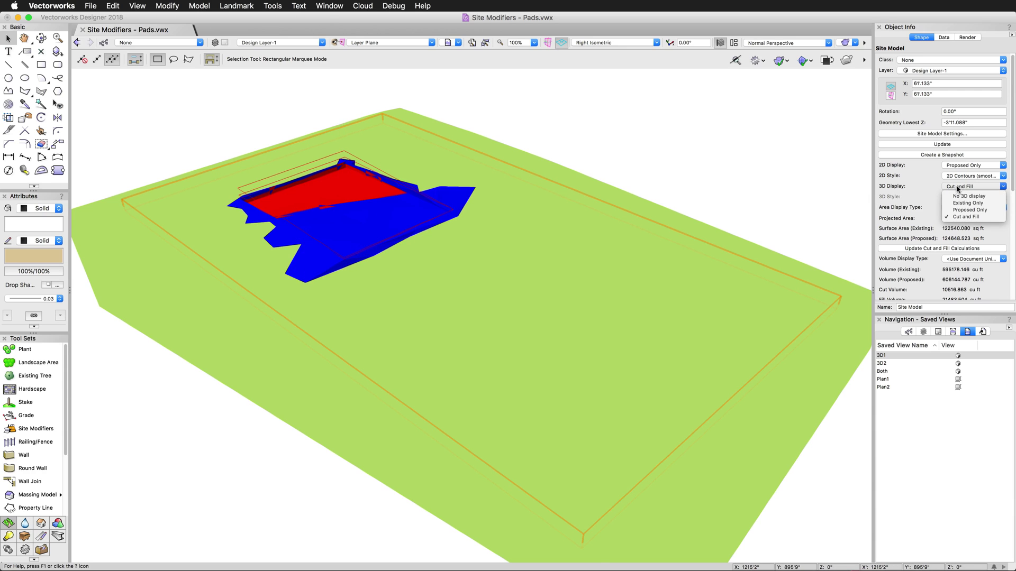
left_click(969, 210)
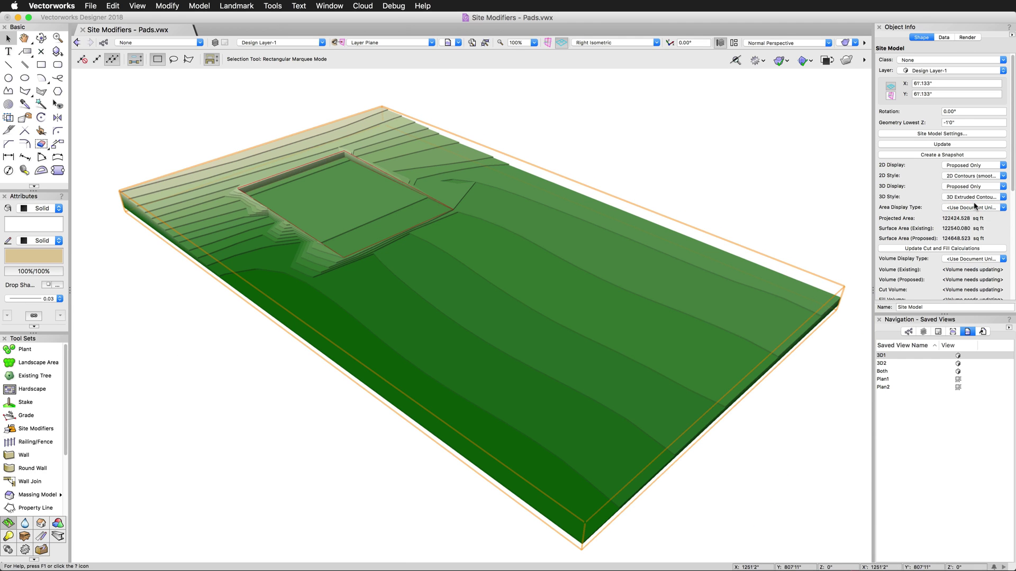
left_click(959, 188)
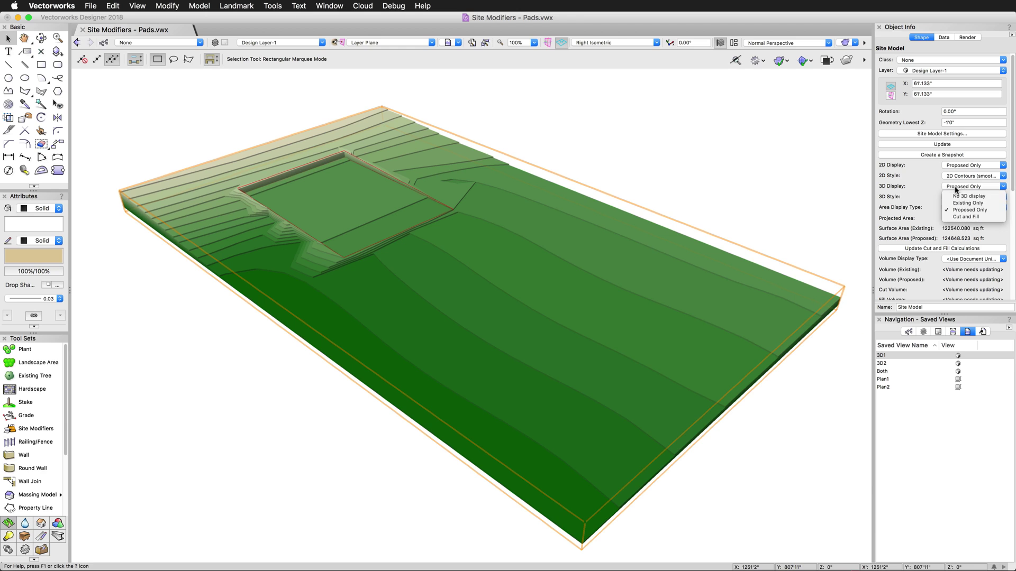
left_click(965, 217)
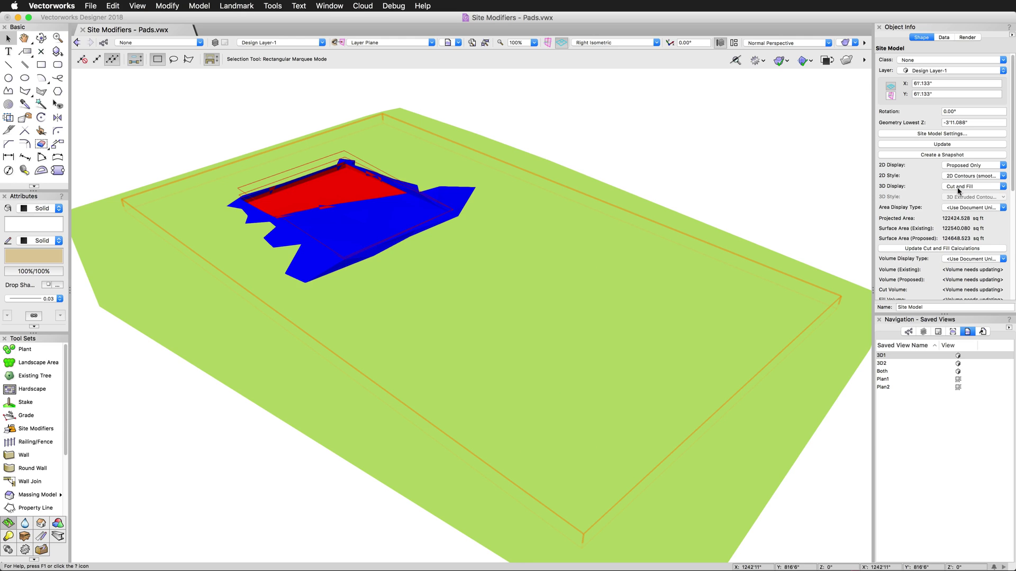
left_click(959, 186)
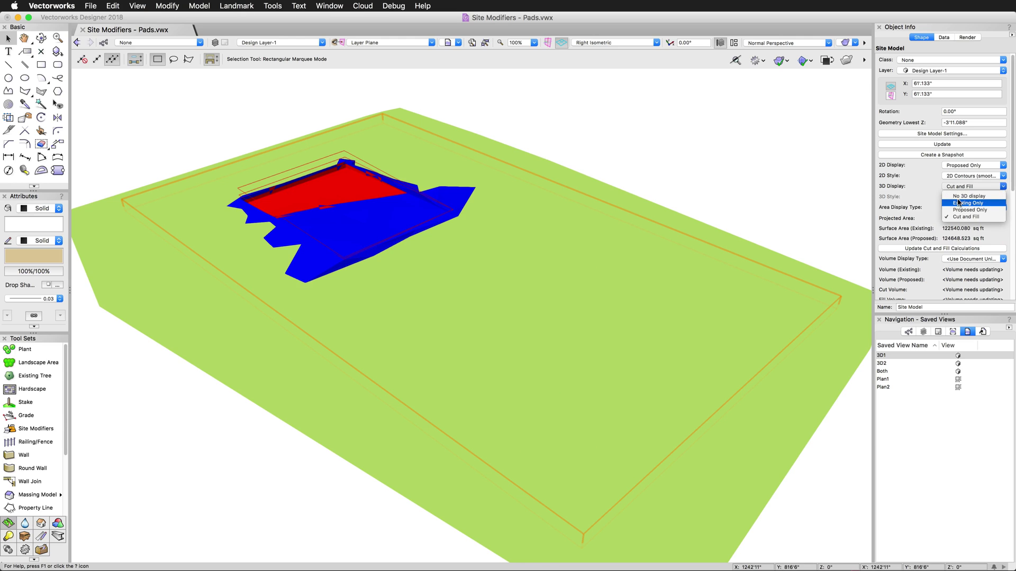
left_click(958, 210)
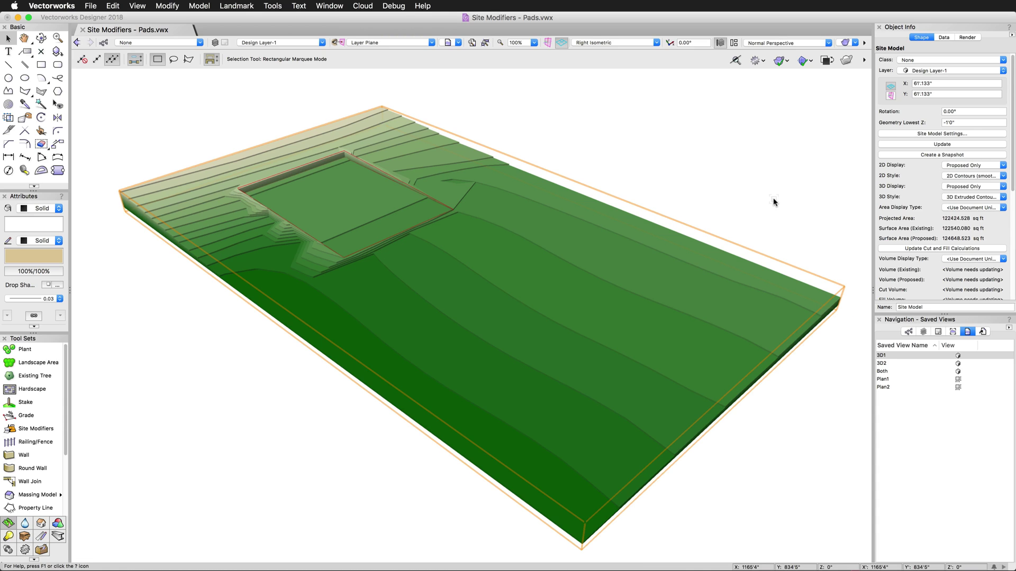
From the Plan1 view, drag a copy of the pad overlapping the original and update the site model
double_click(885, 379)
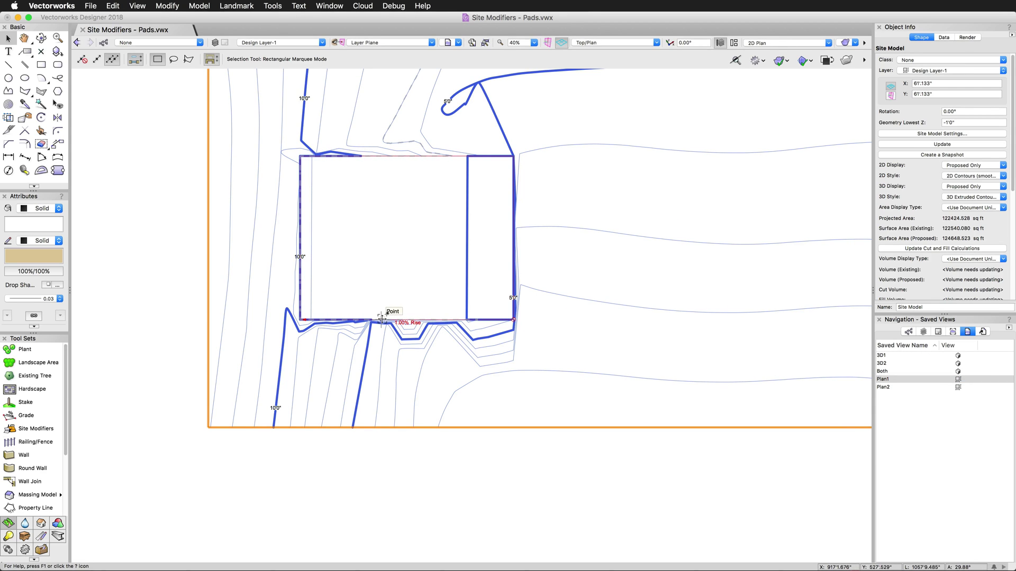
left_click(299, 280)
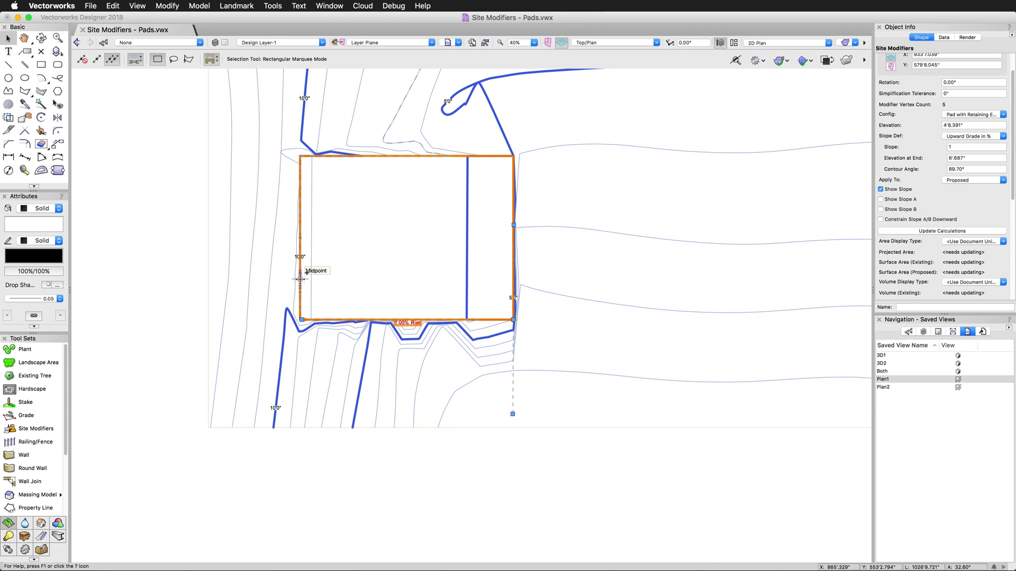
left_click_drag(300, 279, 330, 249)
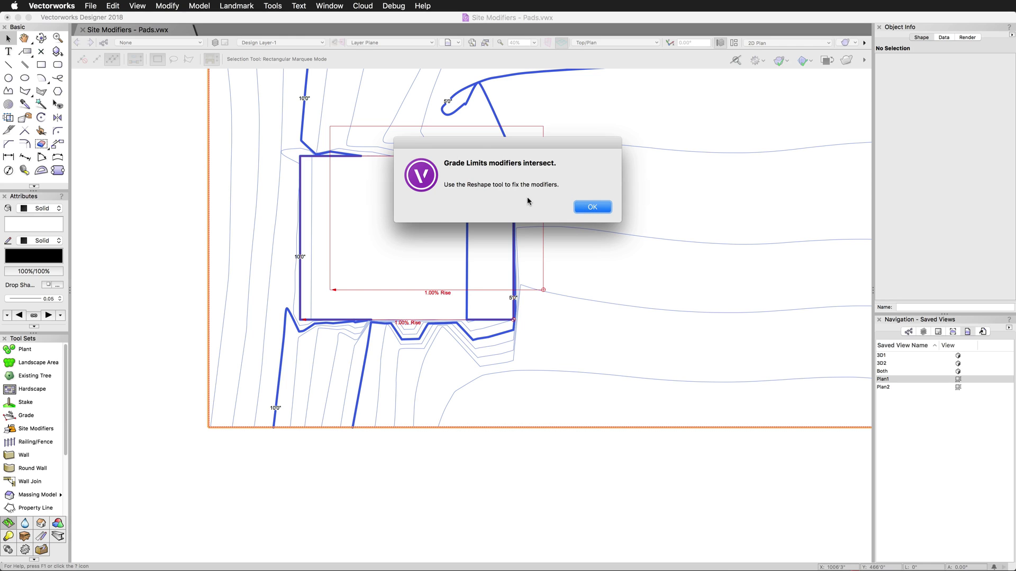
left_click(595, 205)
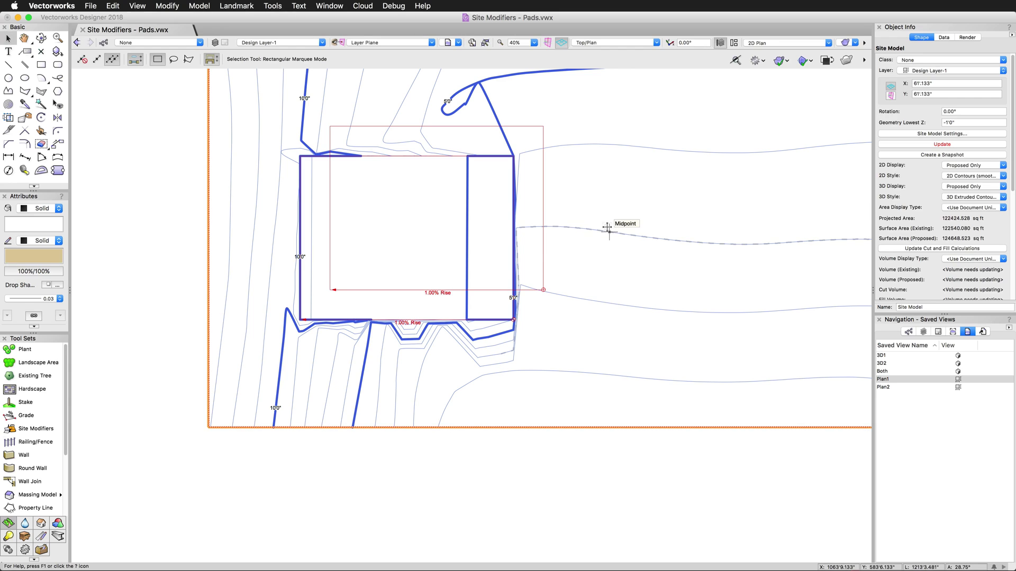
left_click(906, 144)
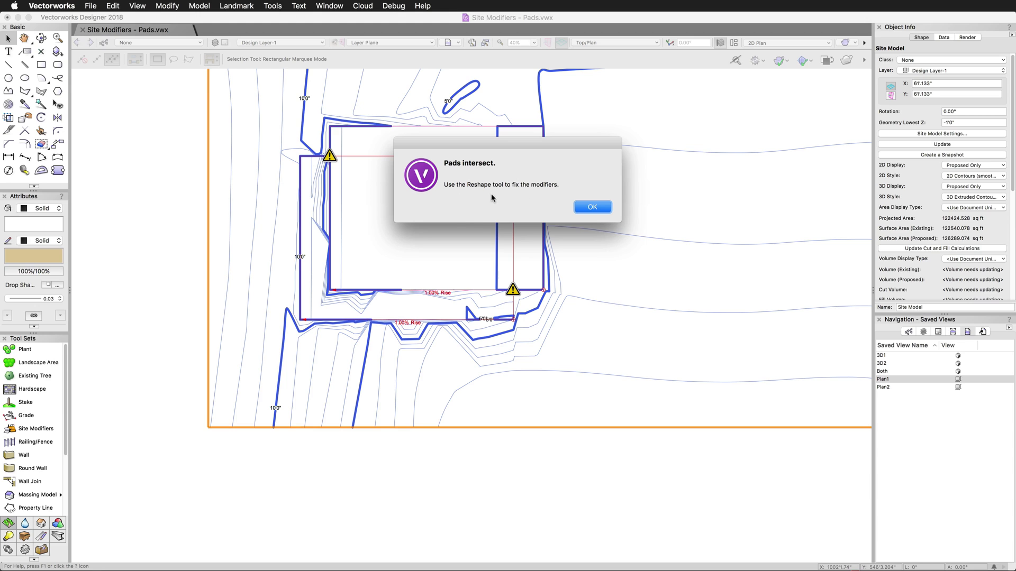
Click OK in the Pads intersect alert
left_click(591, 207)
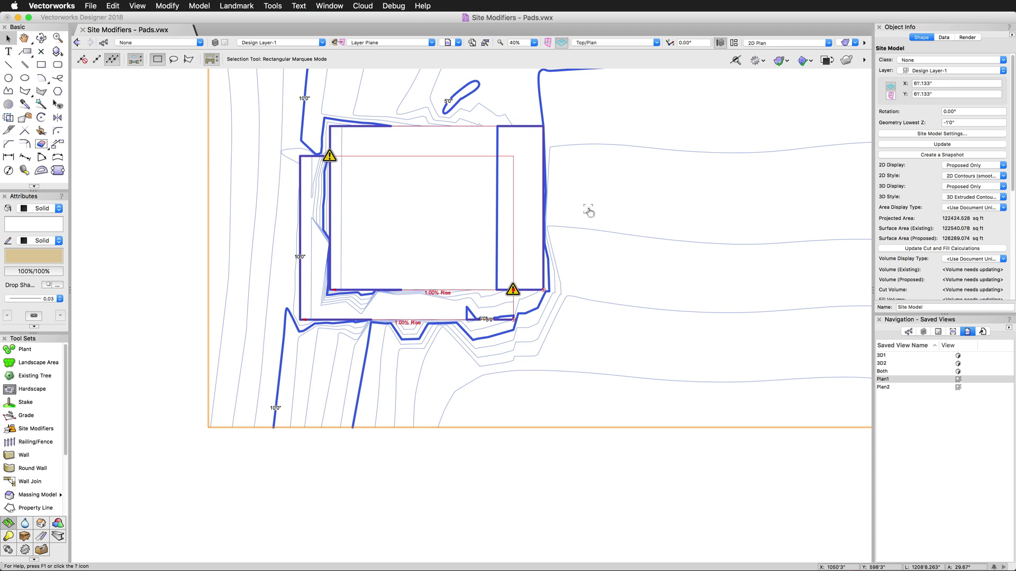